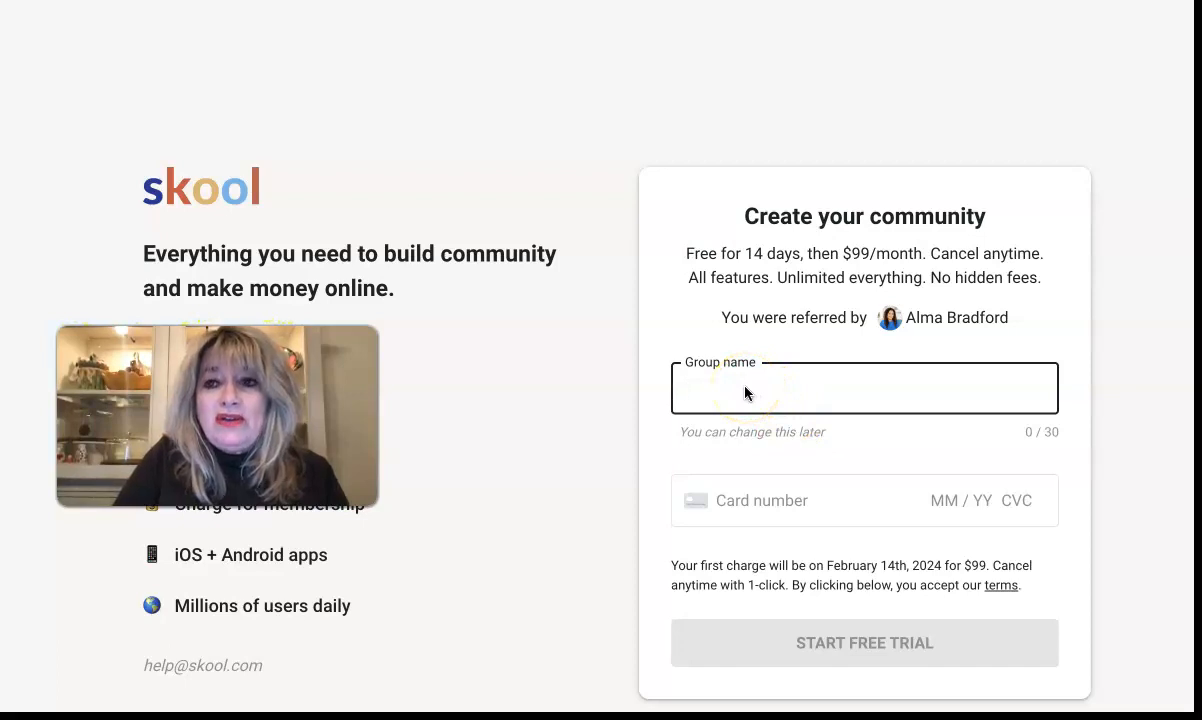
Step: Start the group name with 'Digital', correcting the mistyped letters along the way
click(717, 414)
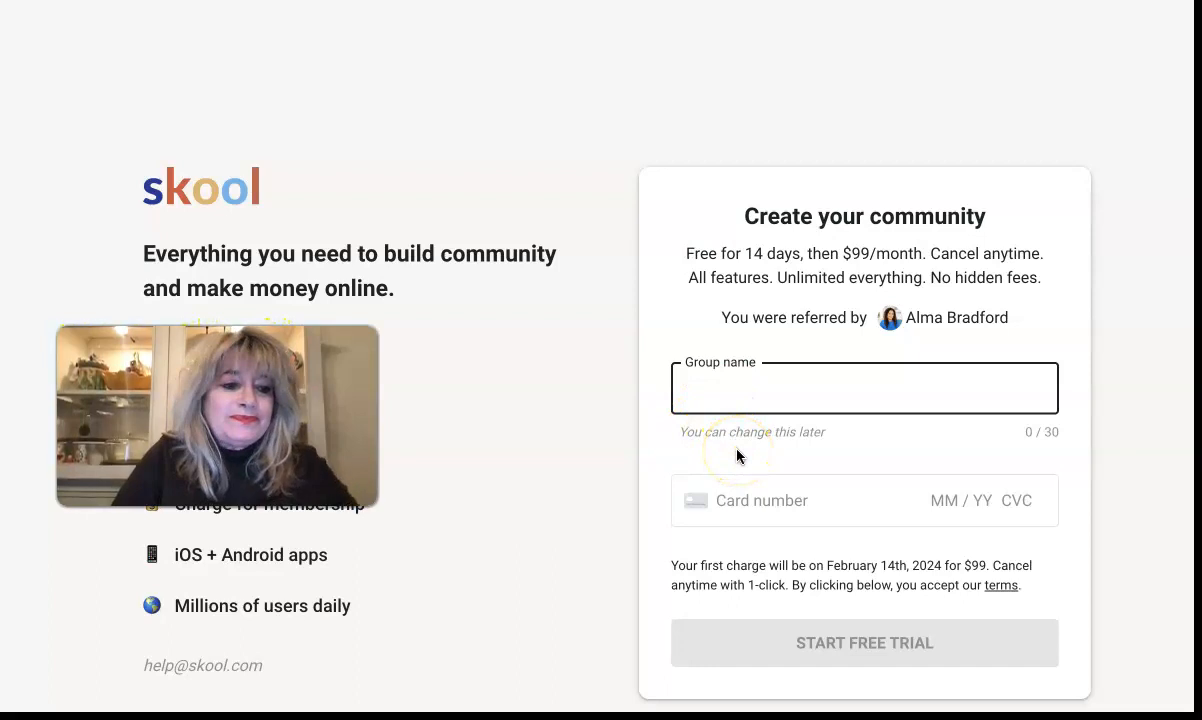
click(775, 406)
click(726, 395)
click(725, 394)
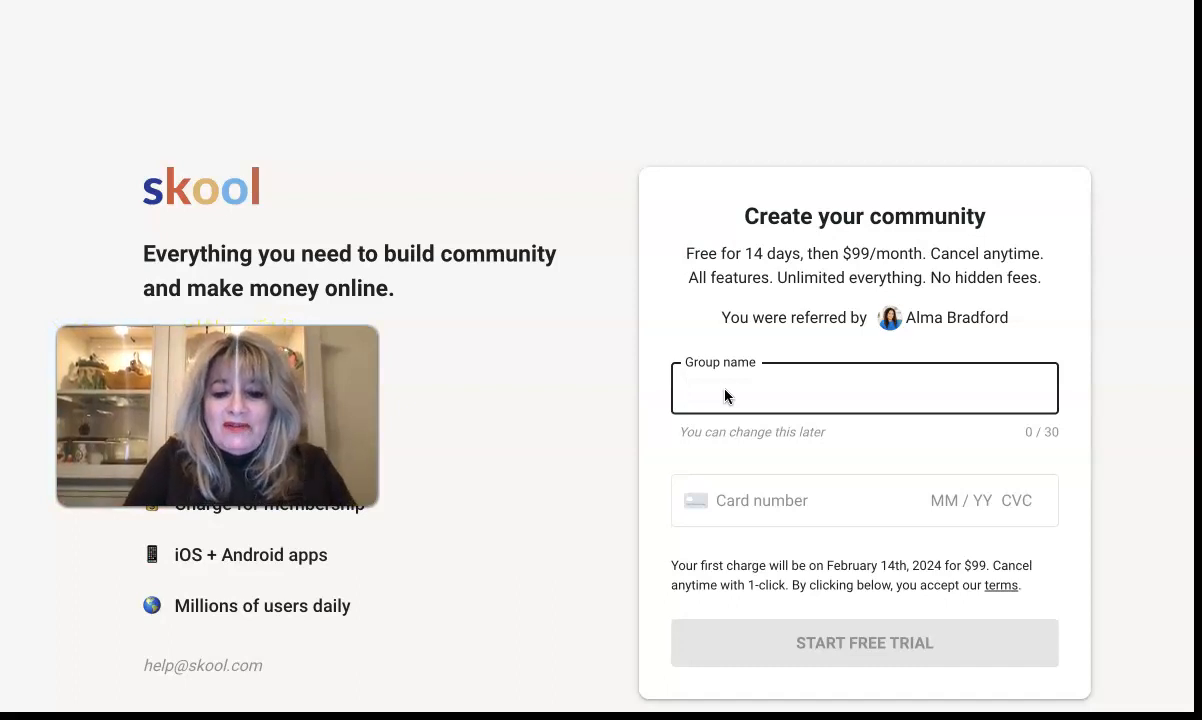
click(728, 346)
text(Digit)
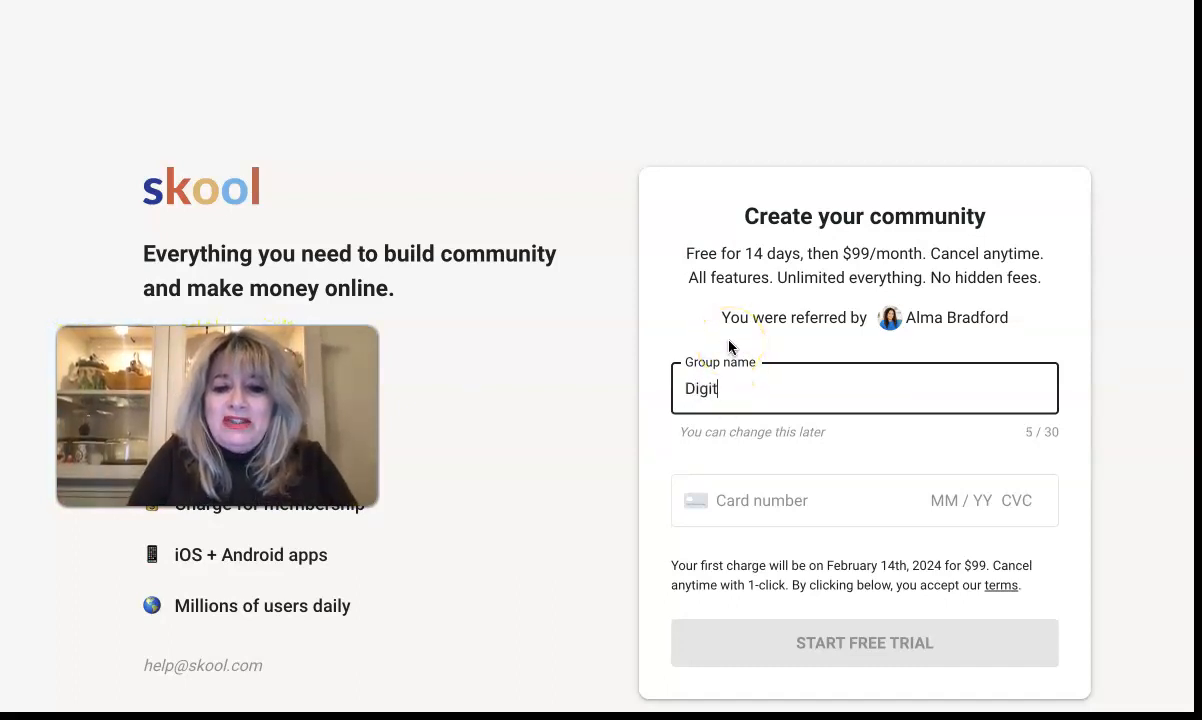
text(al)
key(BackSpace)
key(BackSpace)
key(BackSpace)
key(BackSpace)
key(BackSpace)
key(BackSpace)
key(BackSpace)
text(Digital M)
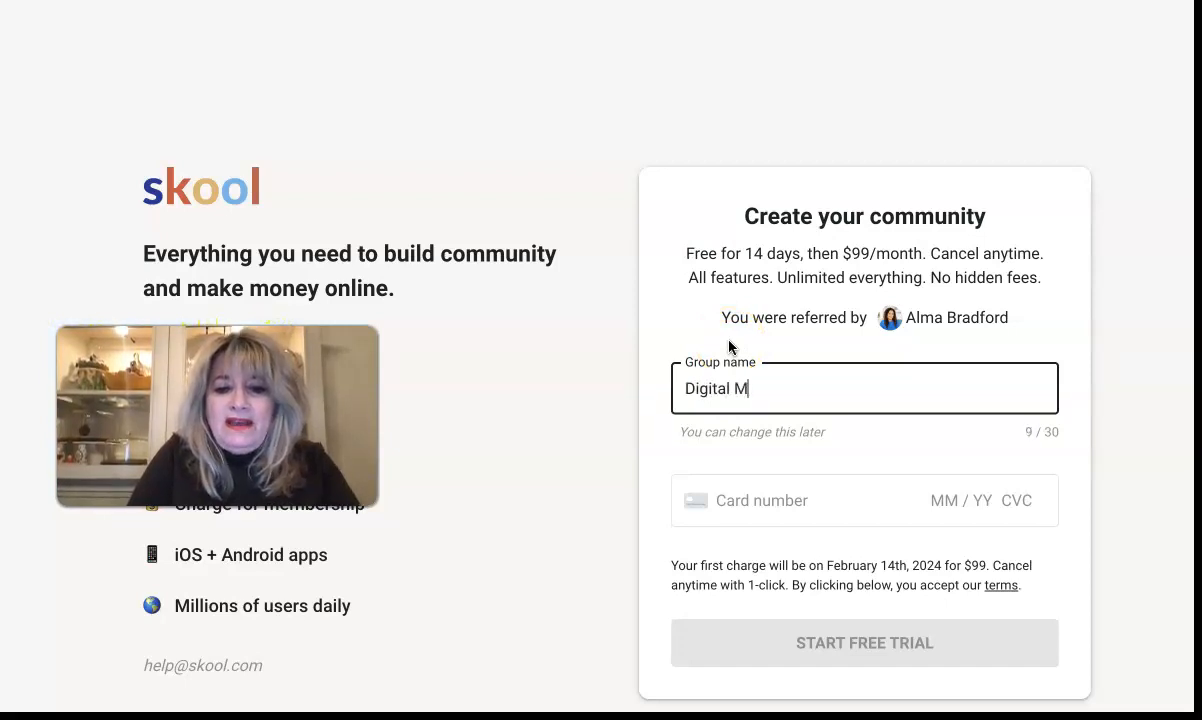
key(BackSpace)
Step: Complete the group name as 'Digital Creator with Kristie', fixing the misspelled last word
text(Creator w)
key(BackSpace)
text(with Kr)
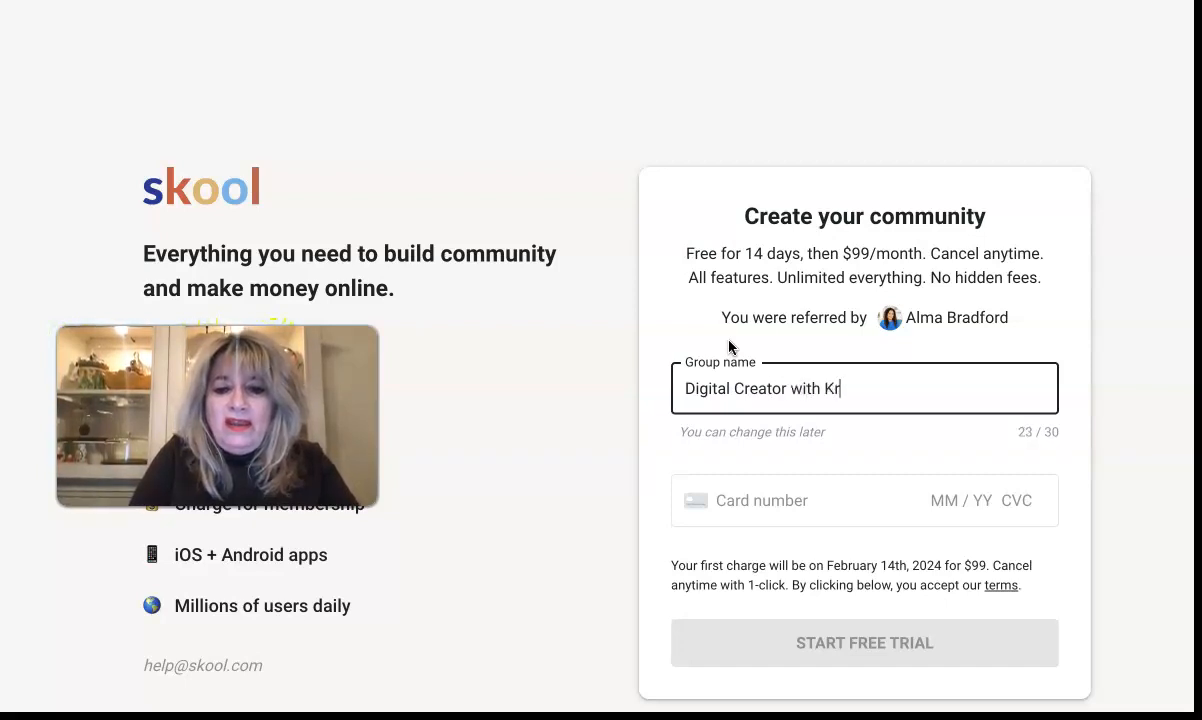
text(isetie)
key(BackSpace)
key(BackSpace)
key(BackSpace)
key(BackSpace)
text(tie)
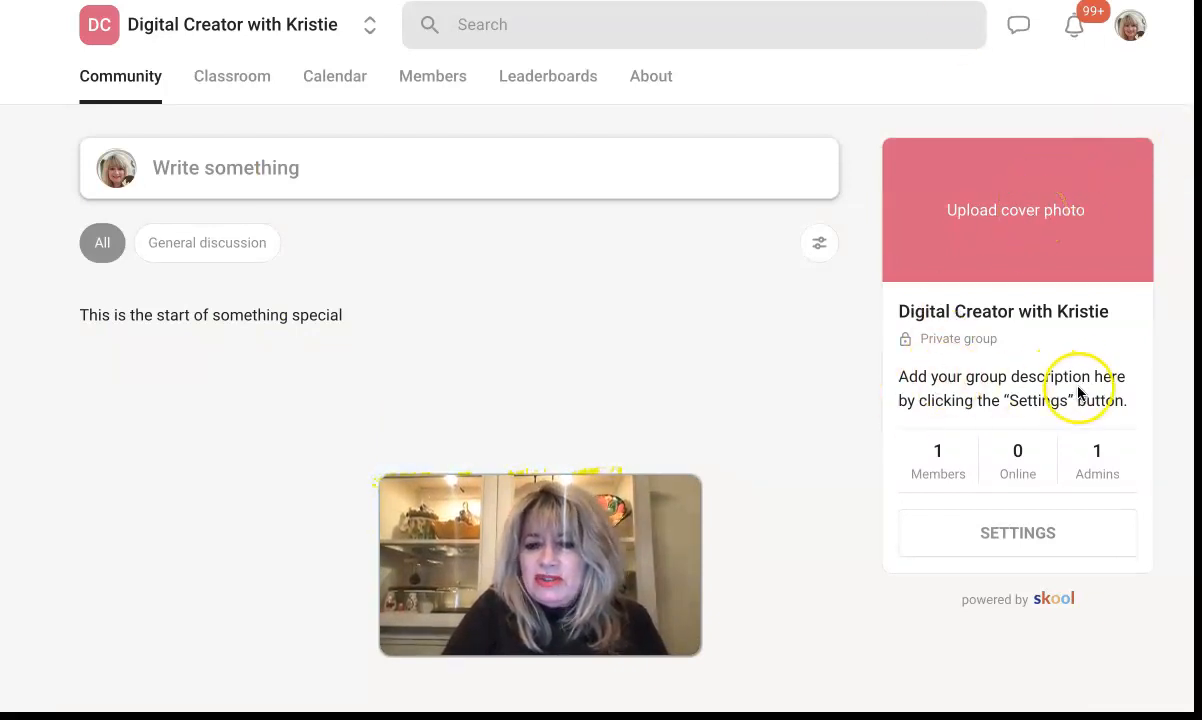
Step: Open the group settings and enter the invitee's e-mail address on the Invite page
click(1018, 548)
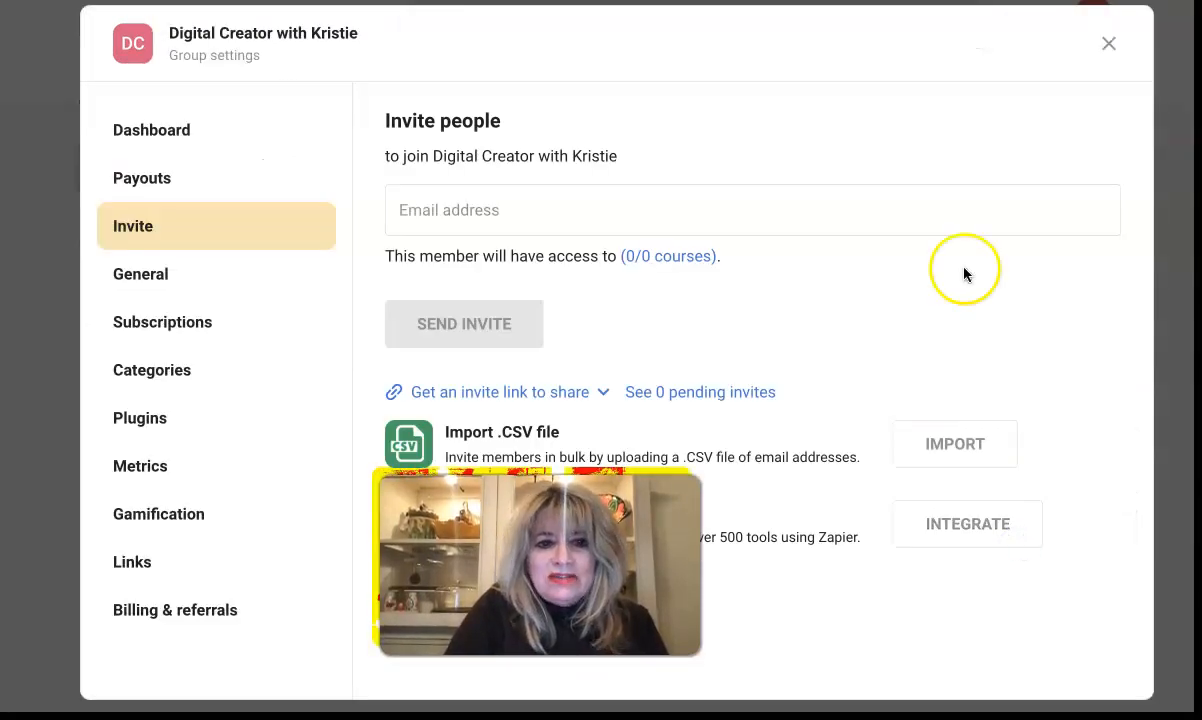
click(490, 222)
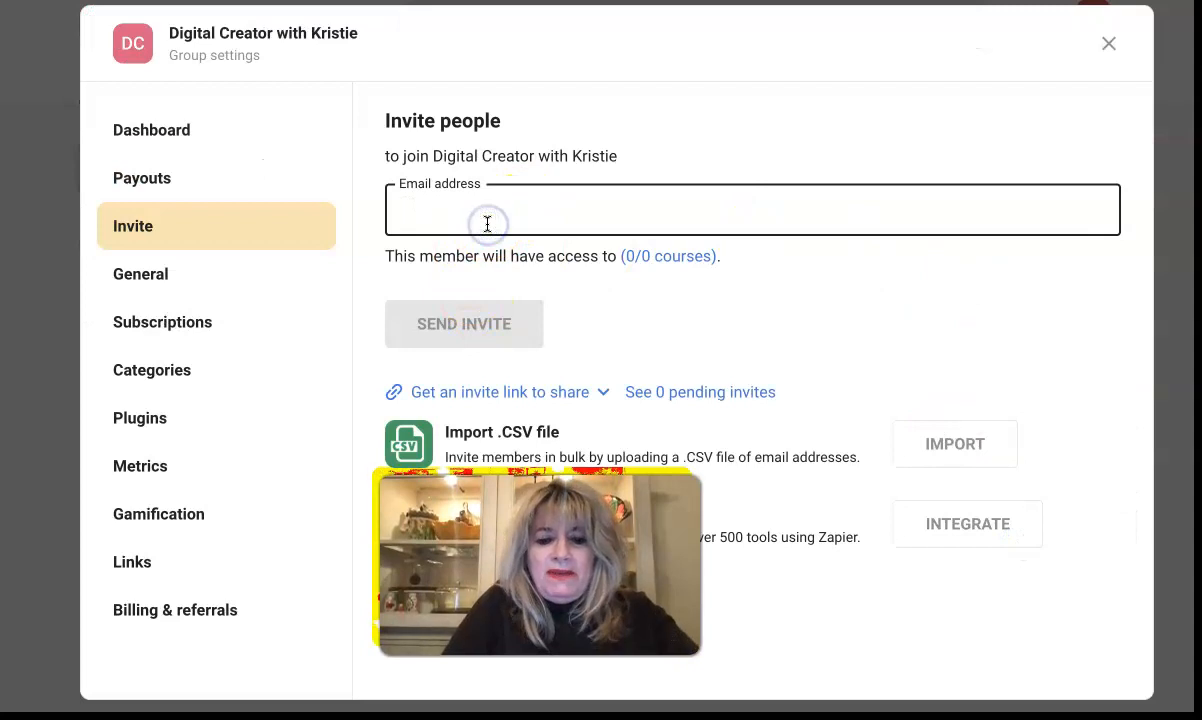
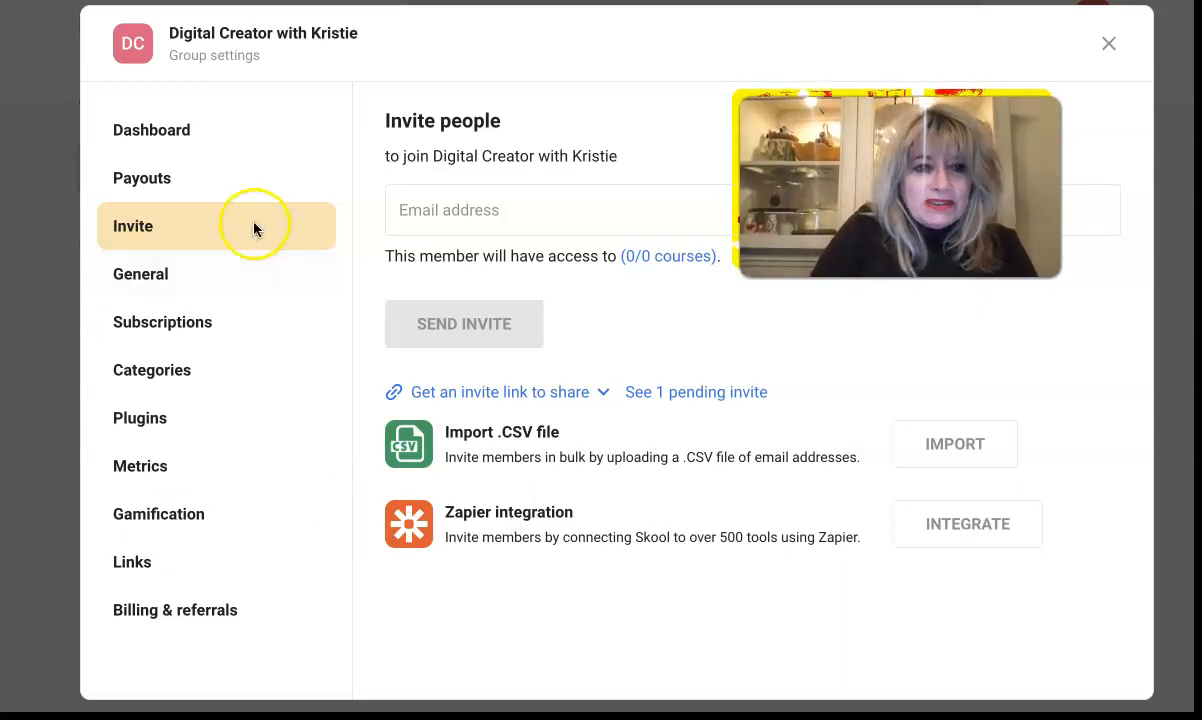
Step: Review the Dashboard, Payouts and Invite settings pages, ending on General settings
click(146, 129)
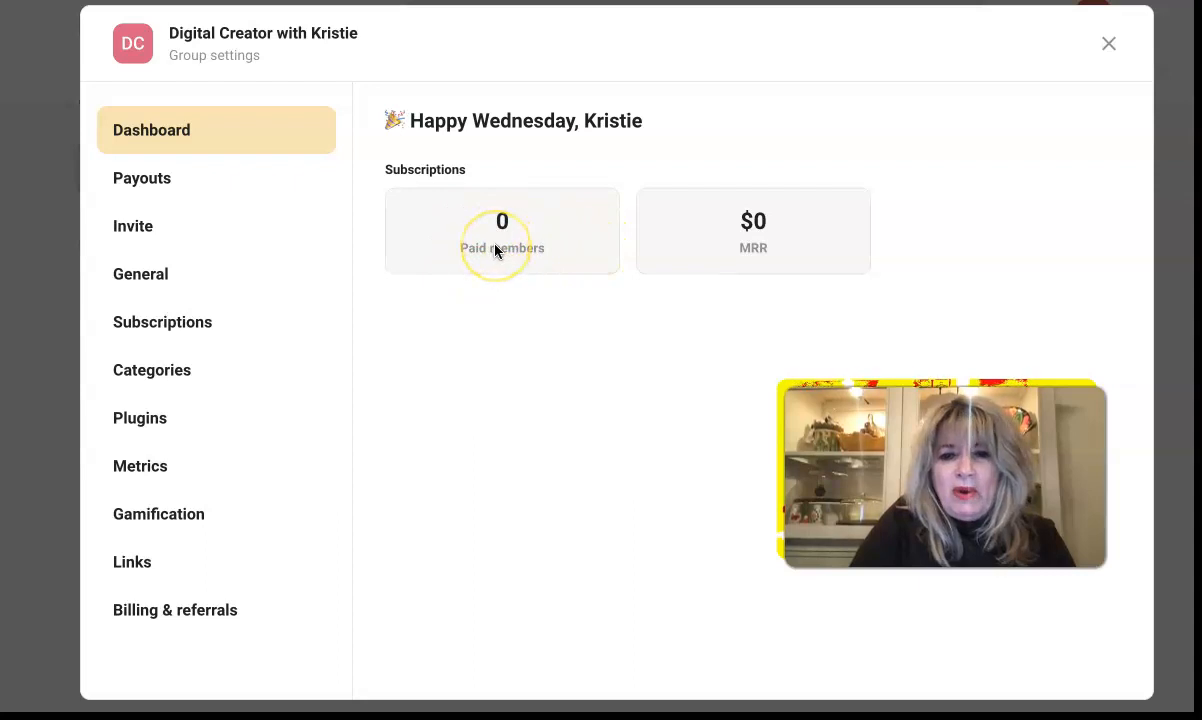
click(119, 180)
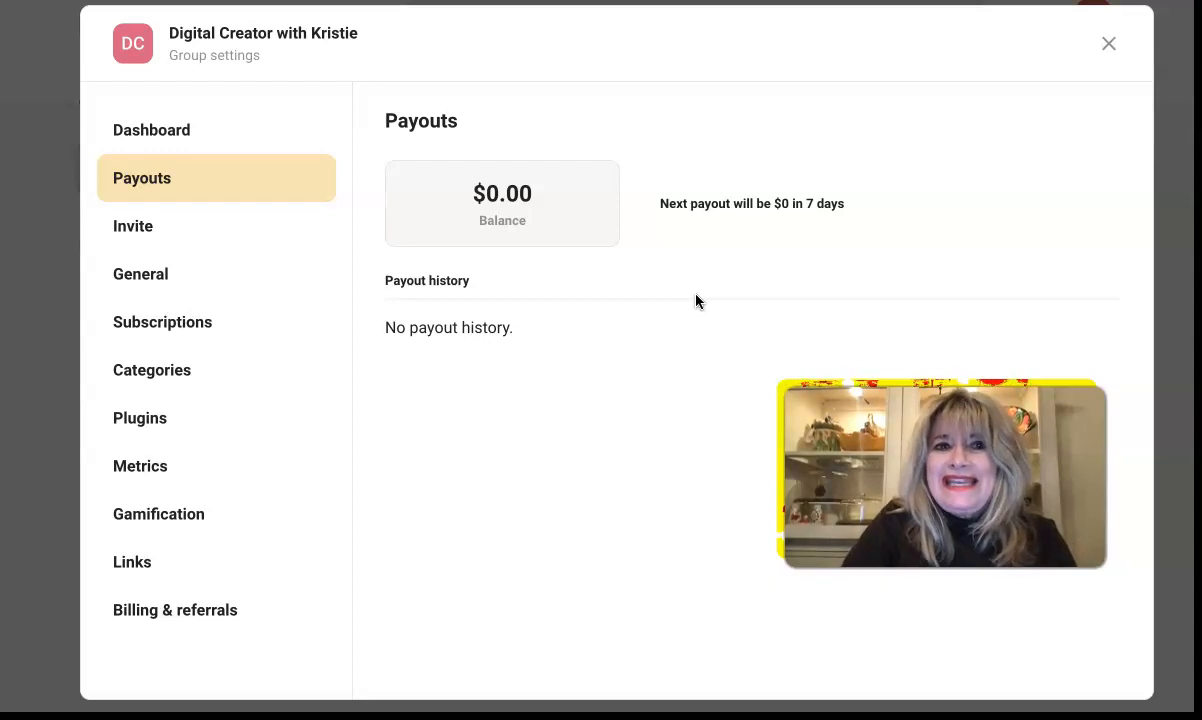
click(135, 229)
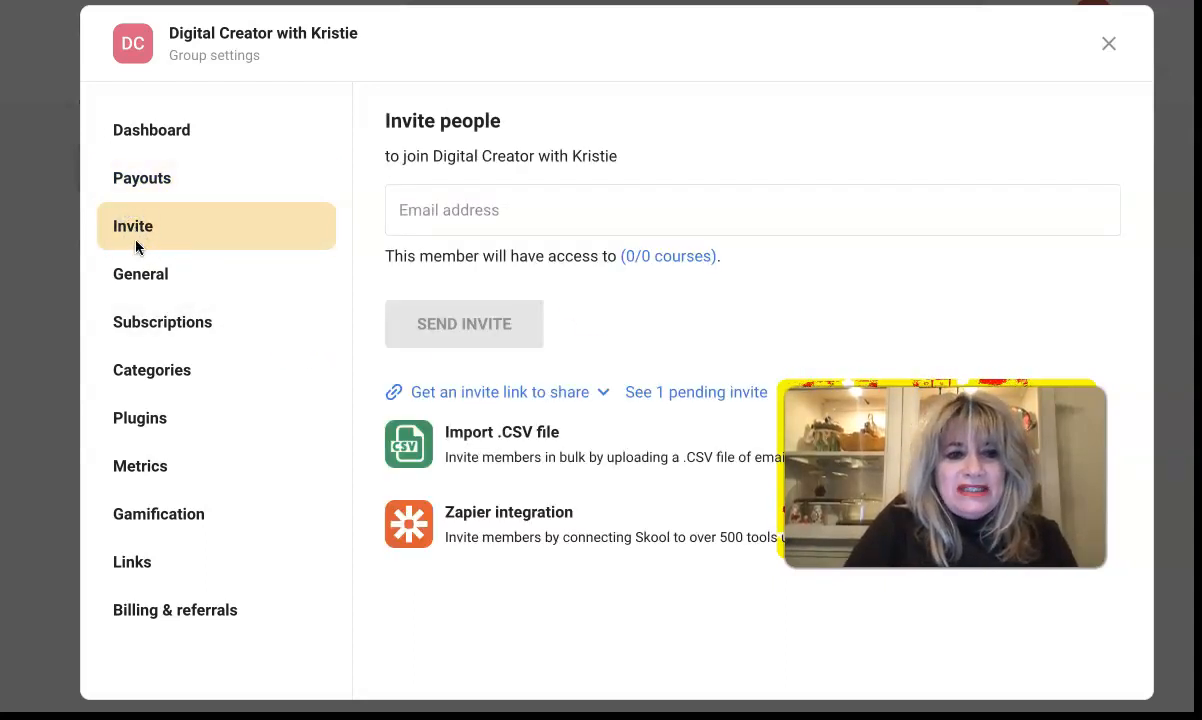
click(133, 289)
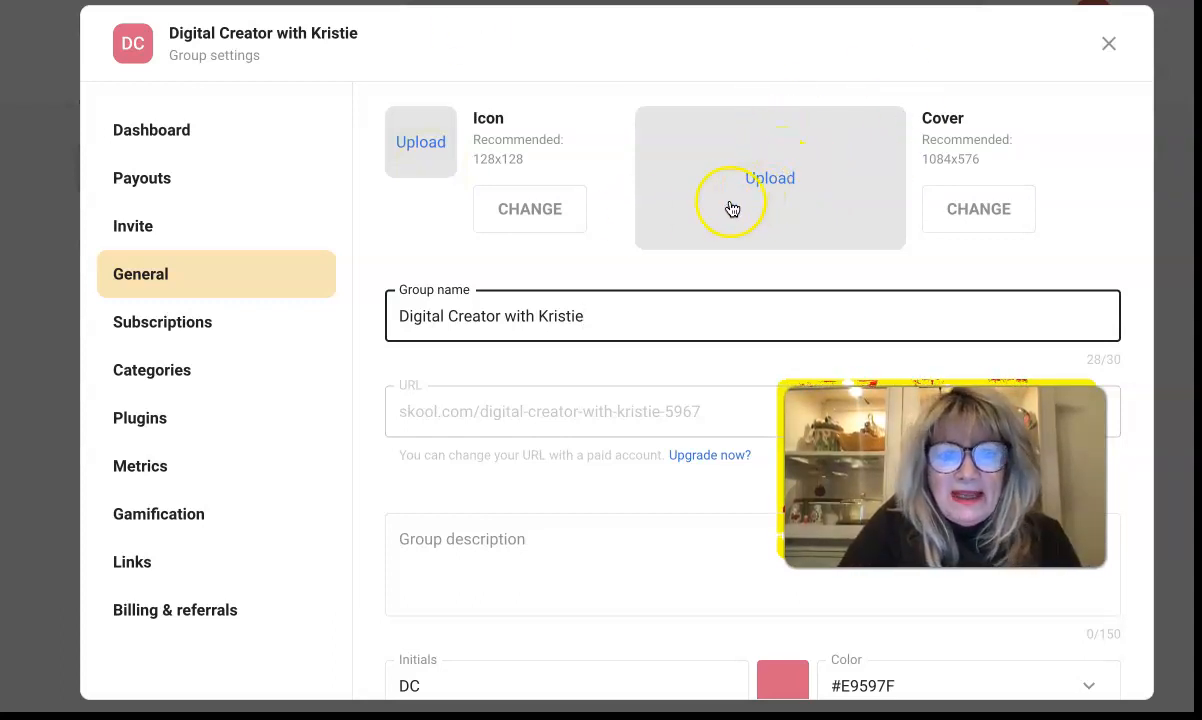
Step: Paste the prepared text into the group description field
scroll(416, 511, down, 1)
scroll(416, 511, down, 5)
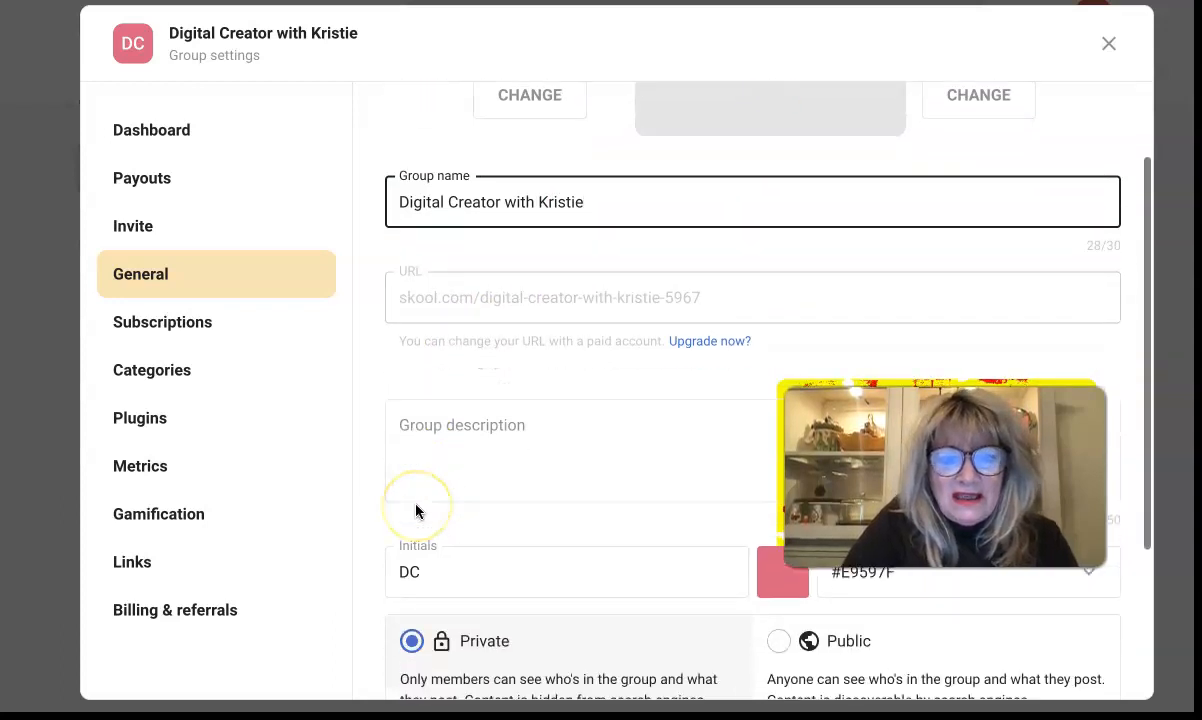
scroll(521, 248, up, 3)
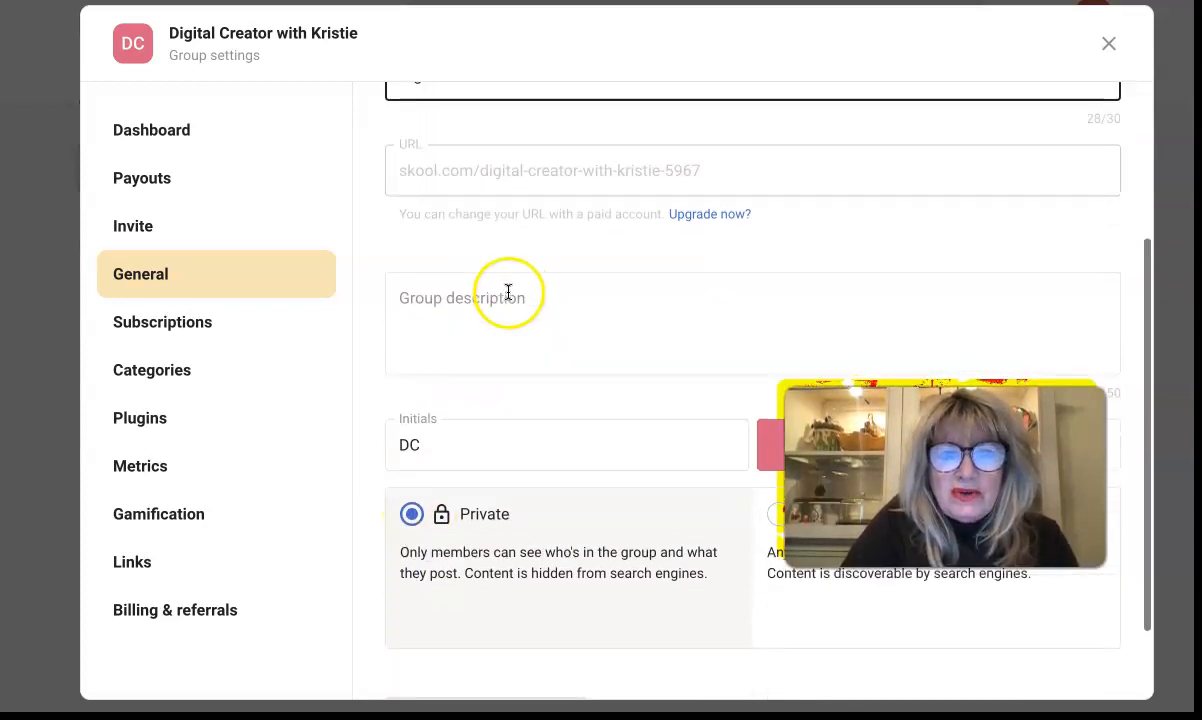
click(476, 380)
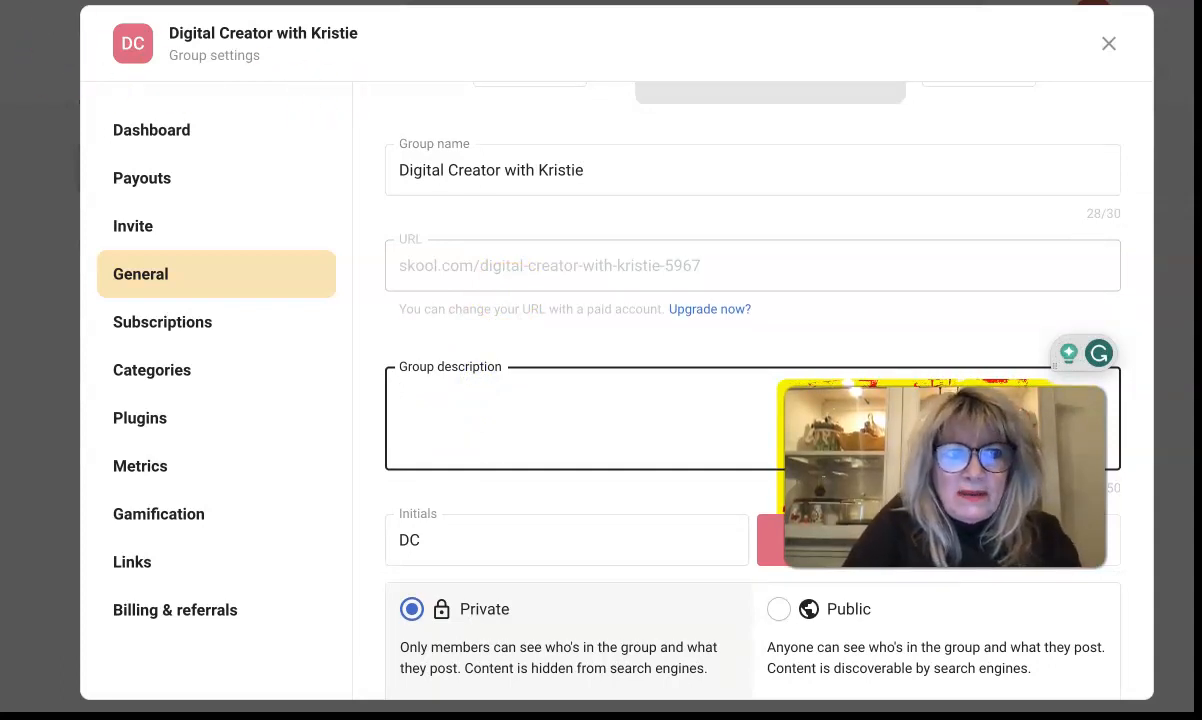
text(I help content creators find or create digital products with business tools and tipis to help them grow their online business so they can have more time and freedom with the ones they love!)
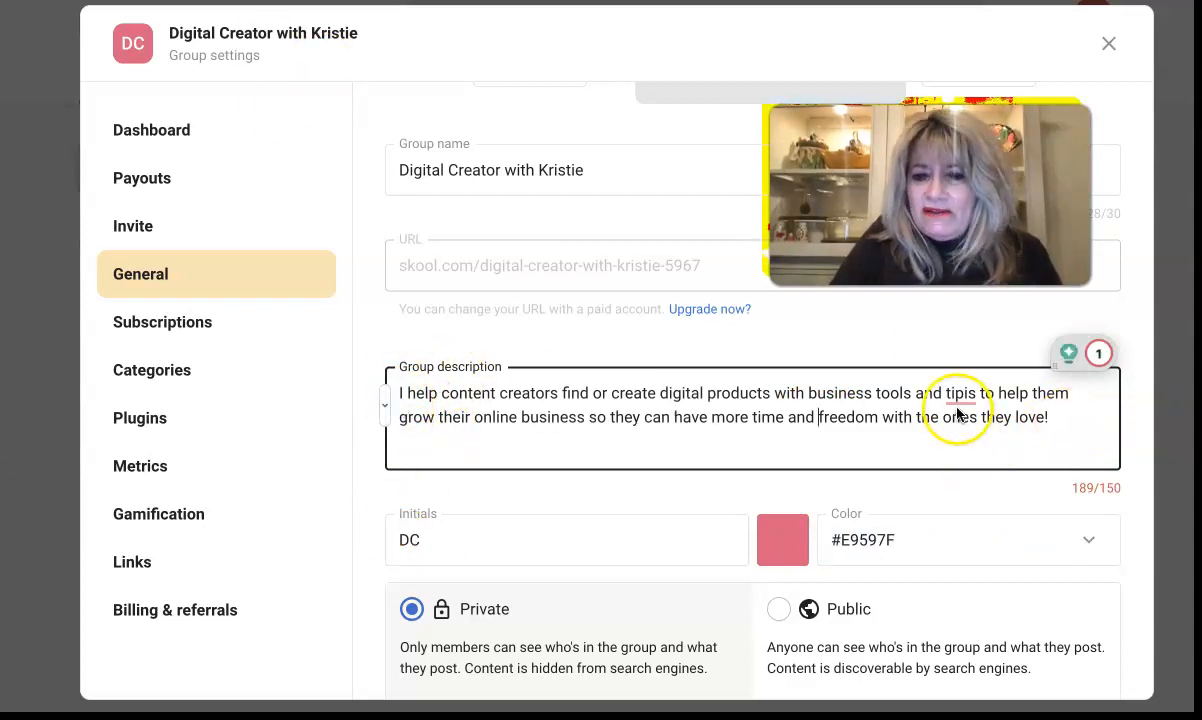
Step: Accept Grammarly's fixes: 'tipis' to 'tips' and 'so they can' to 'to'
mouse_move(957, 413)
click(960, 453)
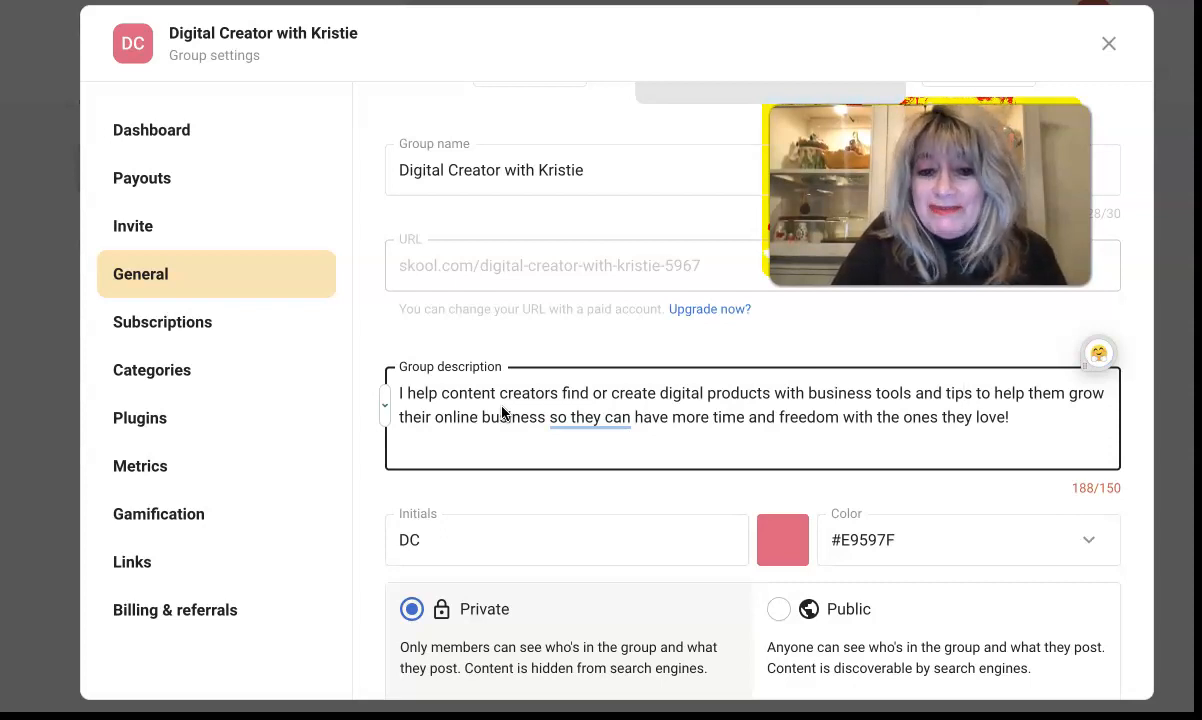
click(581, 432)
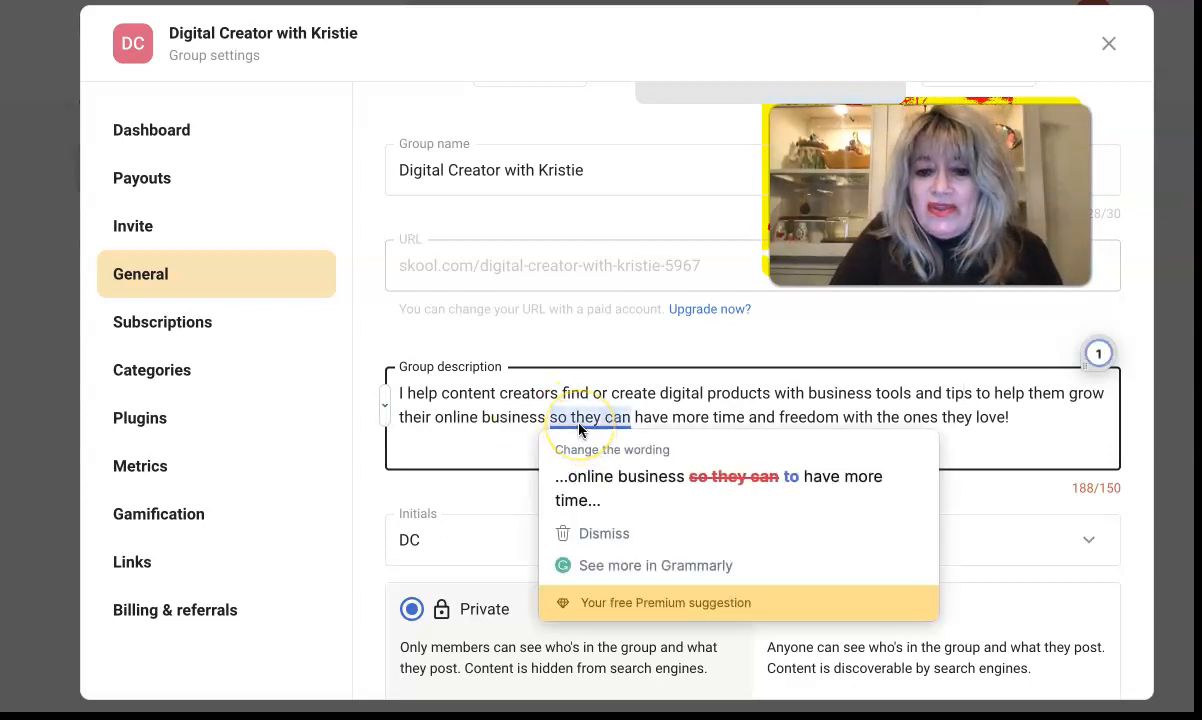
click(581, 432)
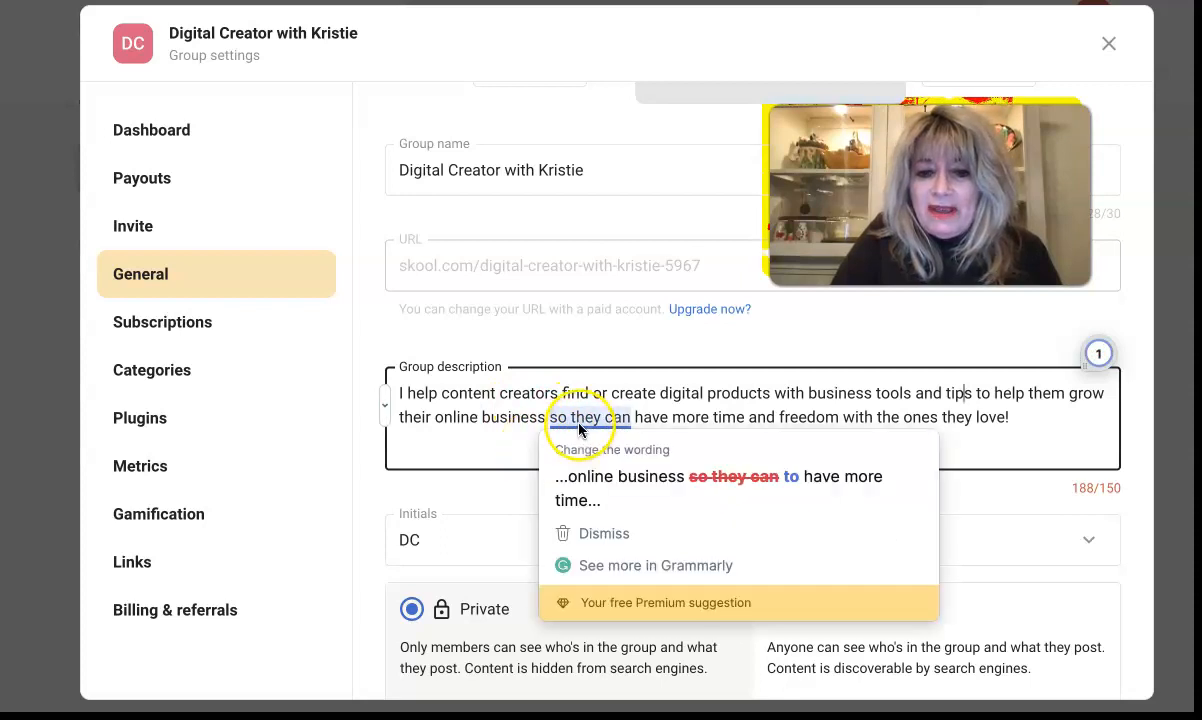
click(578, 468)
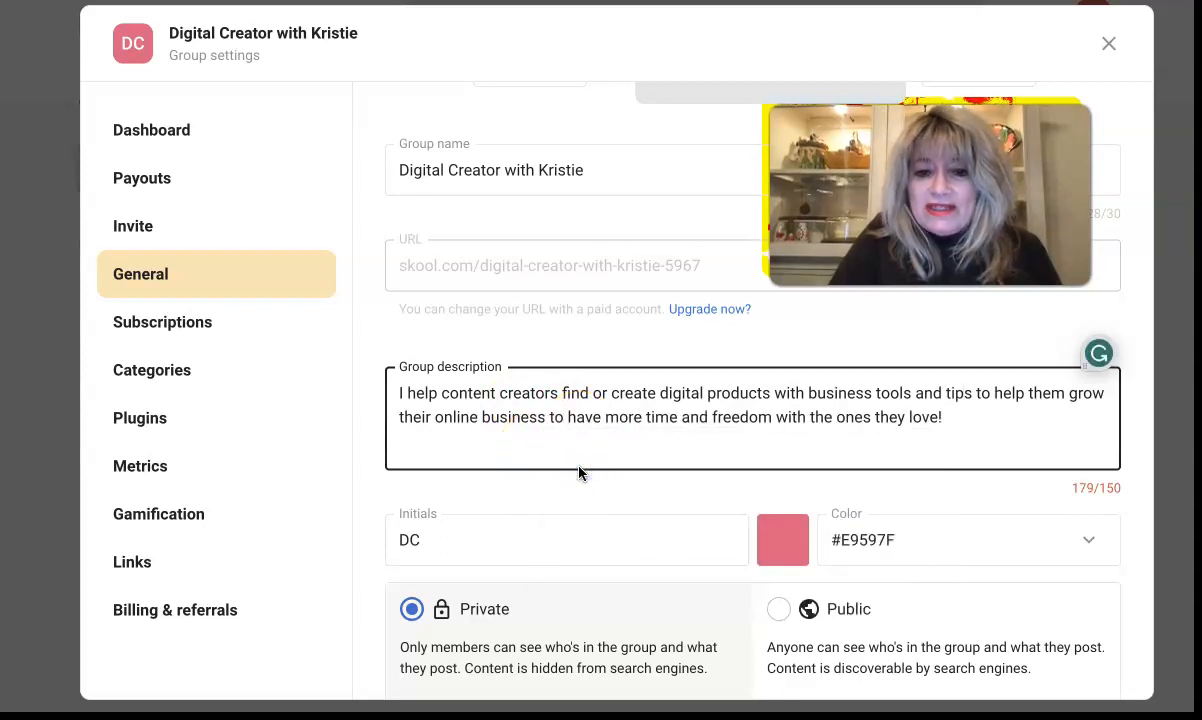
scroll(530, 478, down, 2)
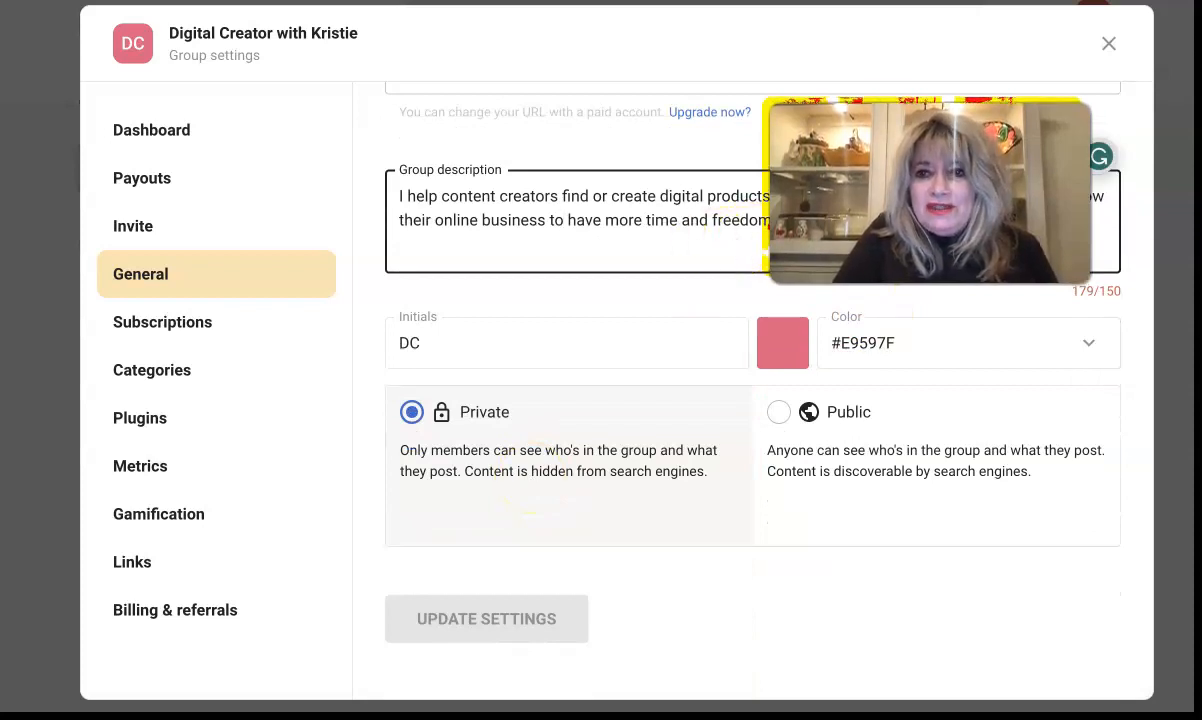
Step: Stay on General settings and try saving the new description with UPDATE SETTINGS
click(140, 322)
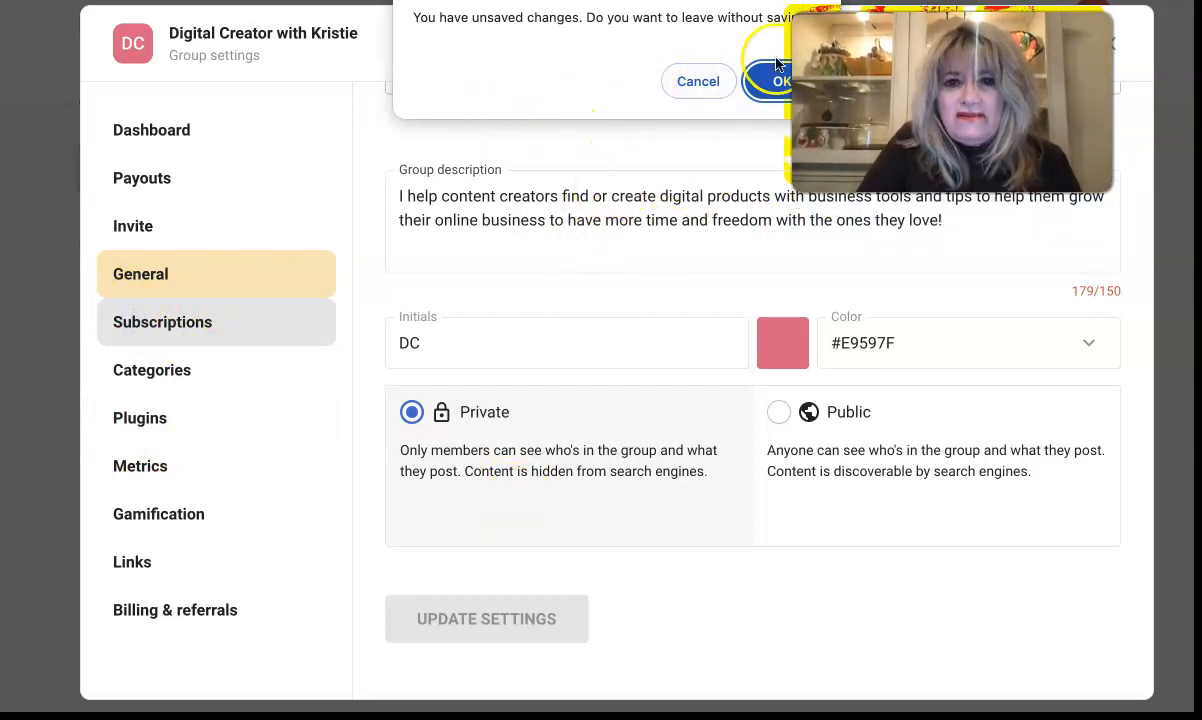
click(684, 90)
scroll(628, 317, up, 4)
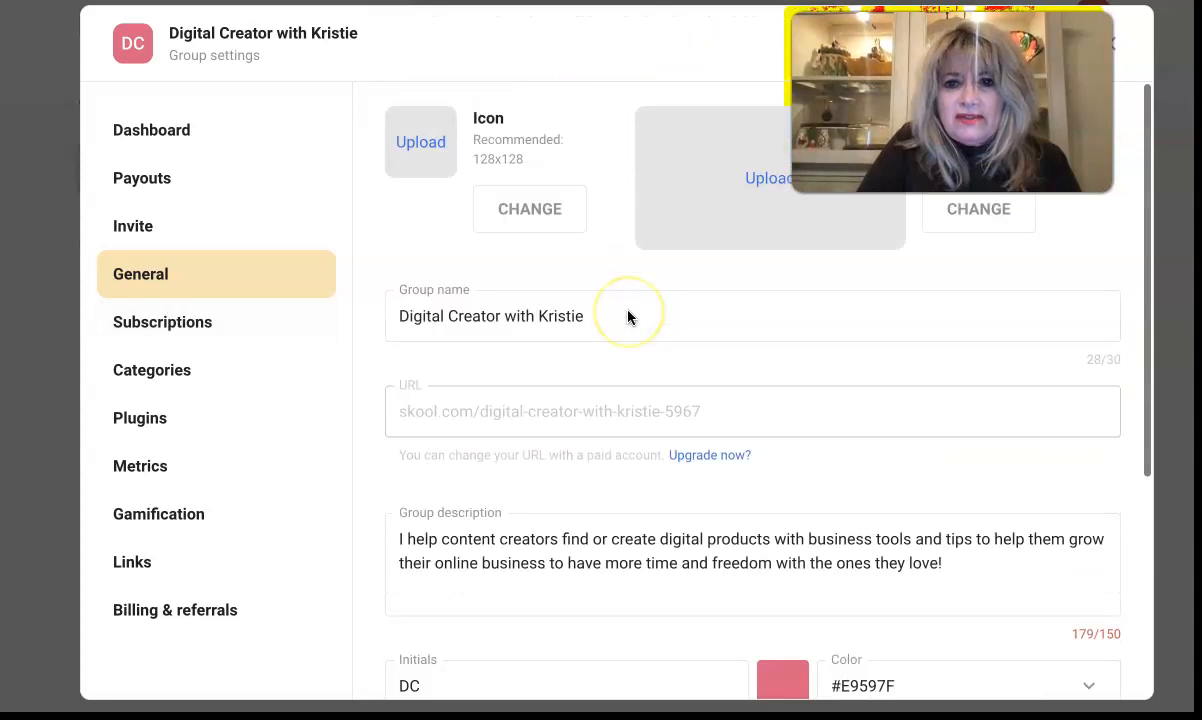
scroll(628, 317, down, 5)
click(526, 617)
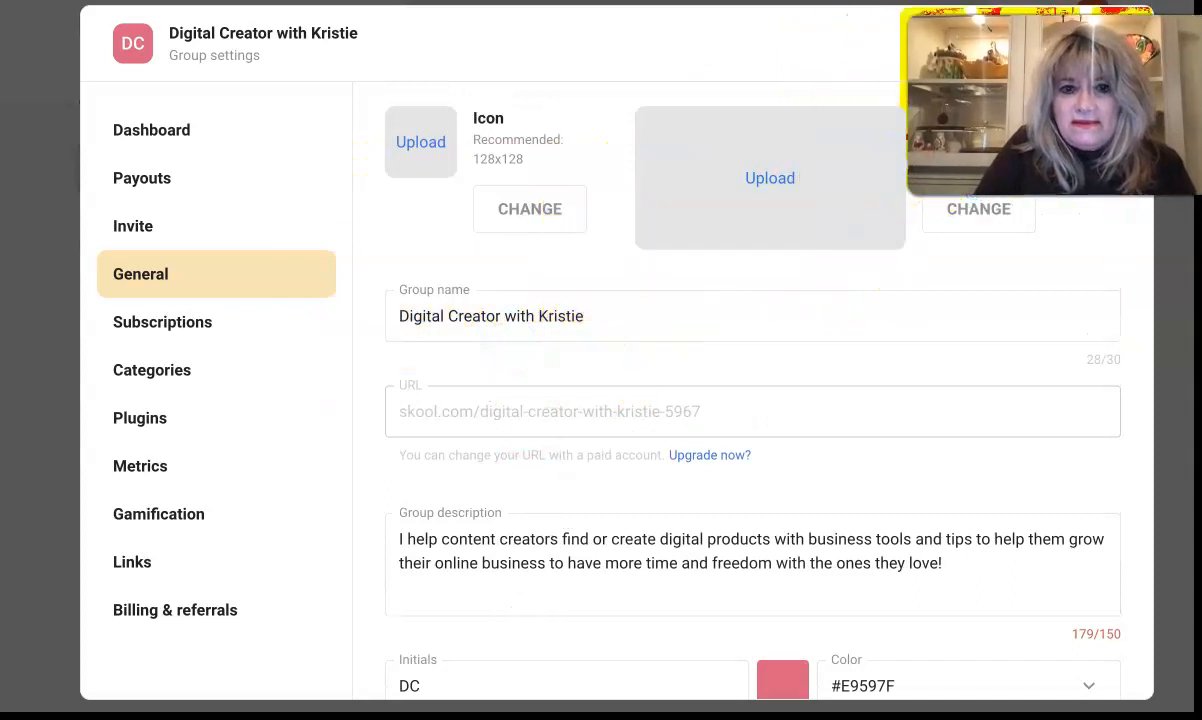
scroll(465, 490, down, 2)
scroll(465, 490, down, 2)
click(445, 620)
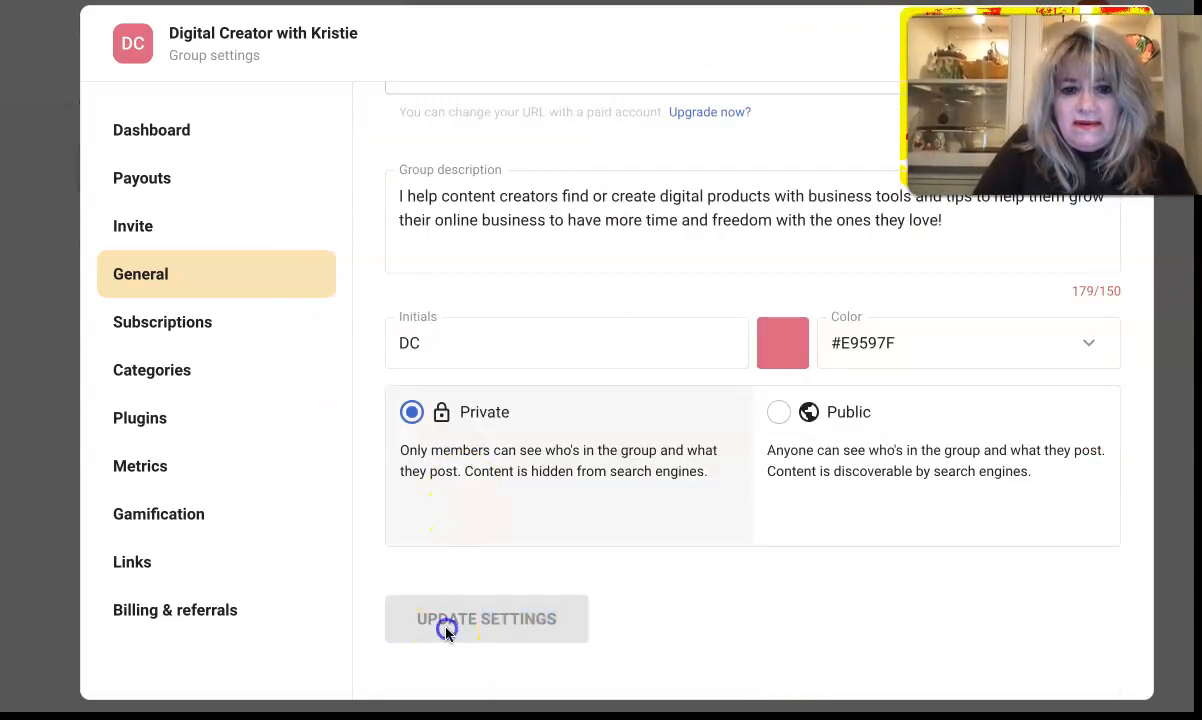
triple_click(453, 622)
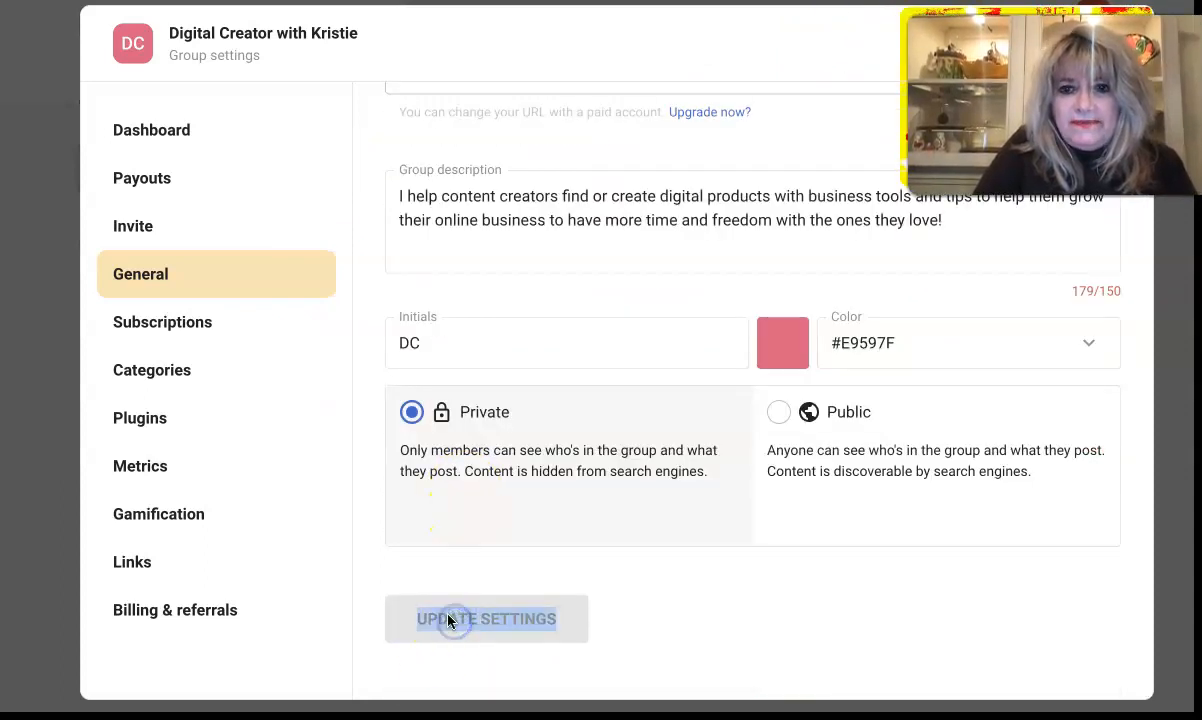
Step: Retry saving, then head to Subscriptions, triggering the leave-without-saving prompt
scroll(452, 621, up, 1)
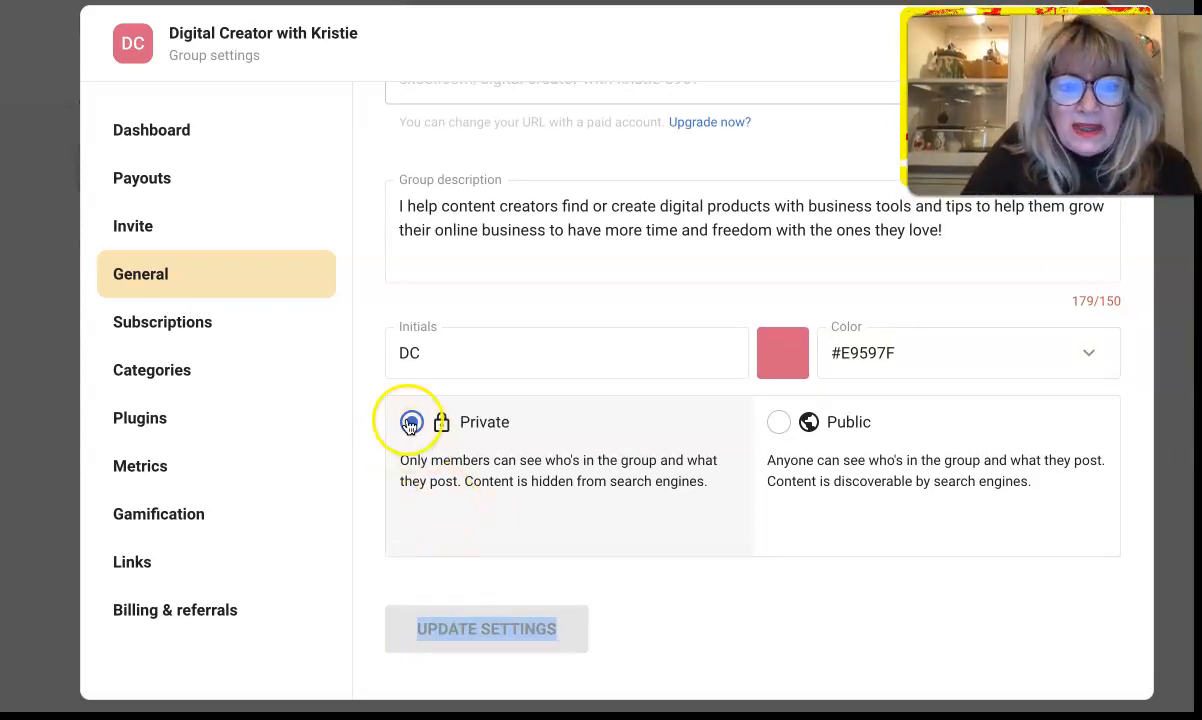
scroll(760, 472, up, 3)
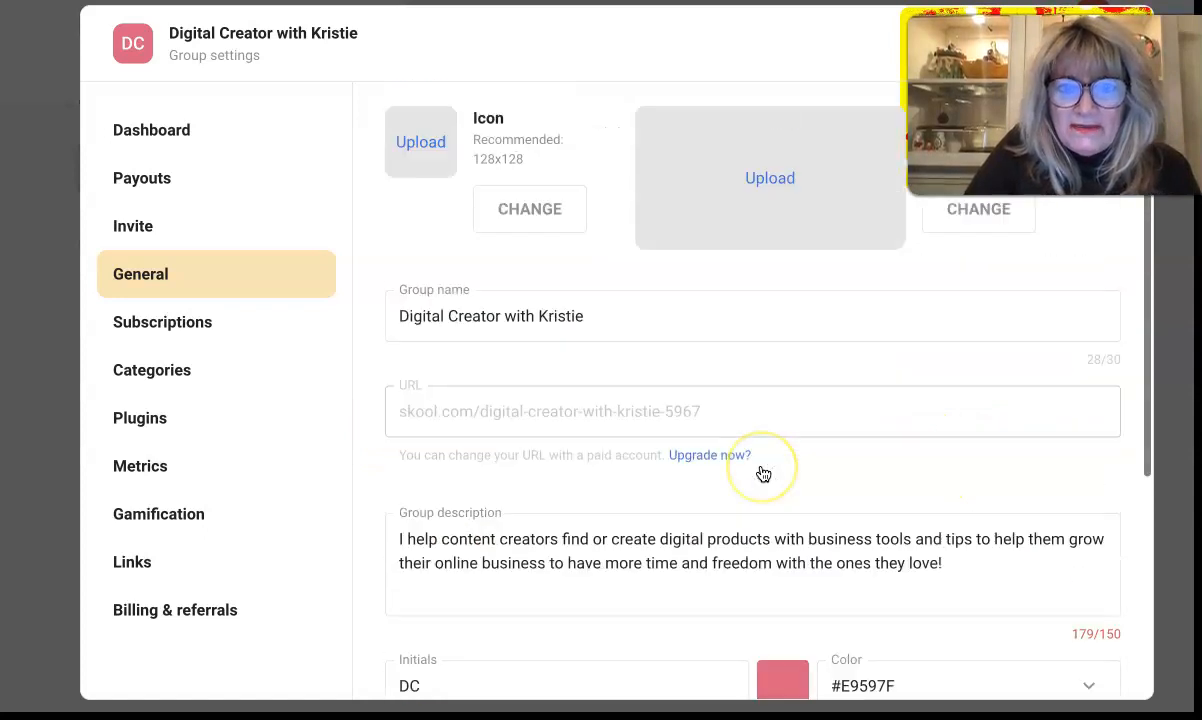
scroll(645, 567, down, 3)
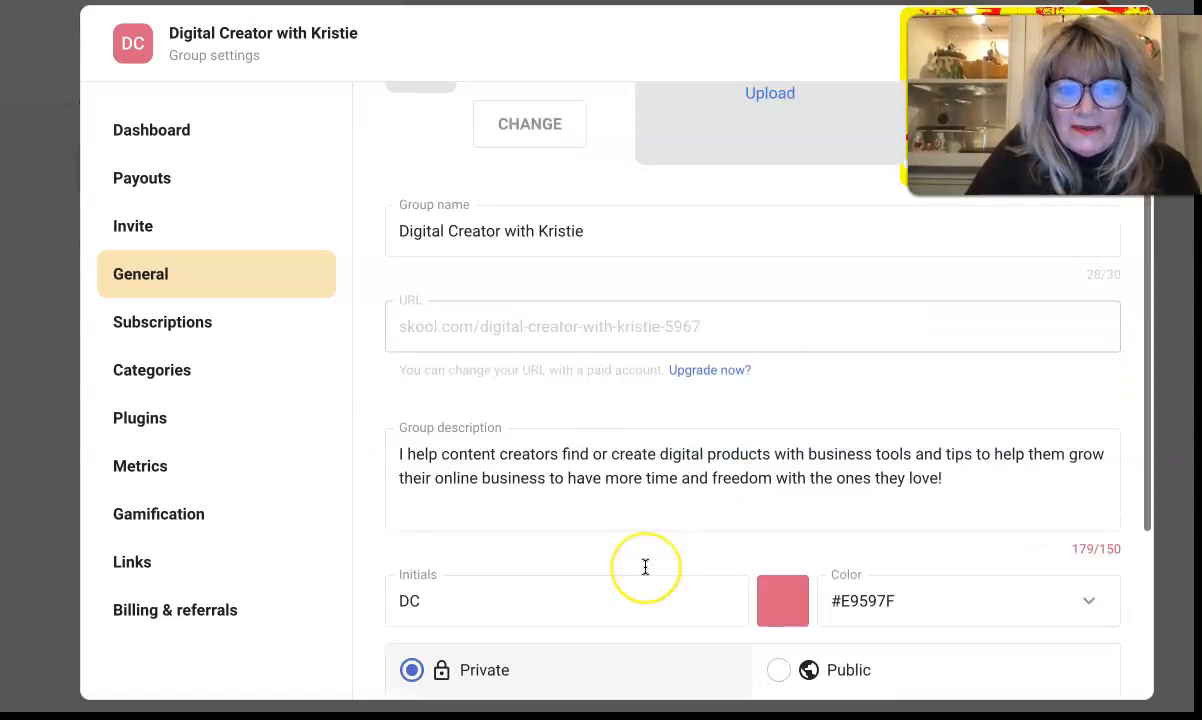
scroll(645, 567, down, 1)
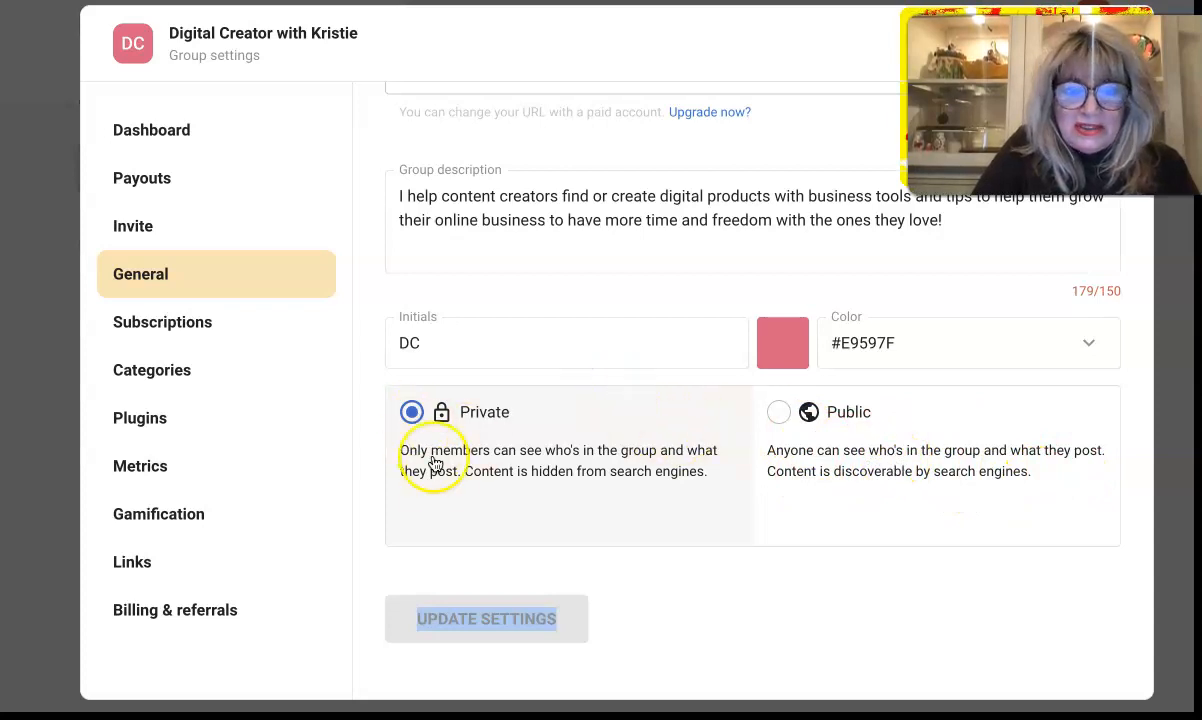
click(505, 626)
triple_click(502, 615)
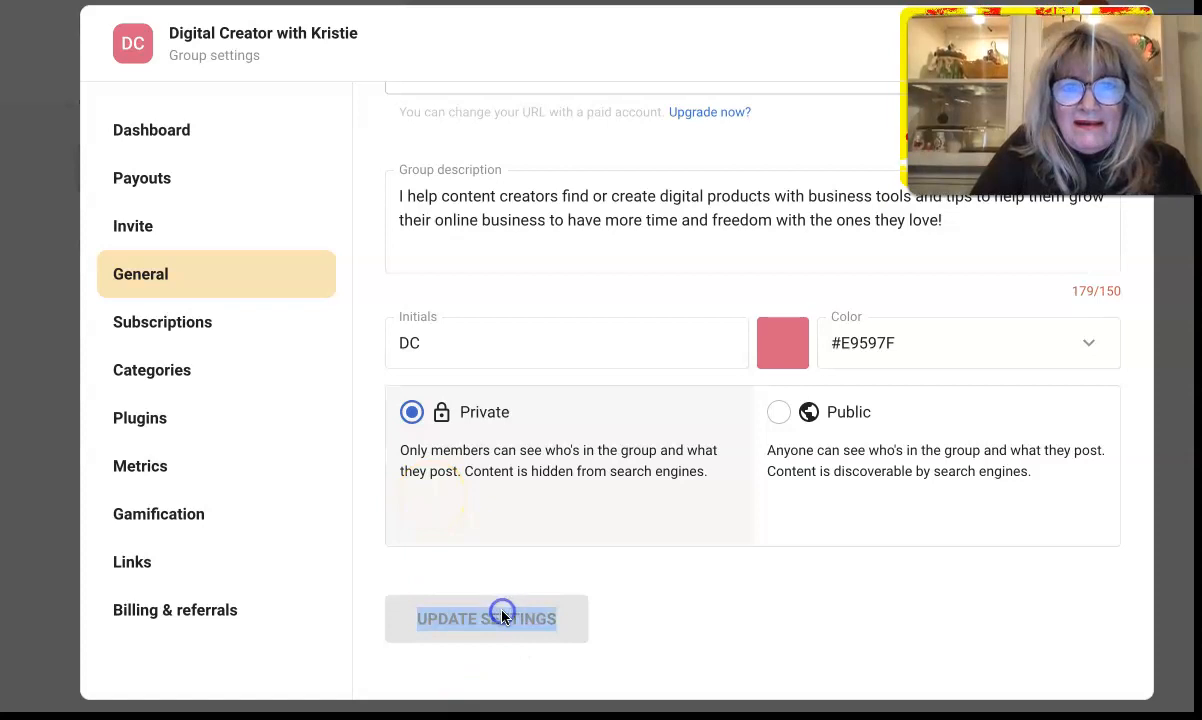
scroll(502, 617, up, 4)
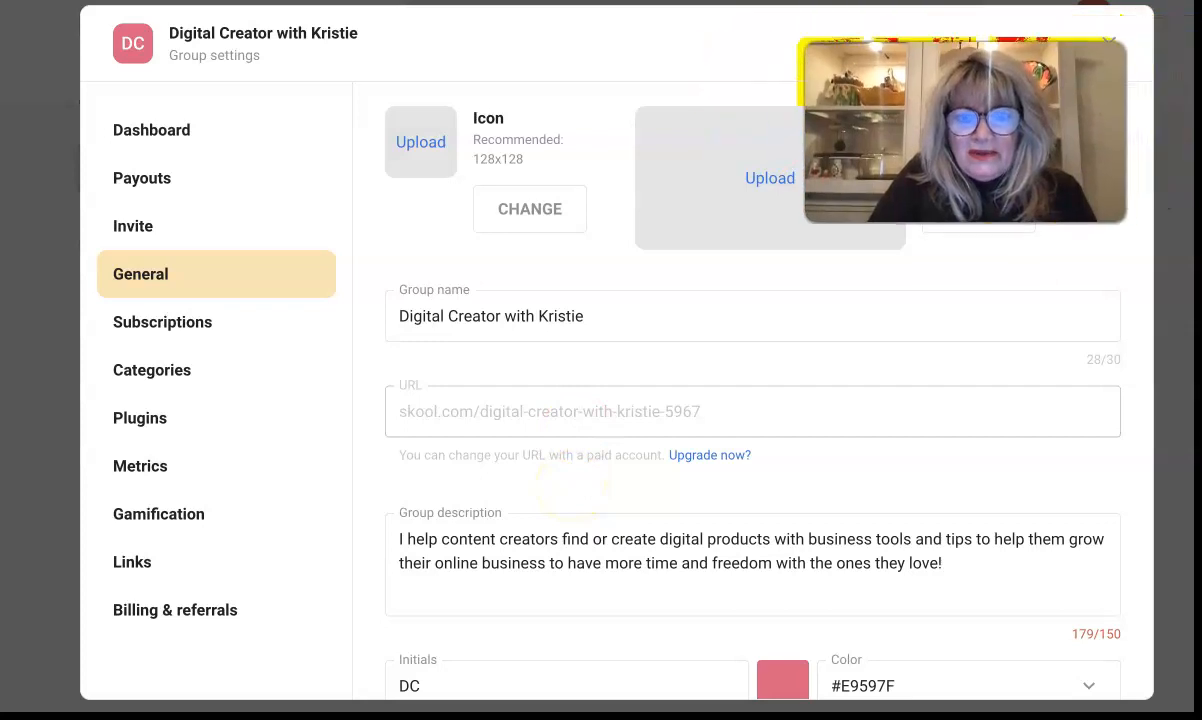
scroll(660, 275, down, 4)
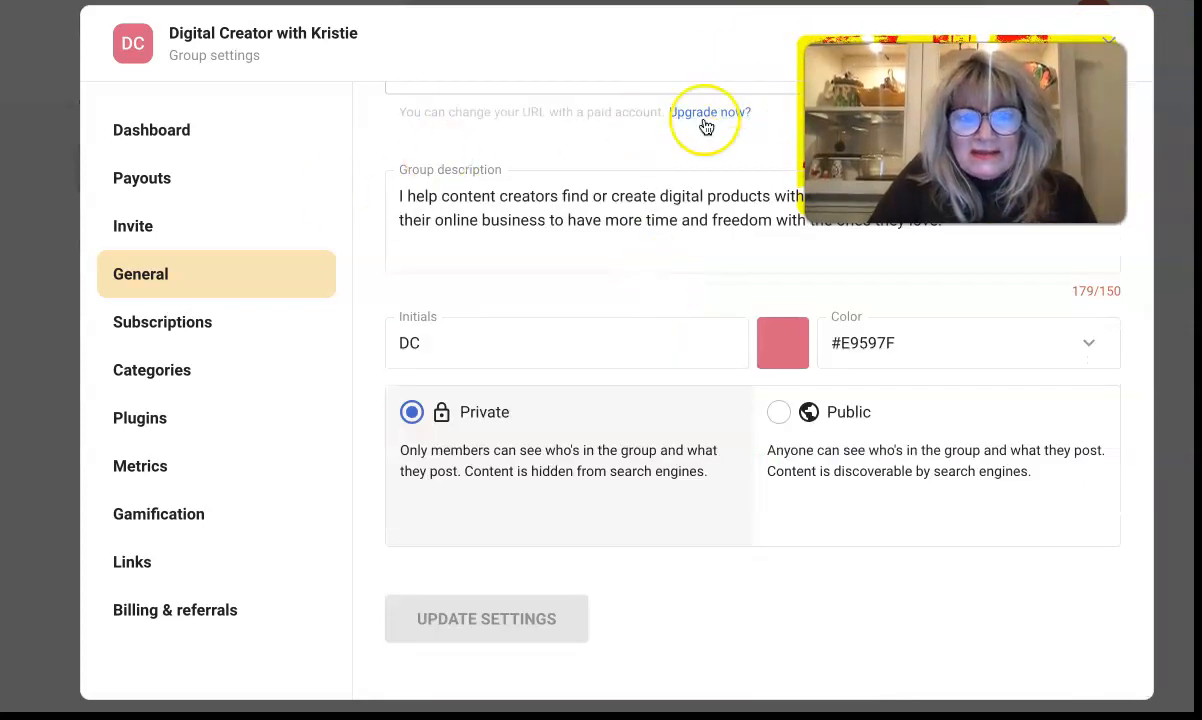
scroll(703, 126, up, 4)
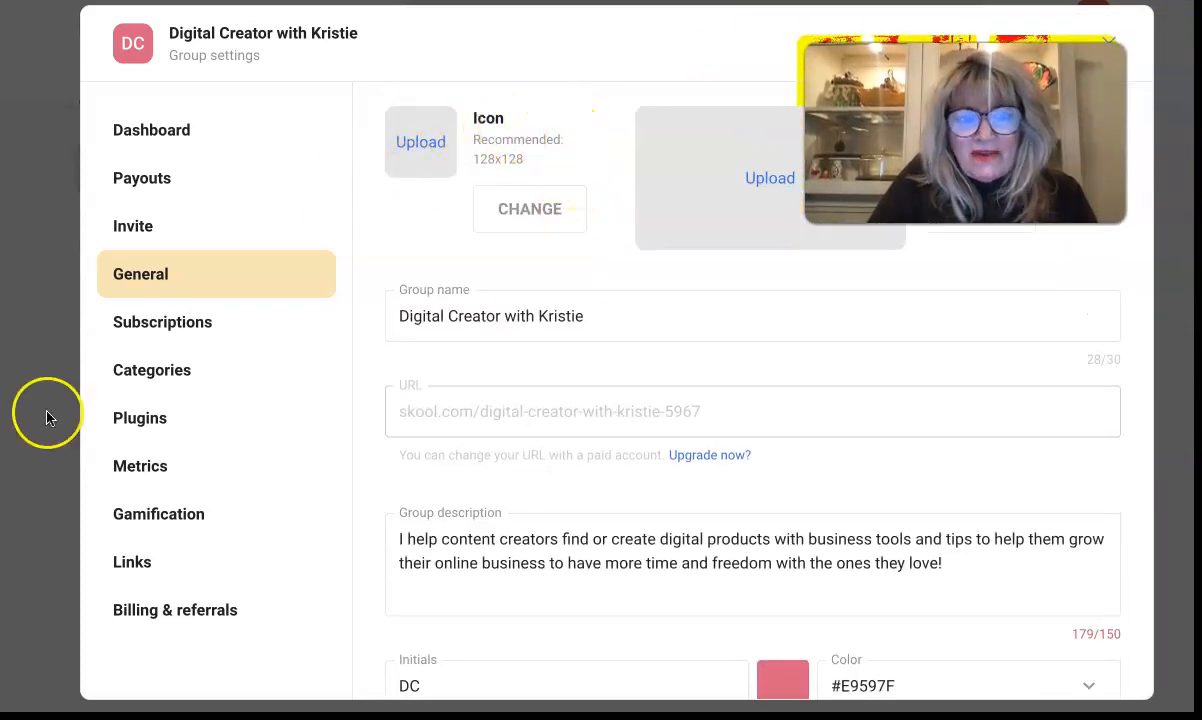
click(175, 323)
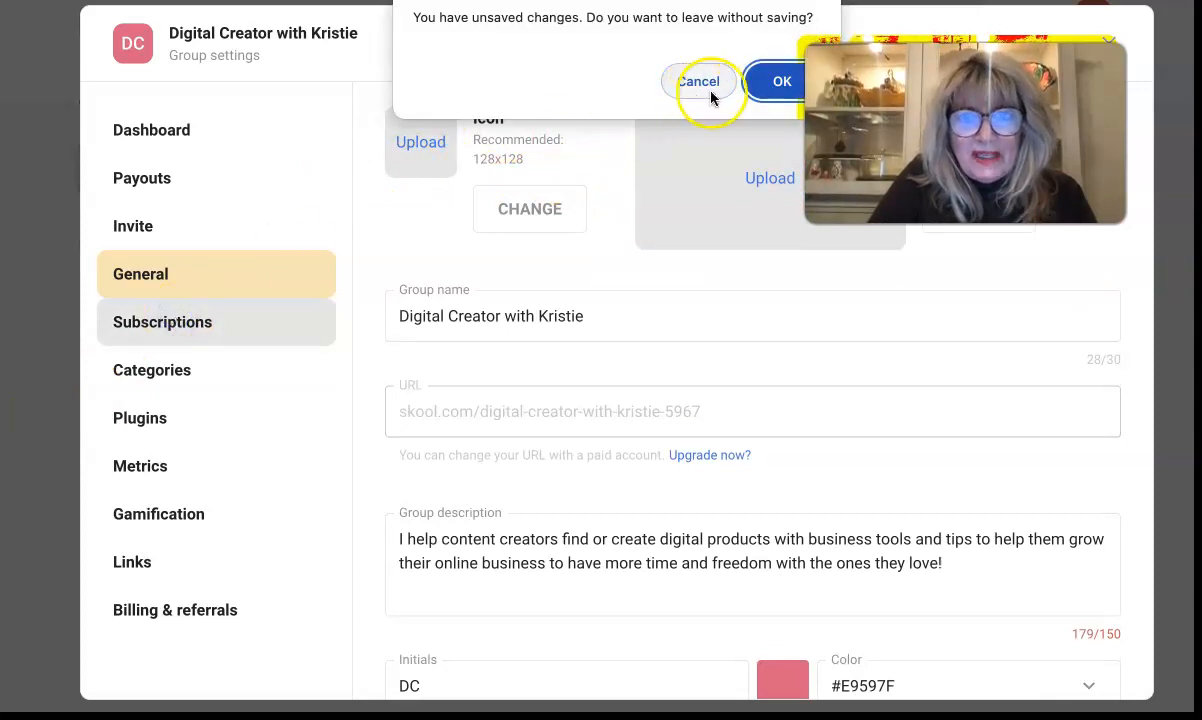
Step: Leave without saving, then try adding a subscription price and connecting a bank account
click(748, 86)
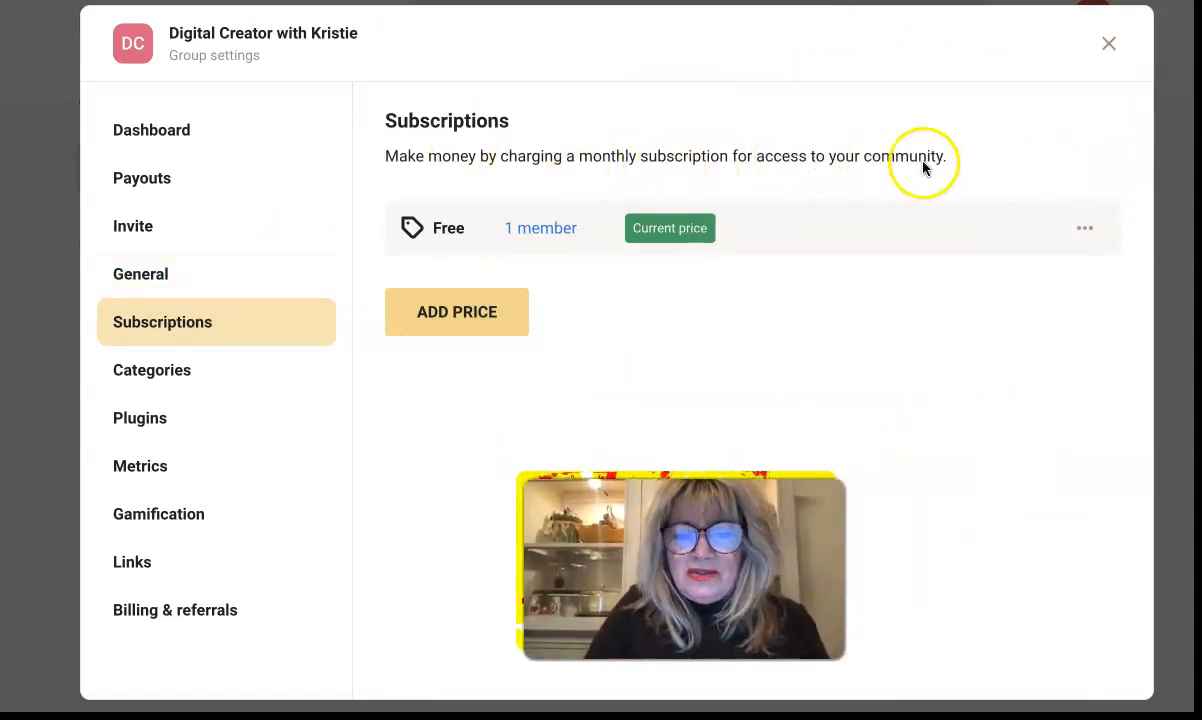
click(510, 312)
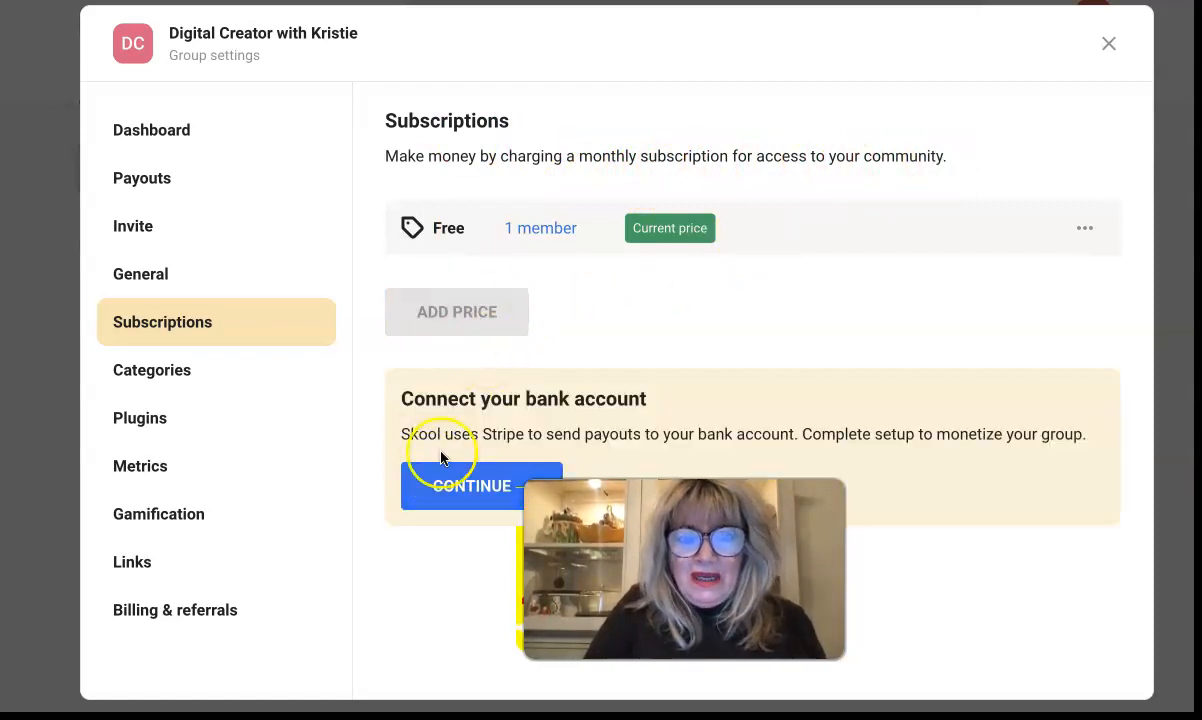
click(441, 490)
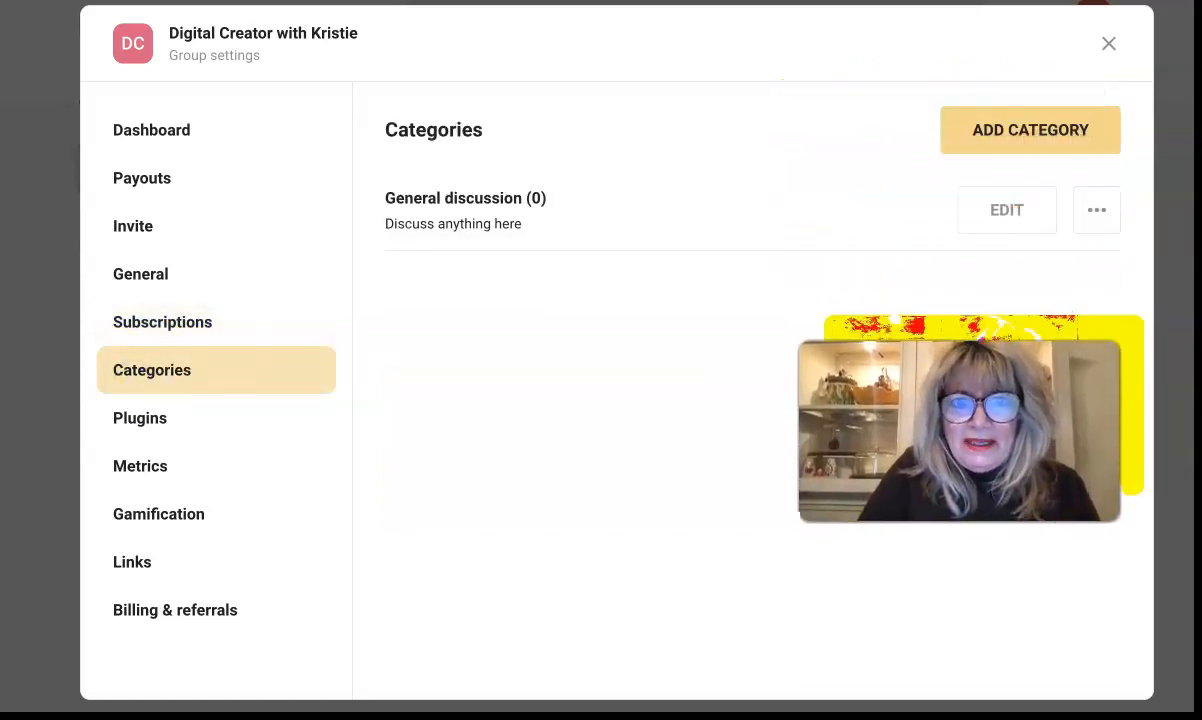
Step: Add a new category named 'Welcome & Say Hi', shortened from 'Welcome - Please Introduce Yourself'
click(1033, 136)
click(464, 205)
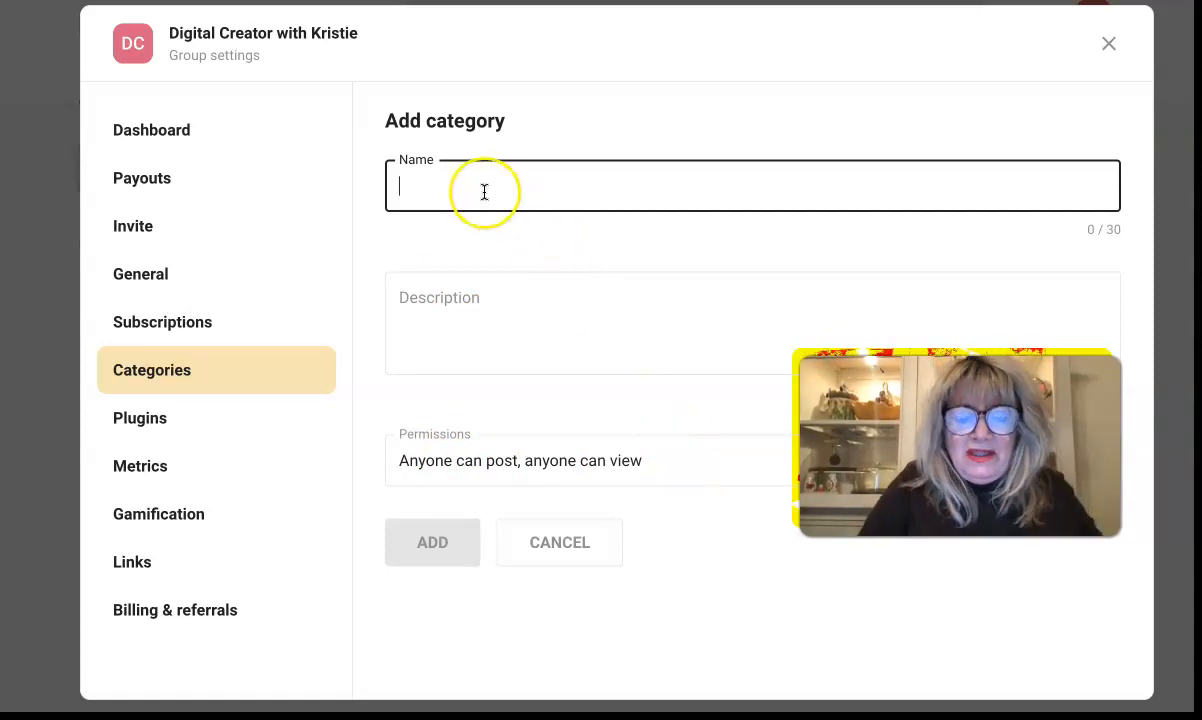
text(Welcome)
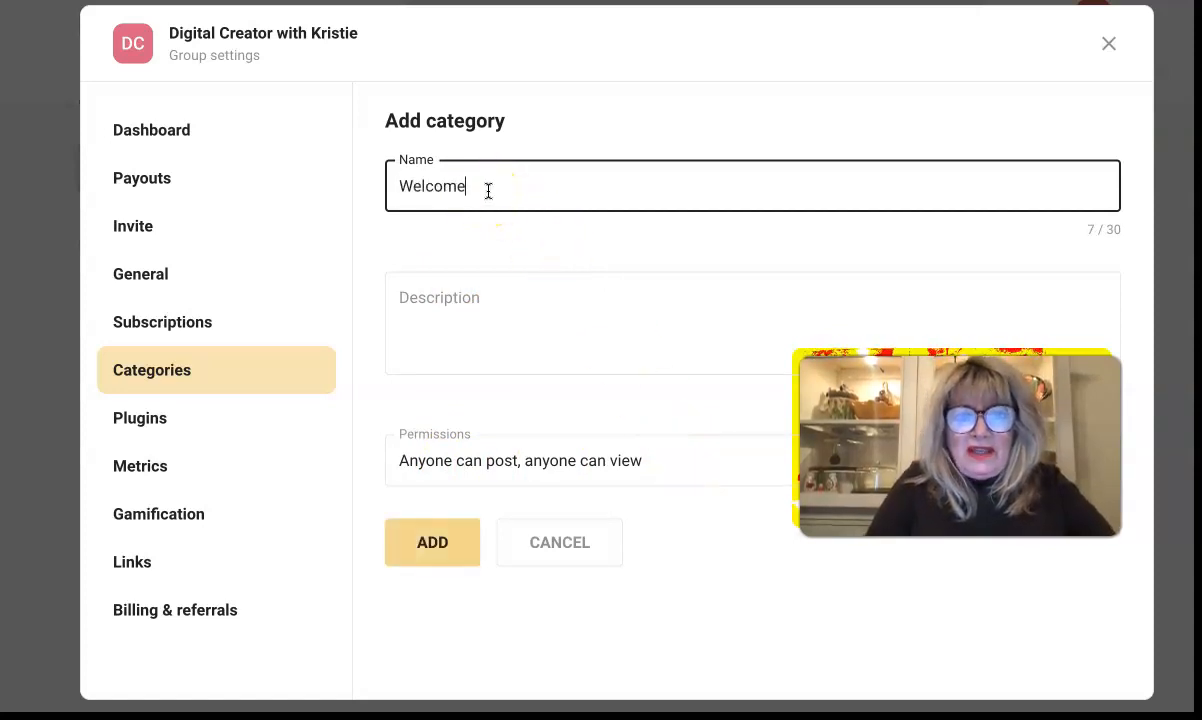
text( - P)
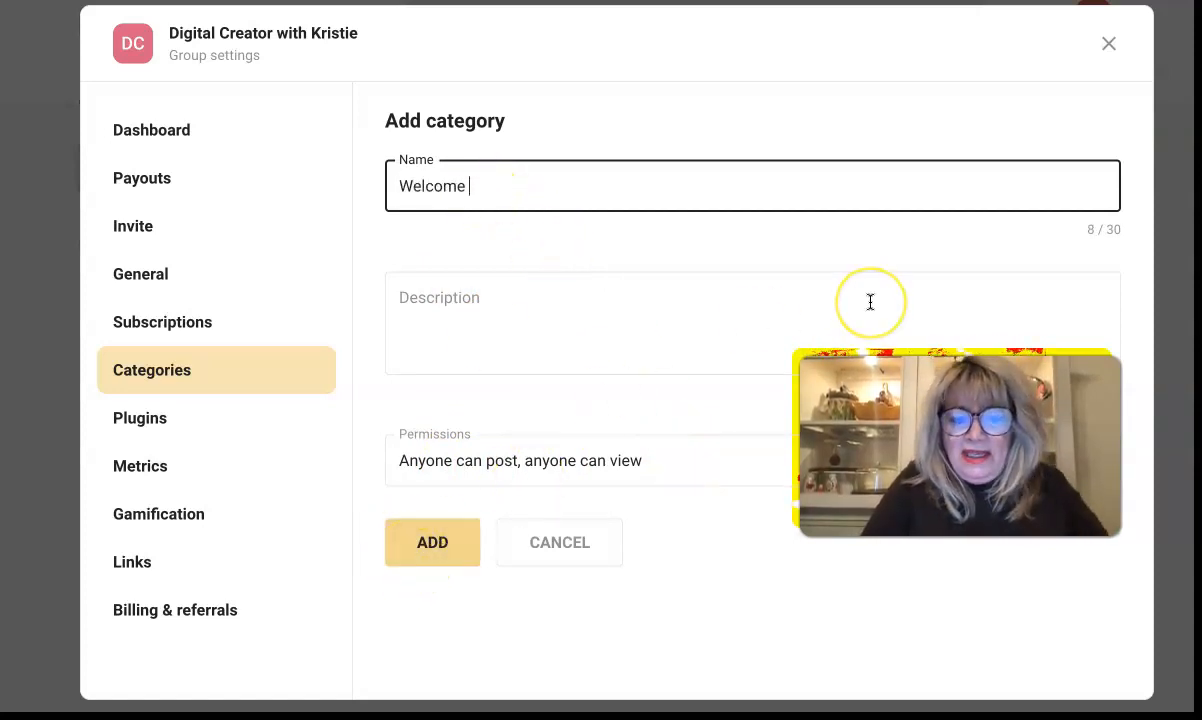
text(lease Introduce Your)
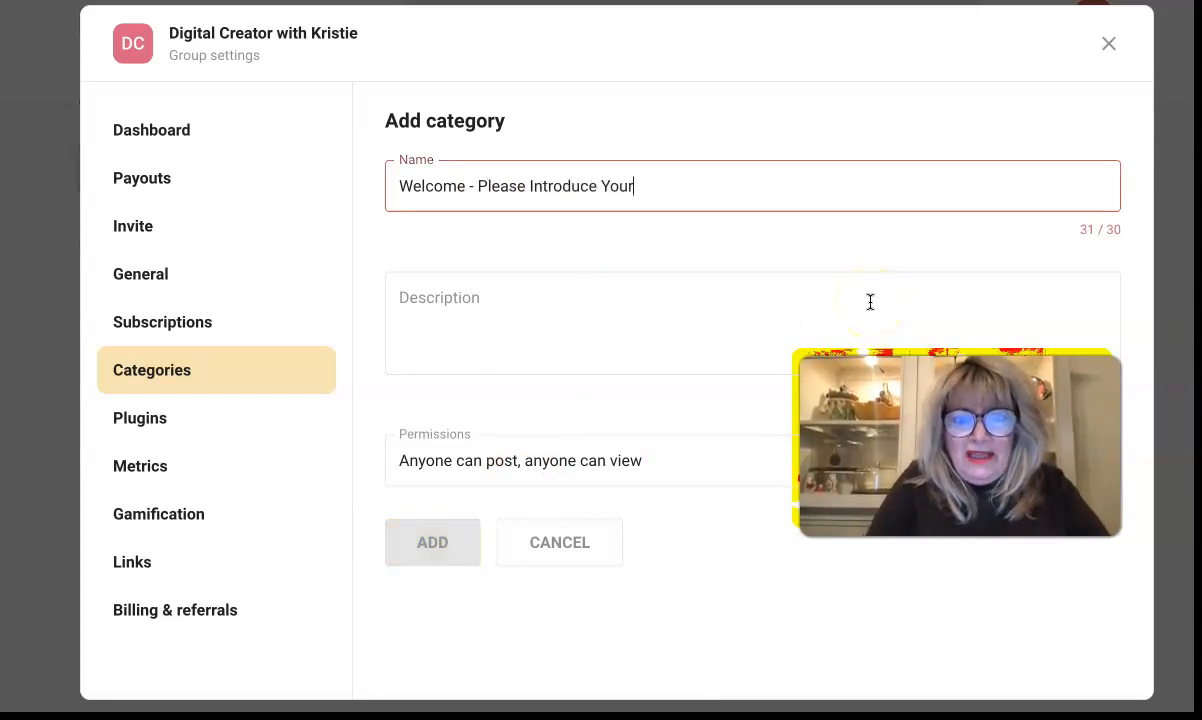
text(self.)
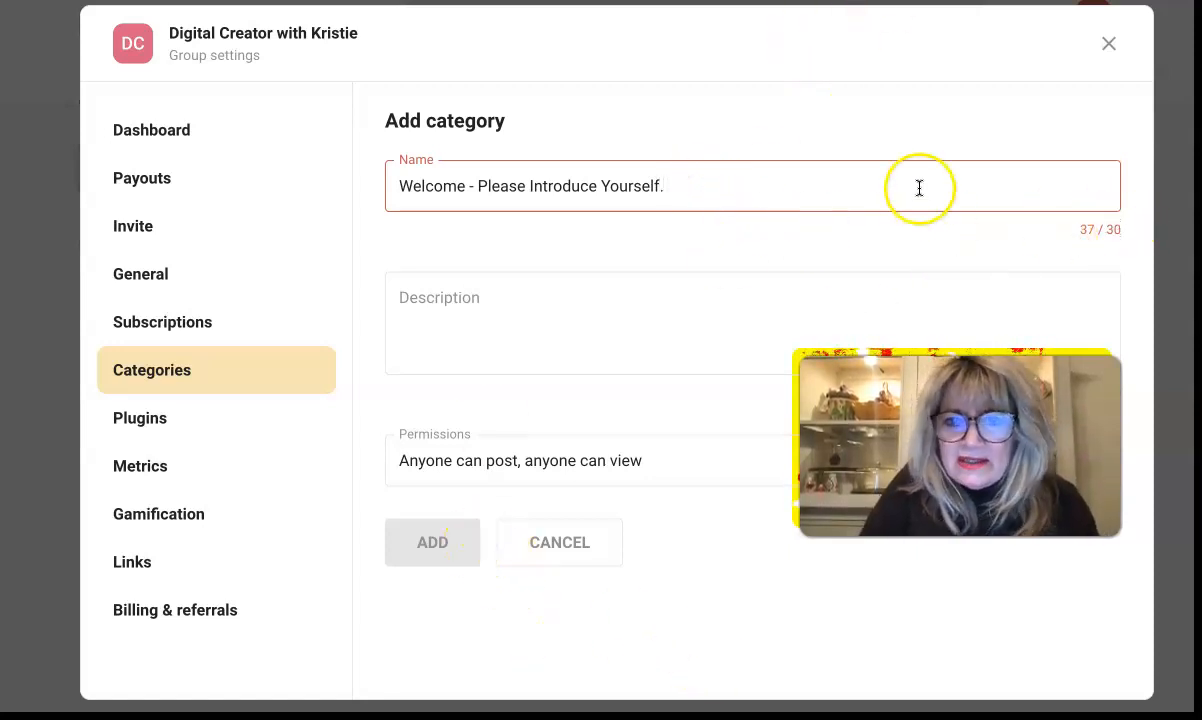
drag(920, 188, 472, 183)
key(BackSpace)
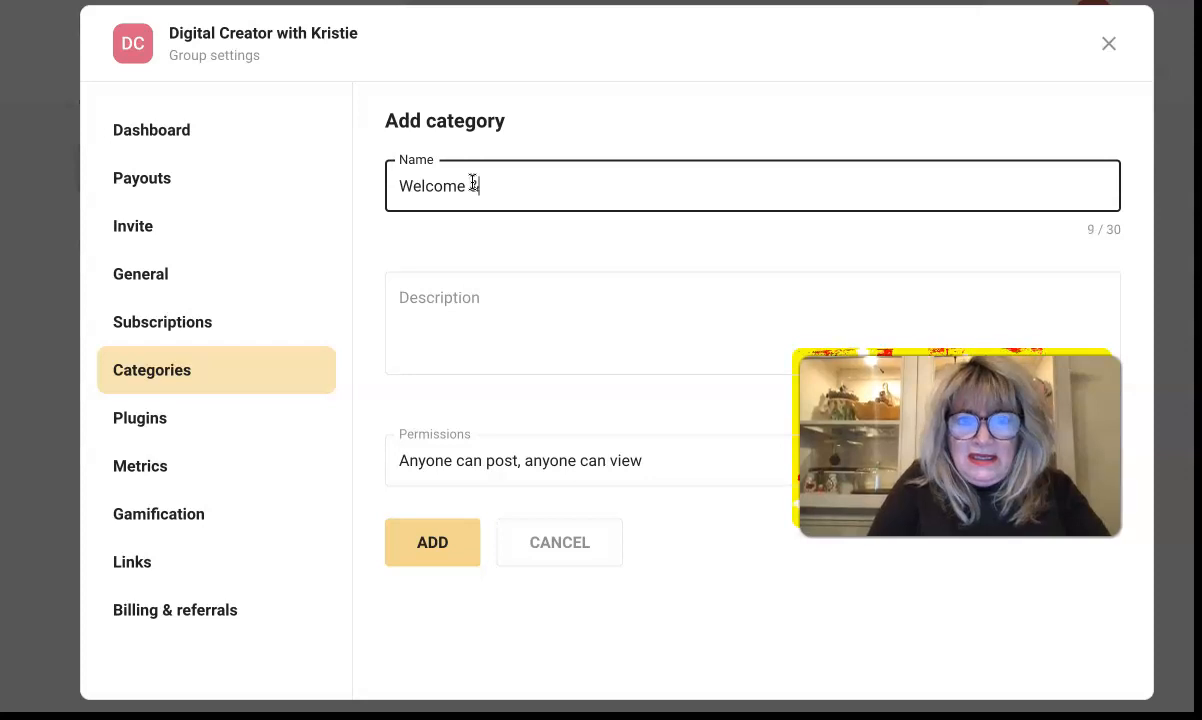
click(531, 306)
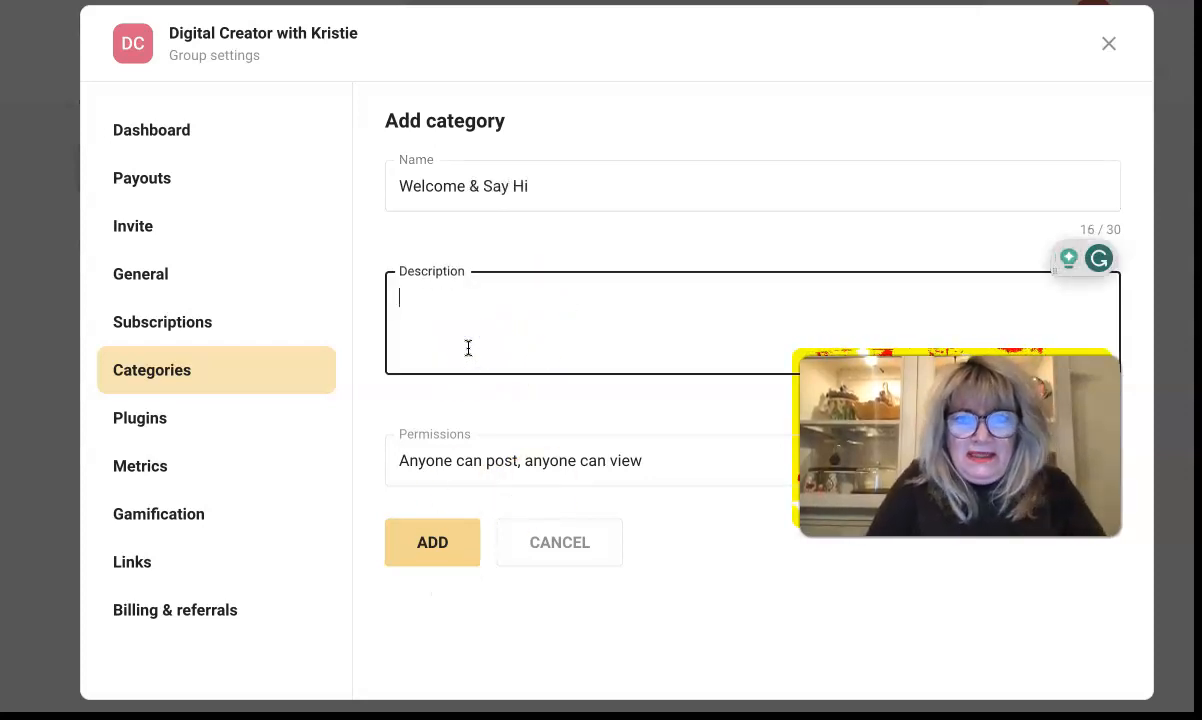
Step: Write a category description inviting members to introduce themselves and their background
text(Wel)
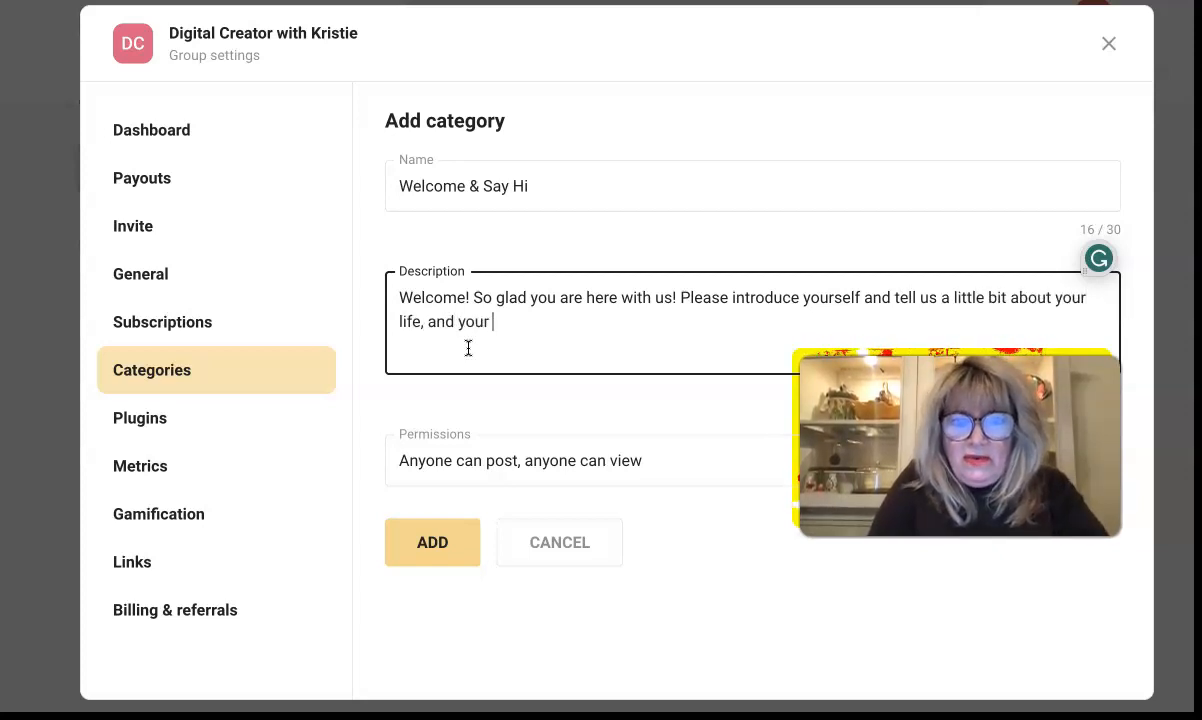
text(backgrou)
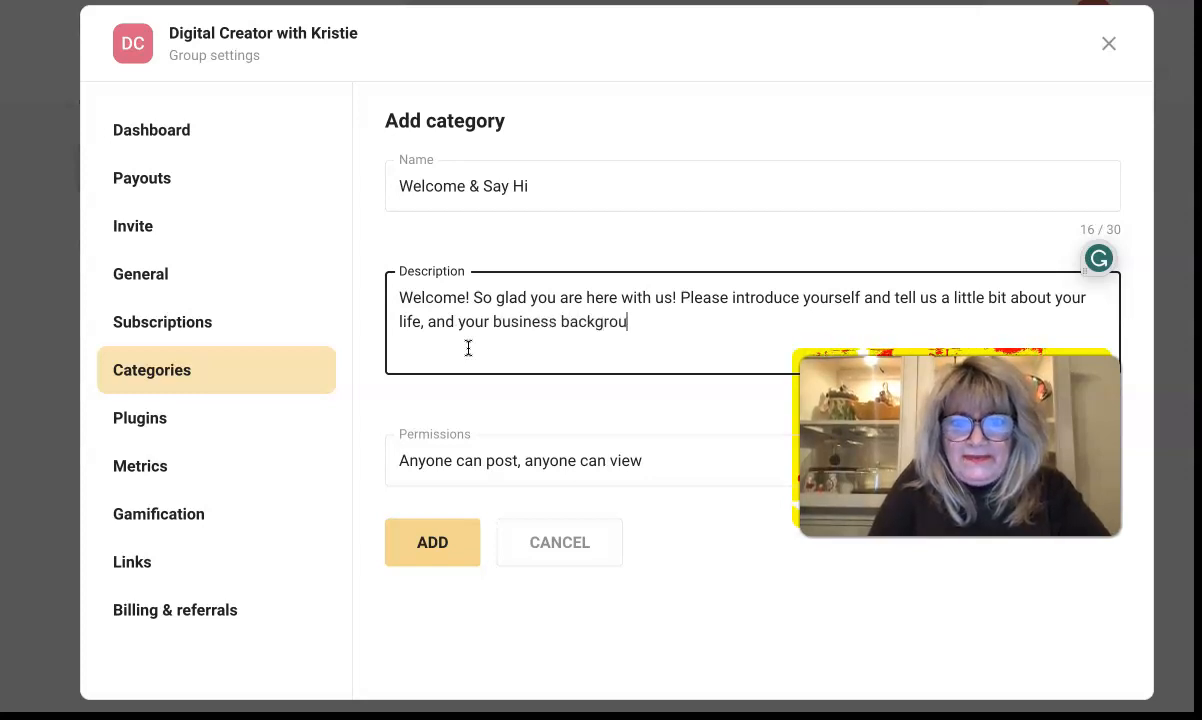
text(nd and why you are here?)
key(BackSpace)
key(BackSpace)
key(BackSpace)
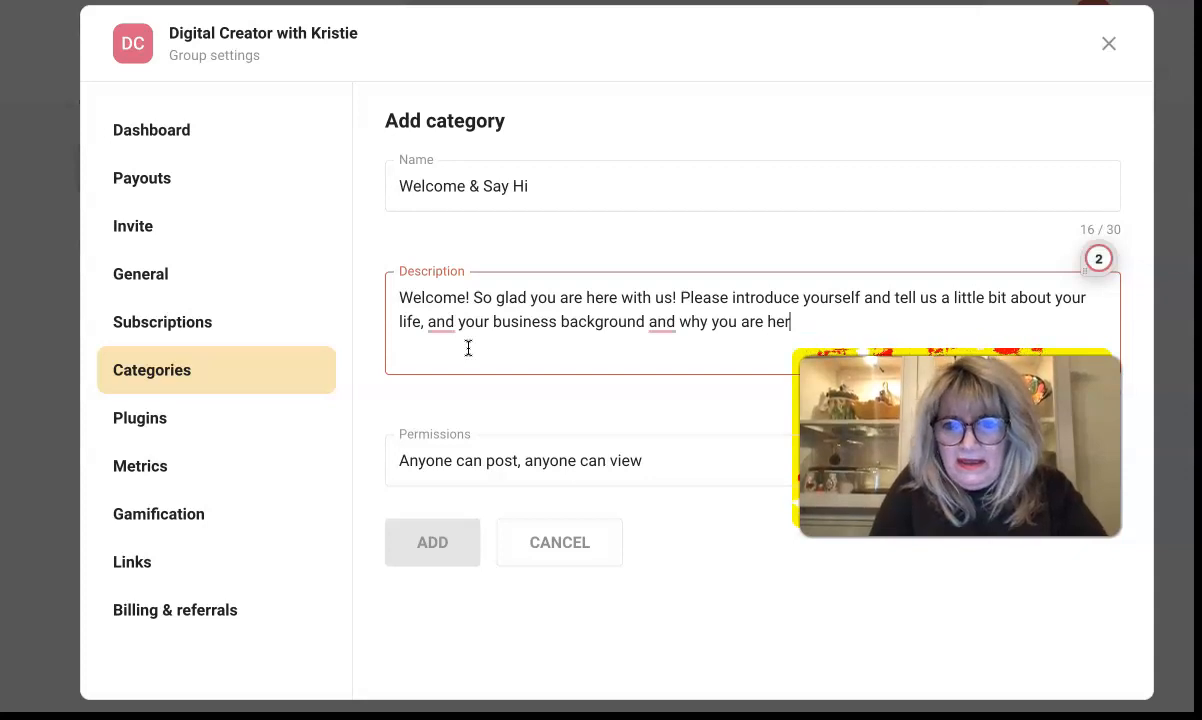
key(BackSpace)
key(BackSpace)
key(BackSpace)
key(BackSpace)
key(BackSpace)
key(BackSpace)
key(BackSpace)
key(BackSpace)
key(BackSpace)
key(BackSpace)
key(BackSpace)
key(BackSpace)
key(BackSpace)
key(BackSpace)
key(BackSpace)
key(BackSpace)
text(.)
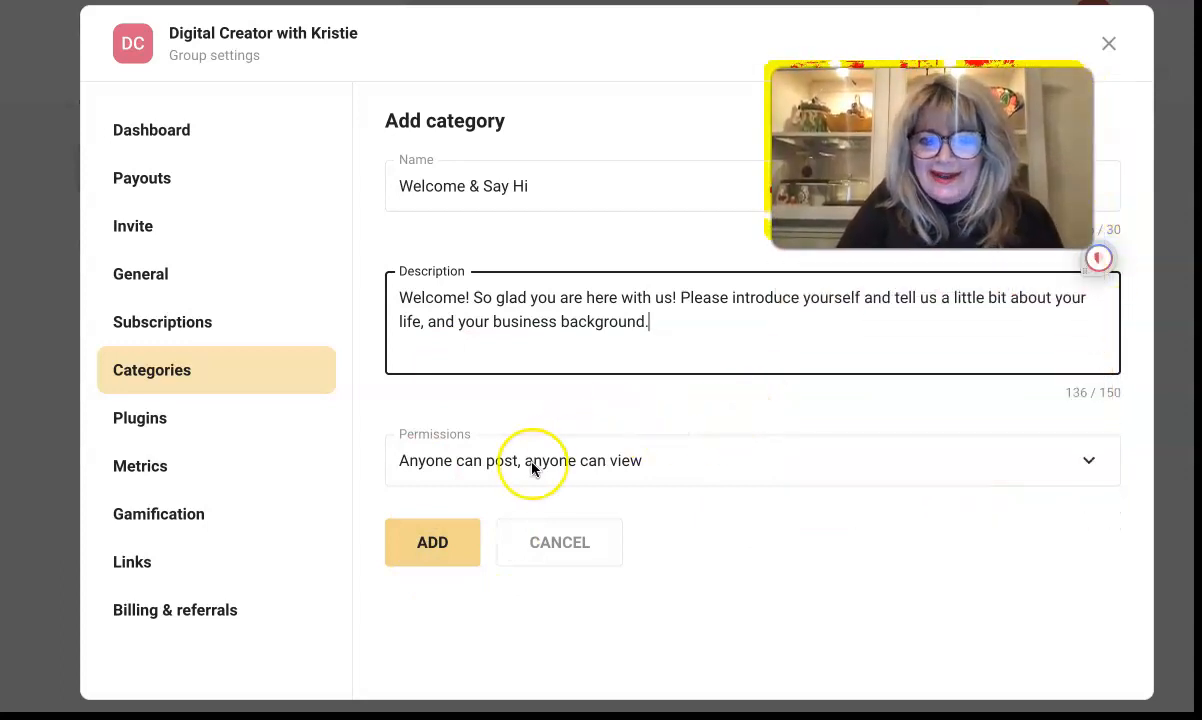
Step: Leave posting permissions unchanged and add the Welcome & Say Hi category
click(1098, 459)
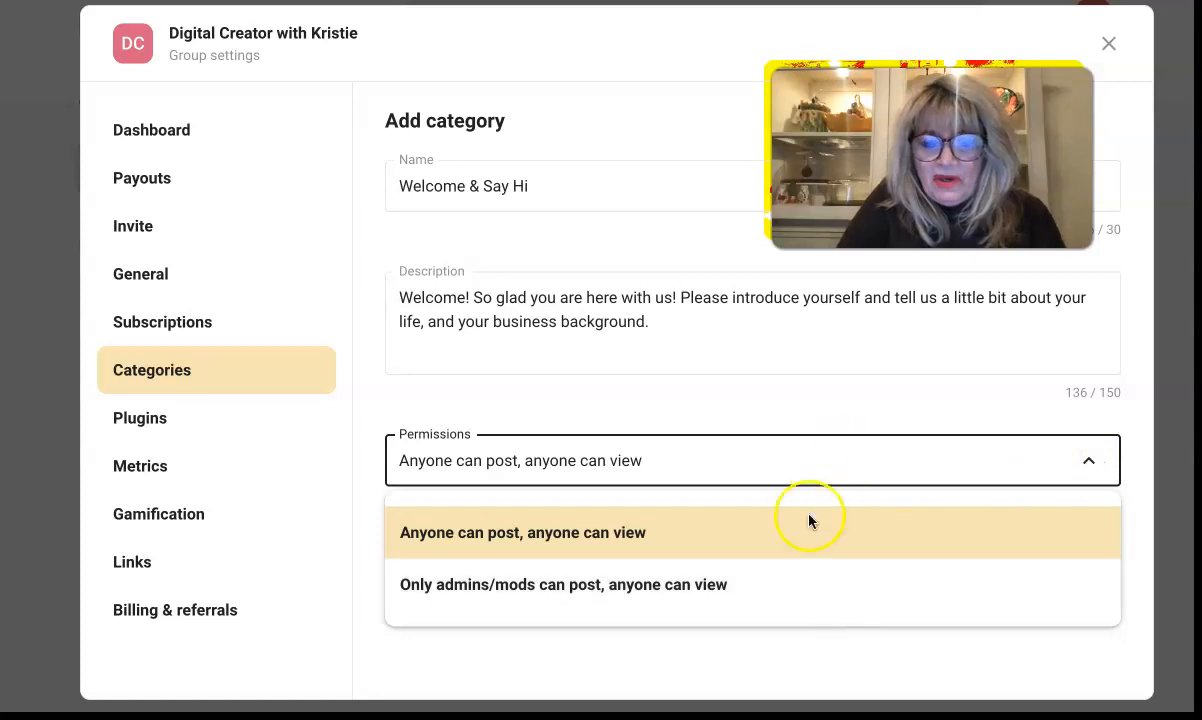
click(837, 374)
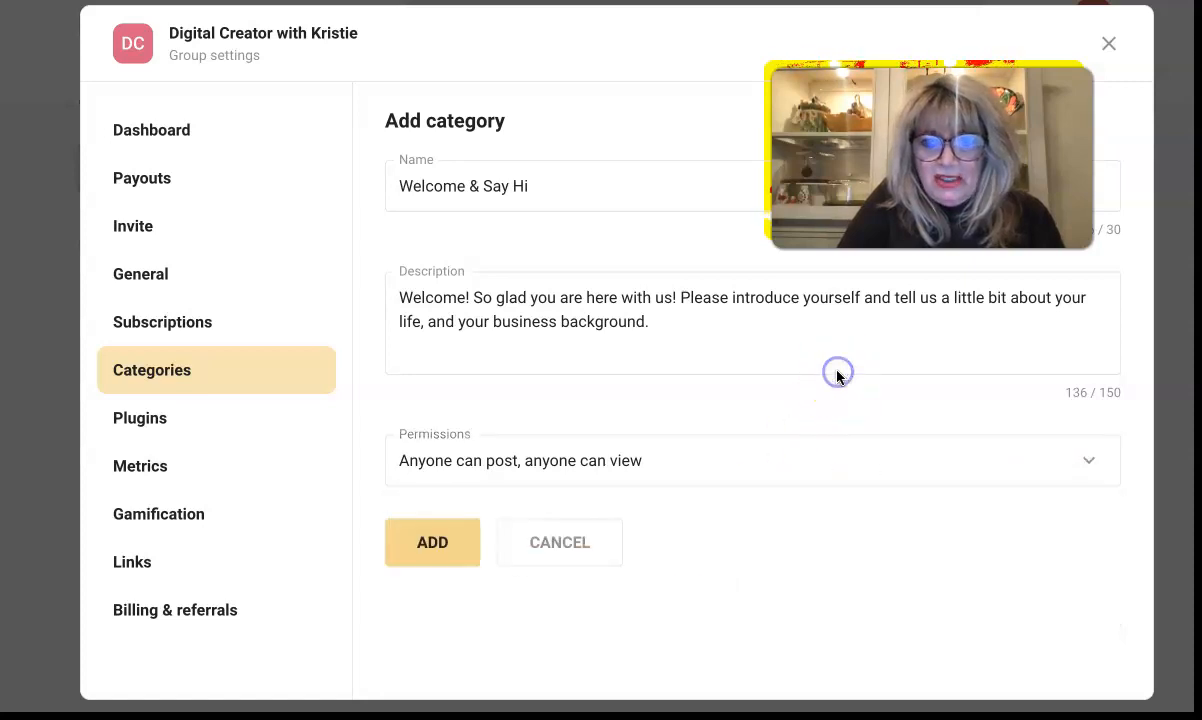
click(433, 545)
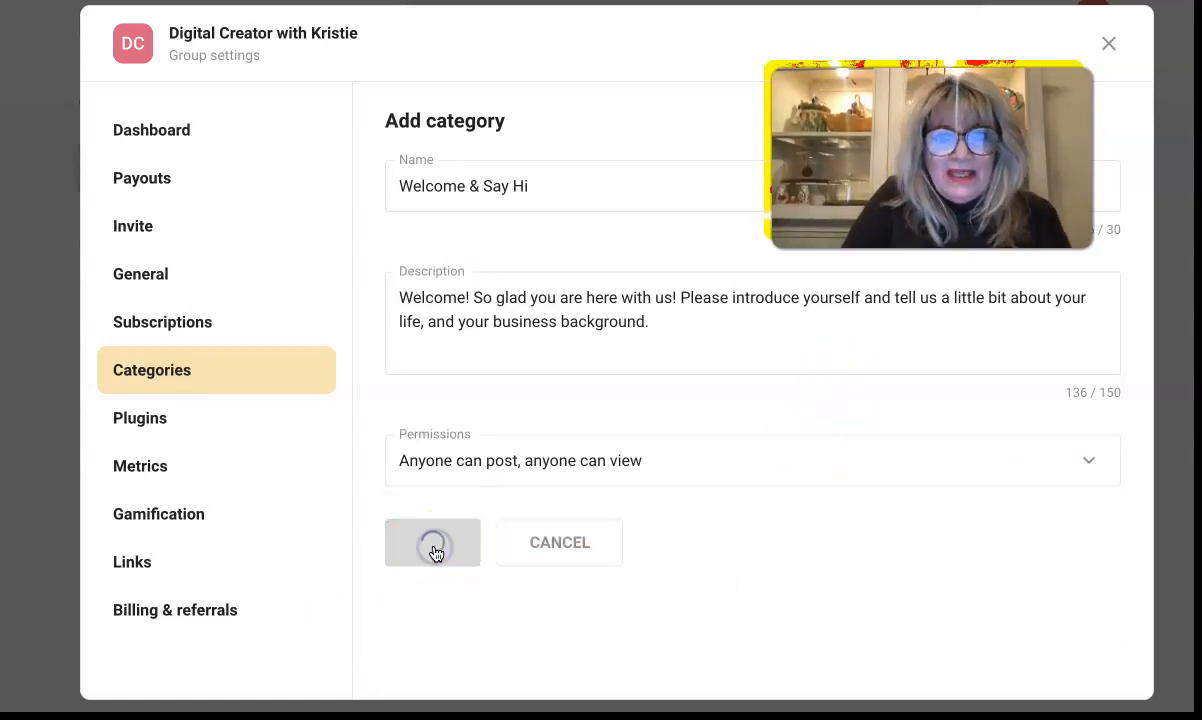
click(108, 424)
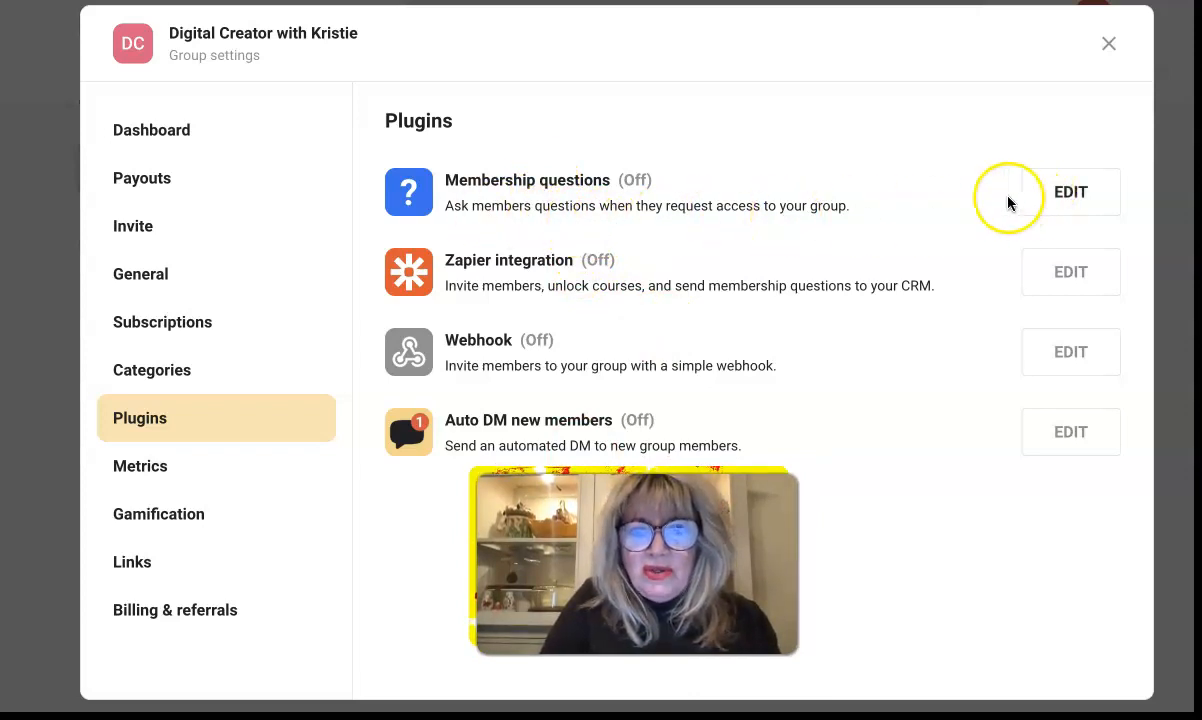
Step: Switch the Membership questions plugin On and start a new question
click(1082, 207)
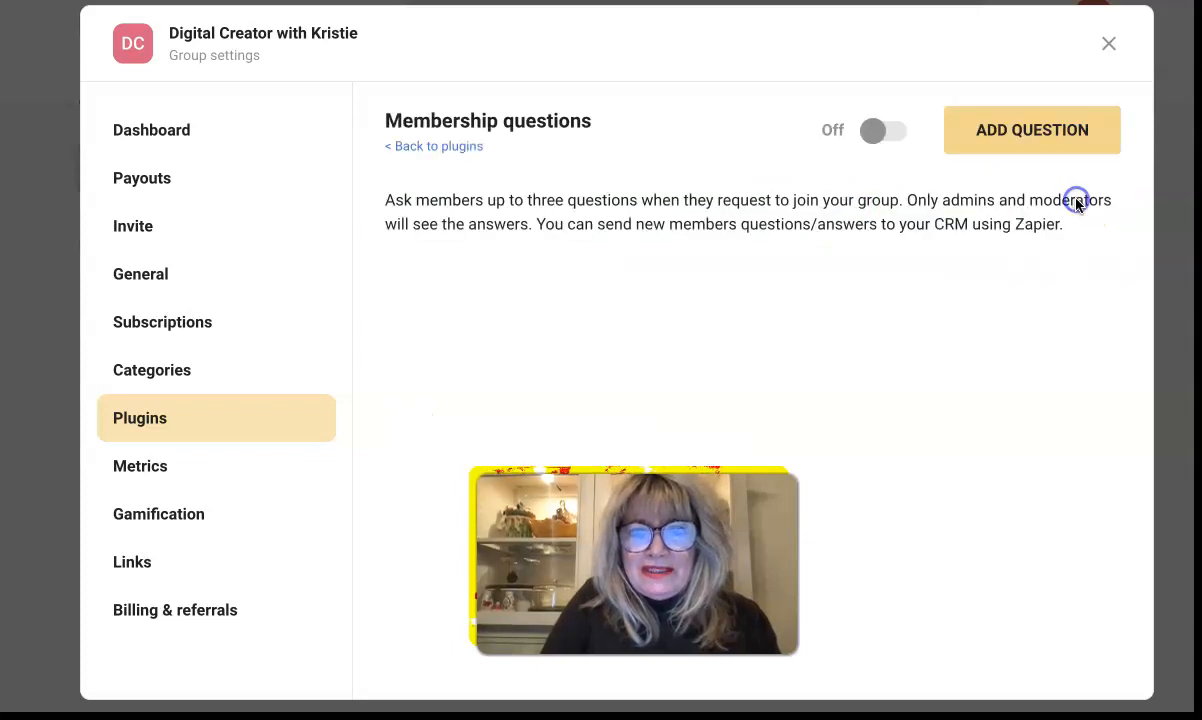
click(885, 149)
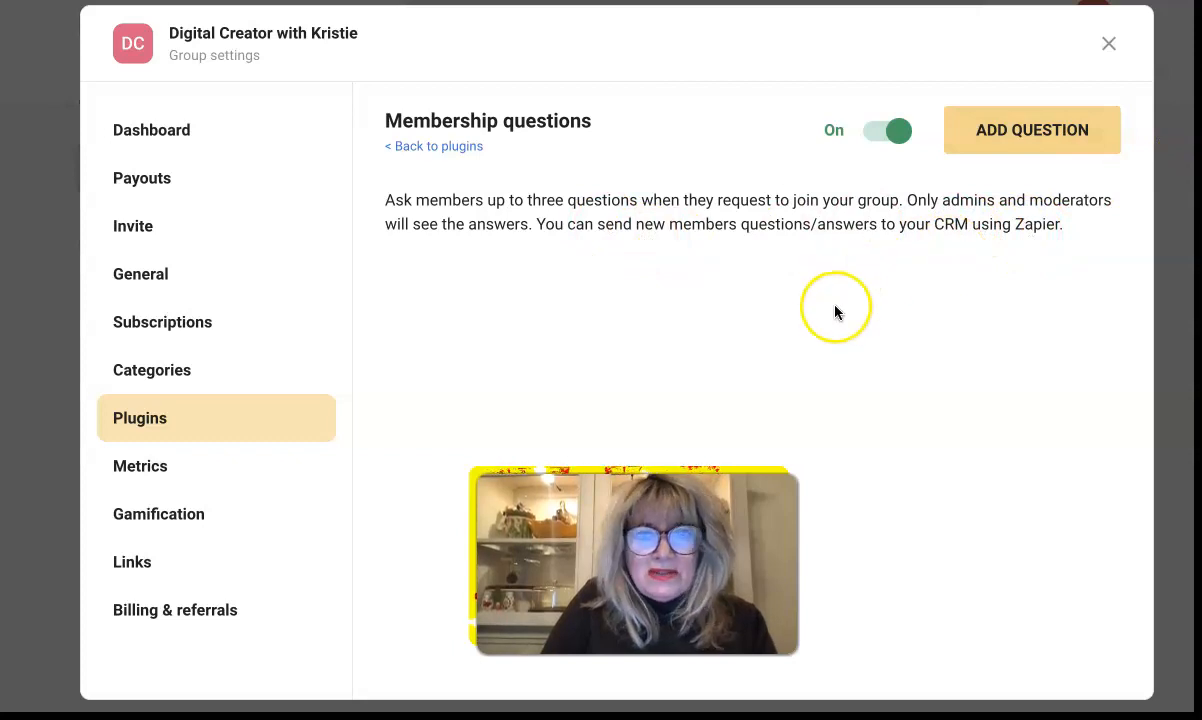
click(1032, 130)
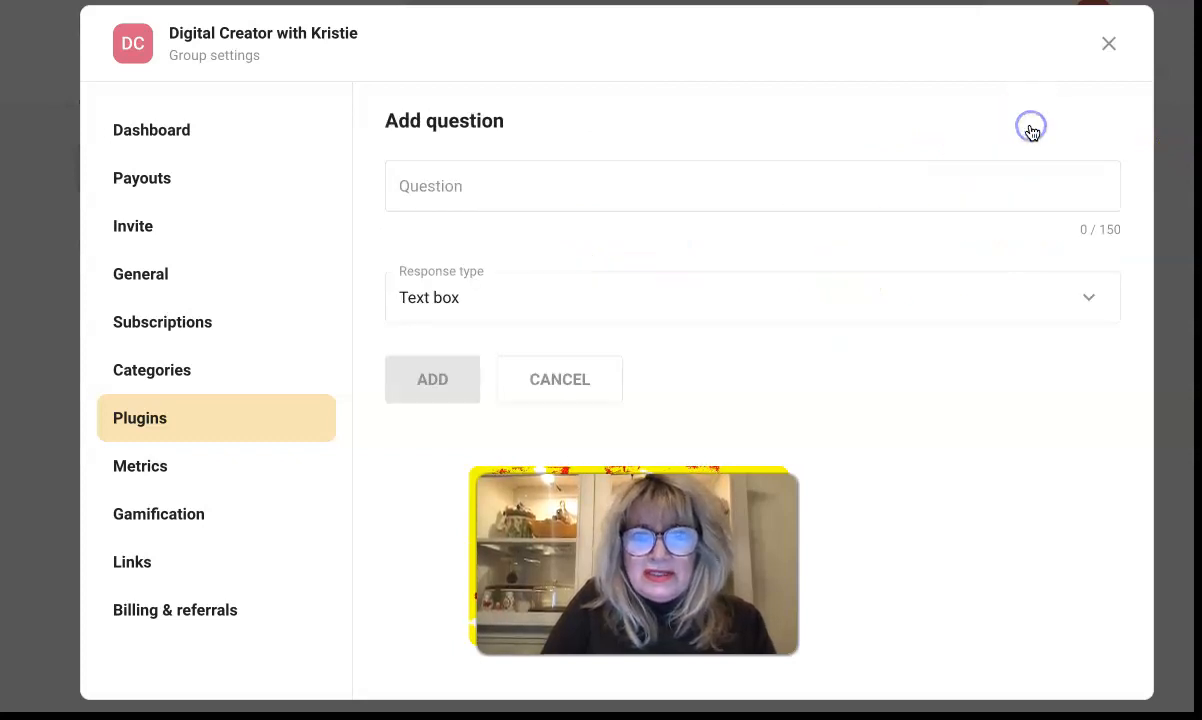
Step: Enter the question asking whether members will support others on their journey to success
click(542, 196)
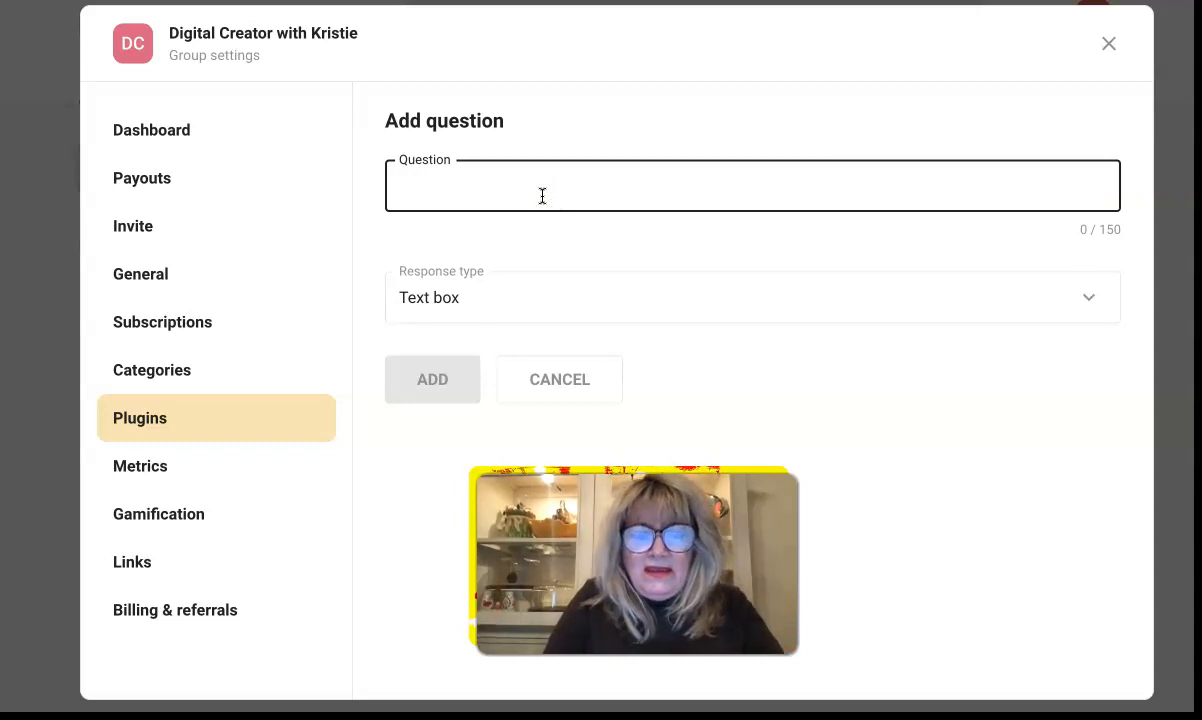
text(Do you agree to maintain the positive tone of this group and help and support othe)
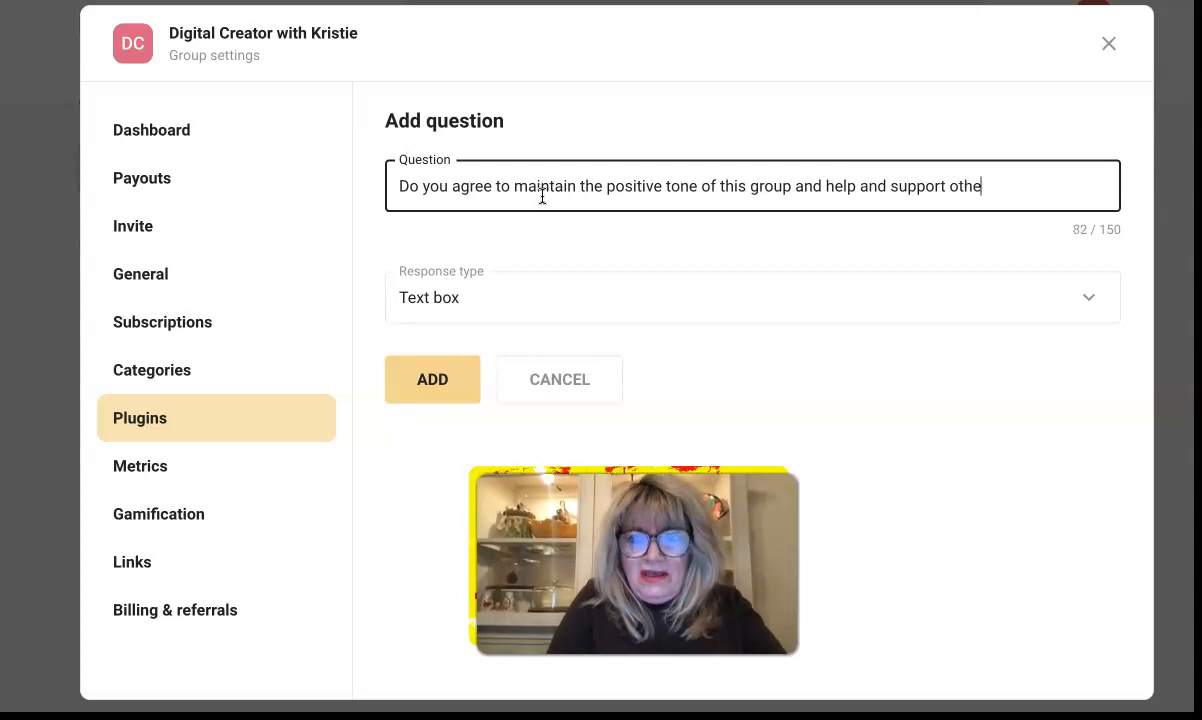
text(ir )
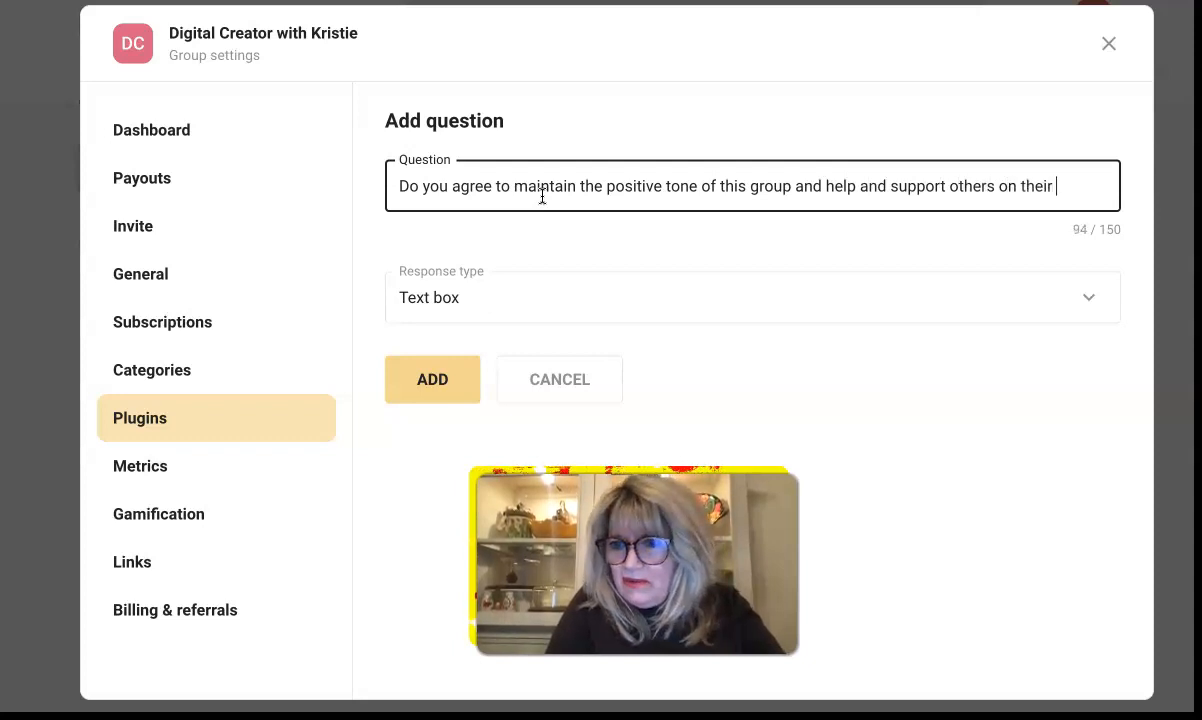
text(rea)
key(BackSpace)
key(BackSpace)
key(BackSpace)
text(journey to )
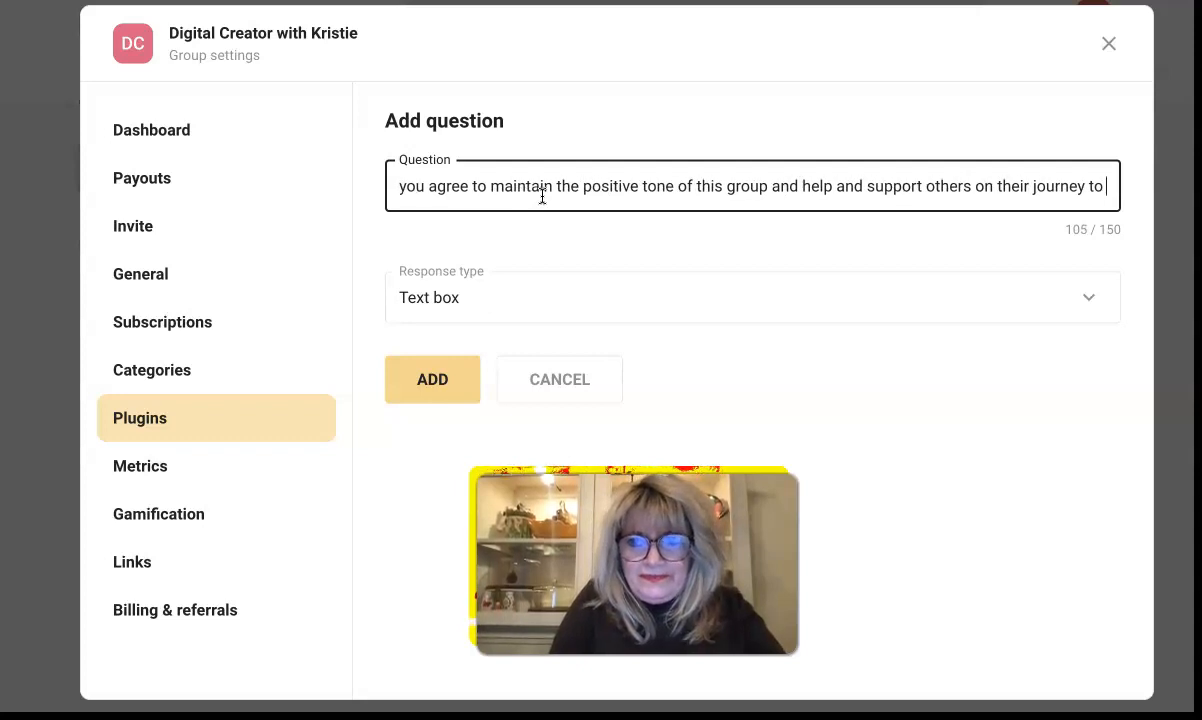
text(success?)
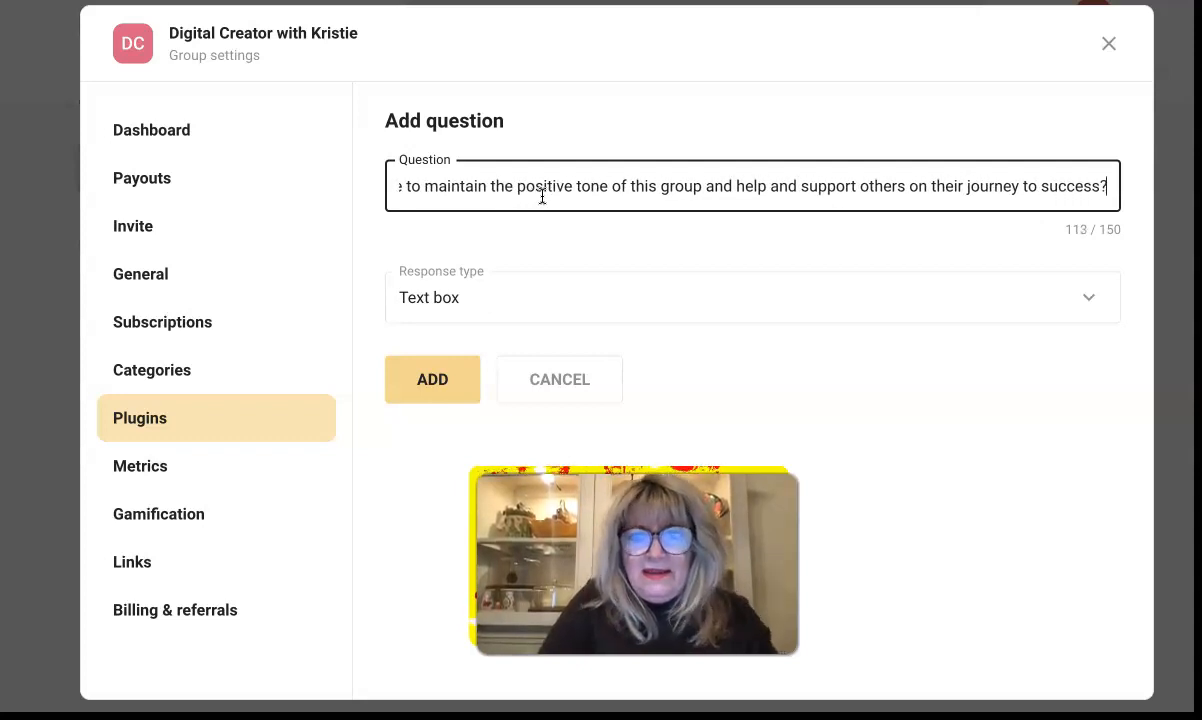
Step: Make it multiple choice with YES and NO options and add the question
click(759, 307)
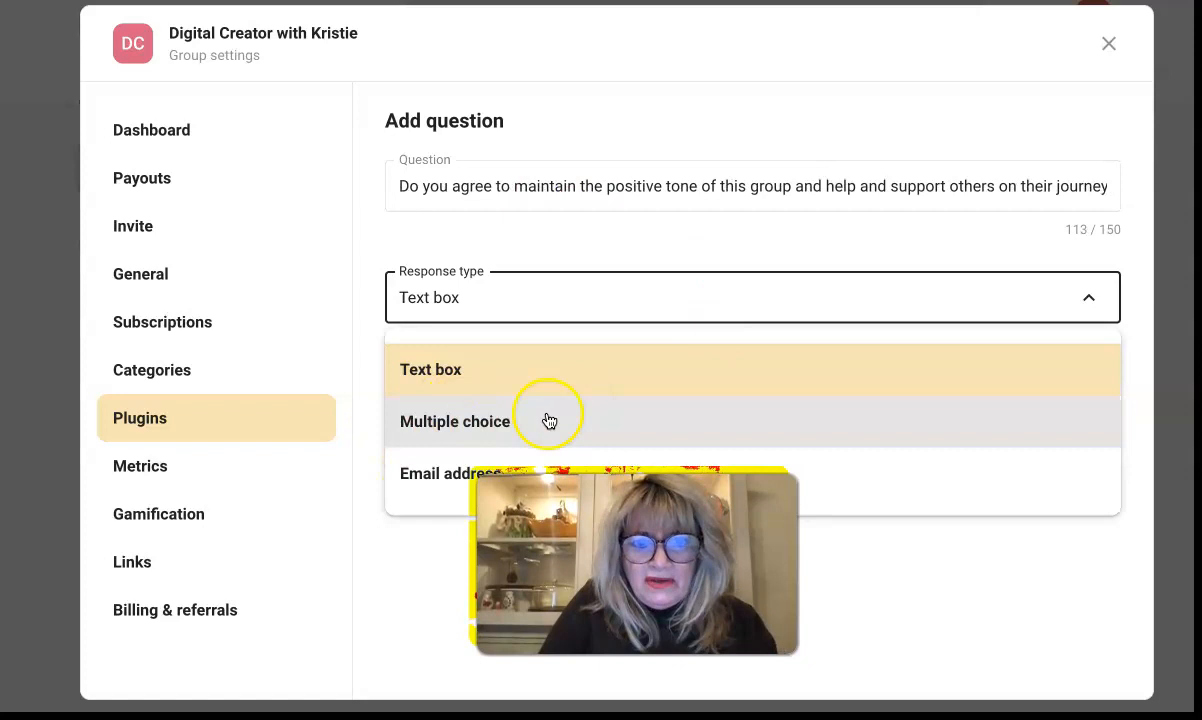
click(465, 435)
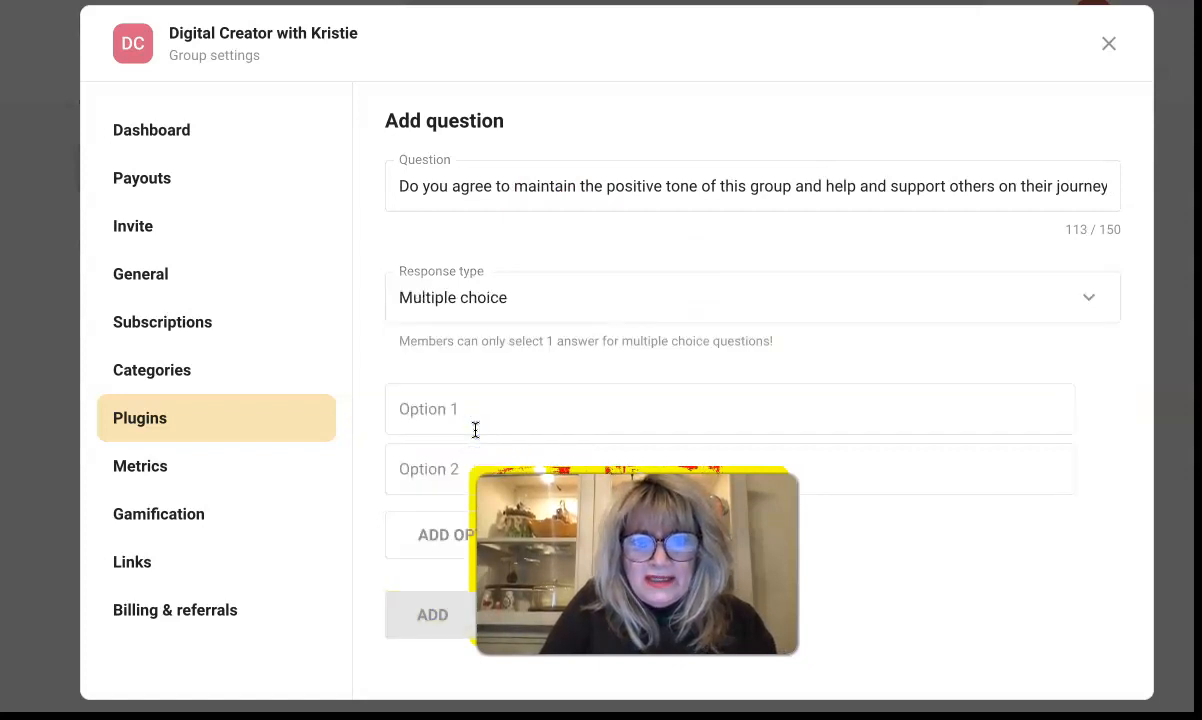
click(469, 421)
text(YES)
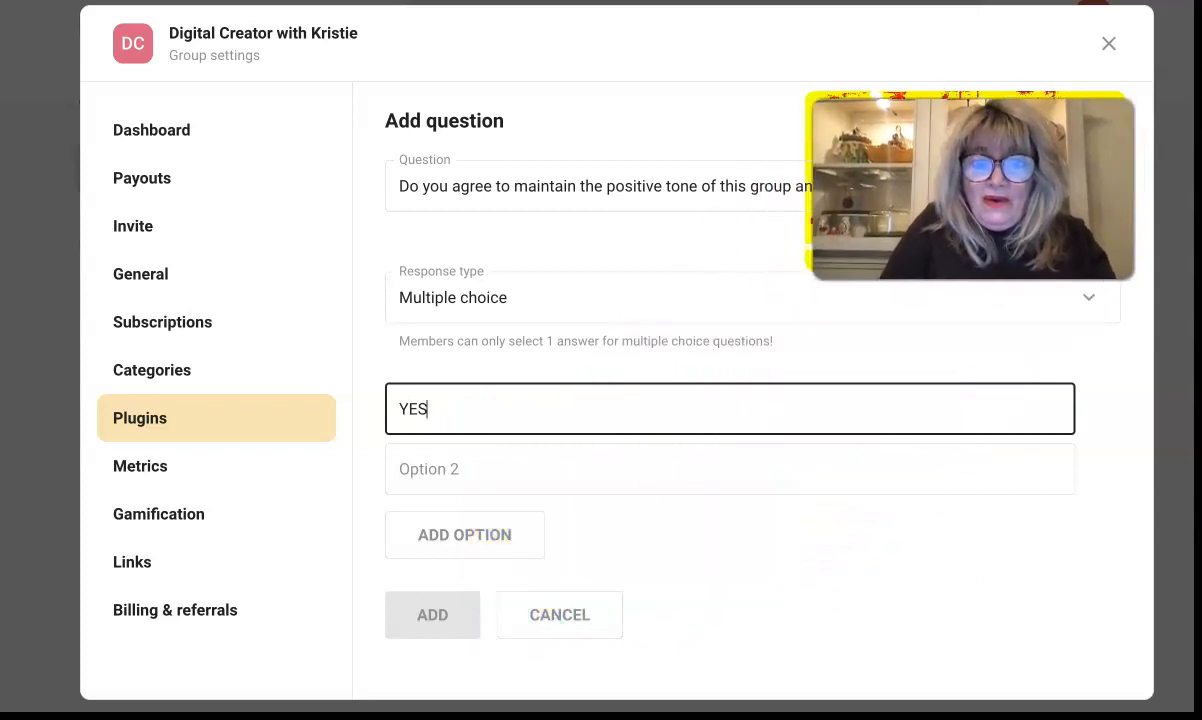
click(545, 464)
text(No)
key(BackSpace)
text(O)
click(424, 620)
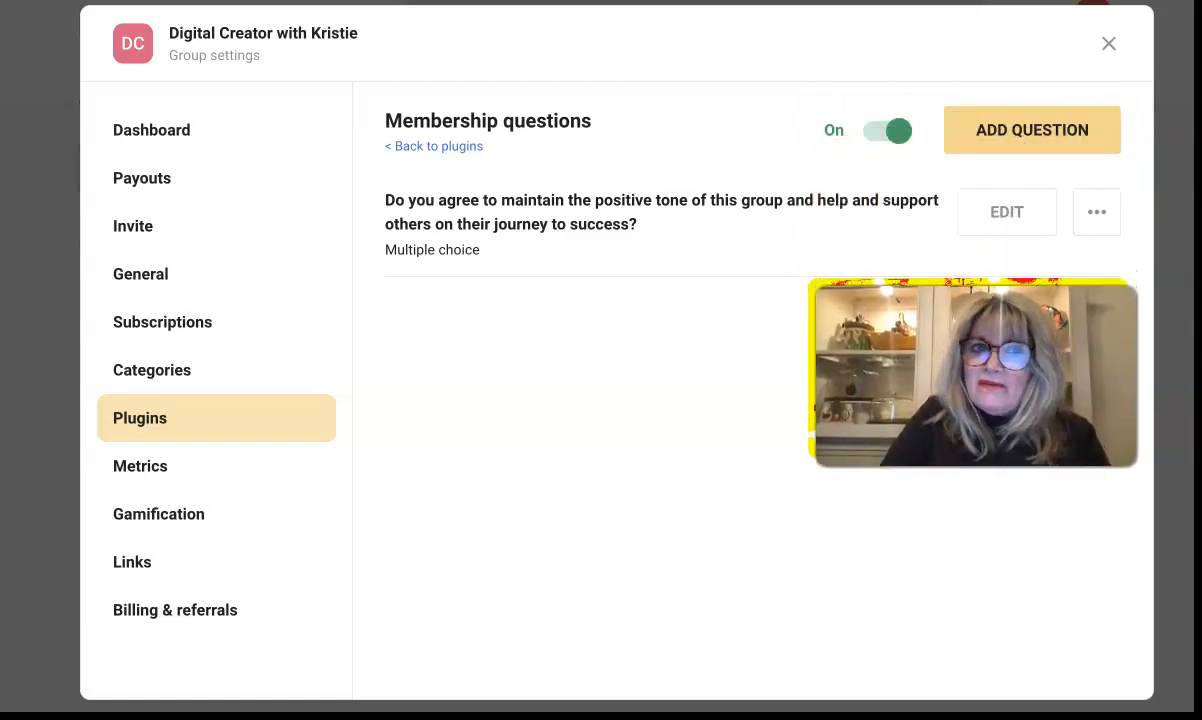
Step: Review the group's Metrics page: 0 members, 0% active over 30 days, and the daily-activity chart
click(123, 472)
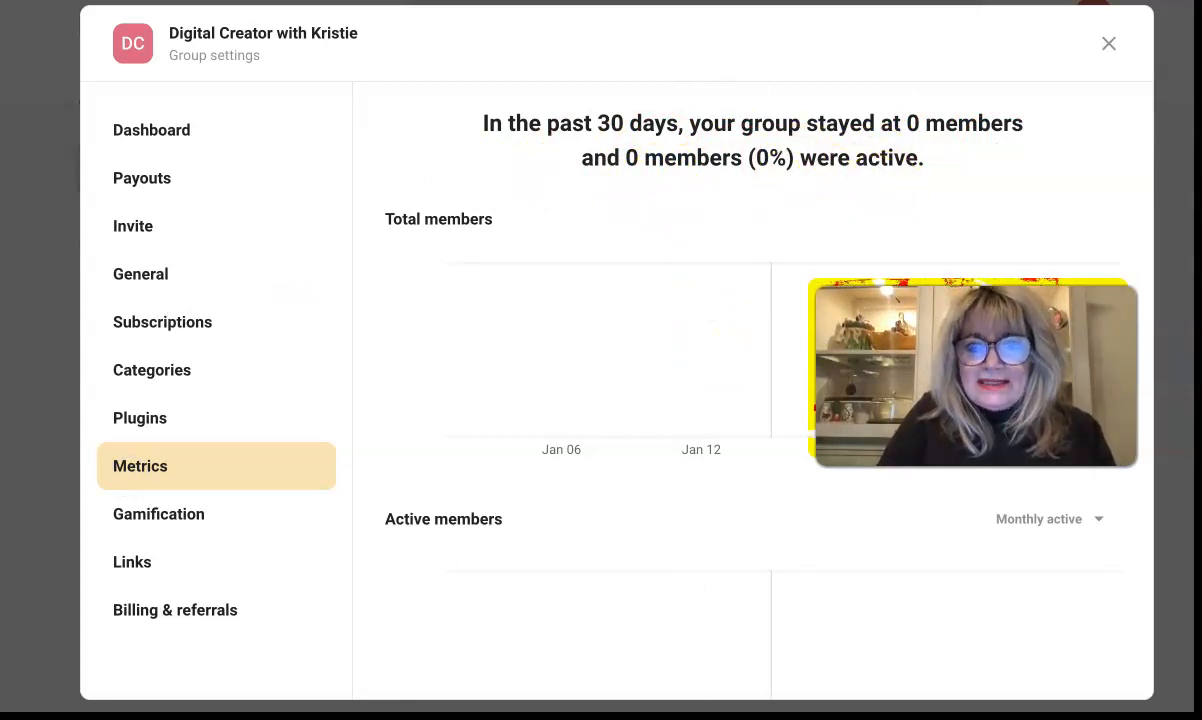
scroll(647, 427, down, 3)
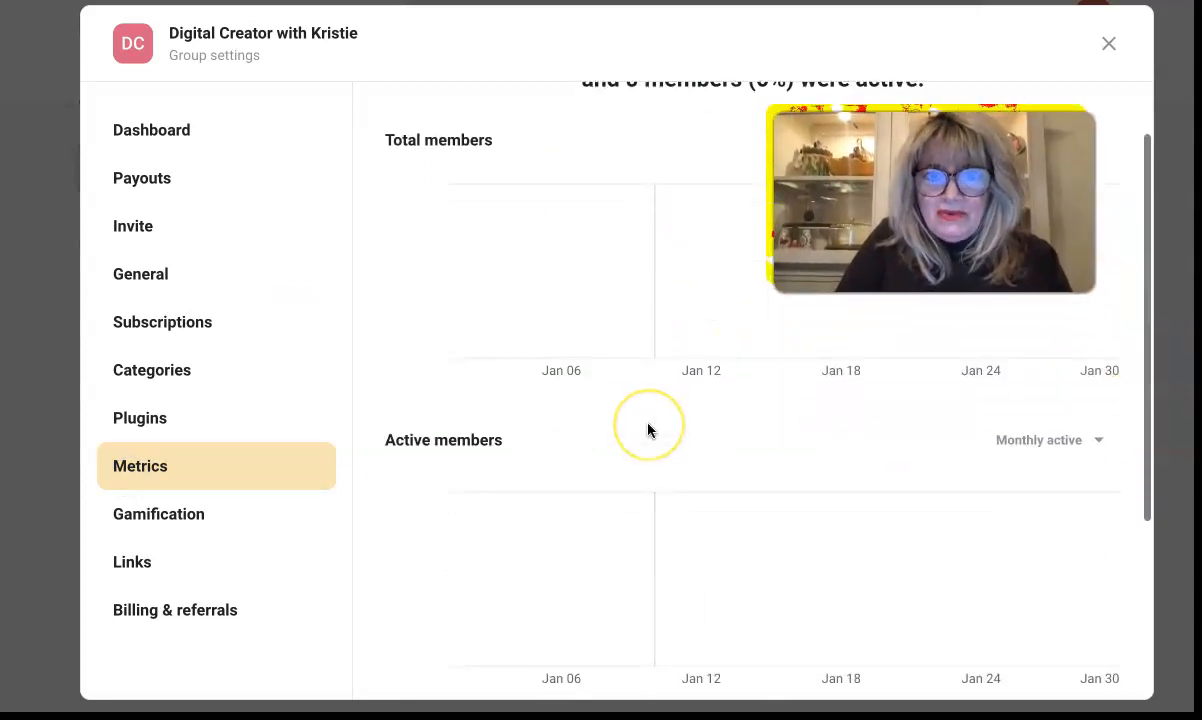
scroll(647, 432, down, 1)
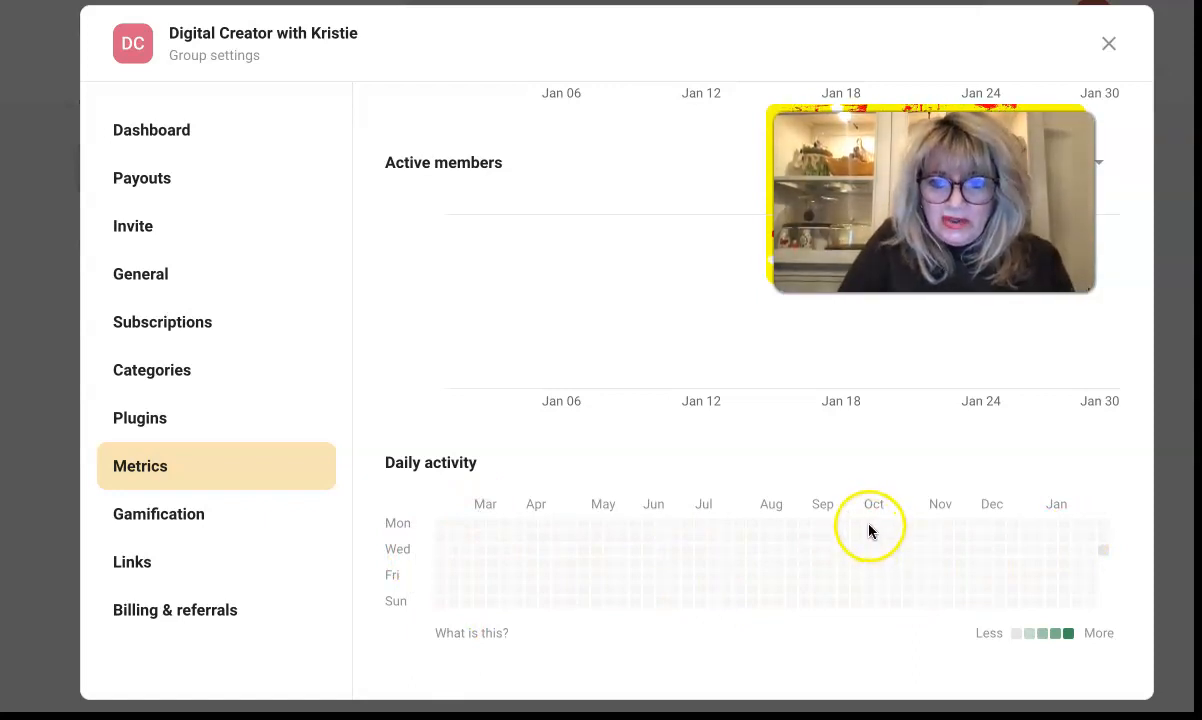
Step: Review the Gamification levels, where Level 1 holds 100% of members and no level unlocks courses
click(186, 497)
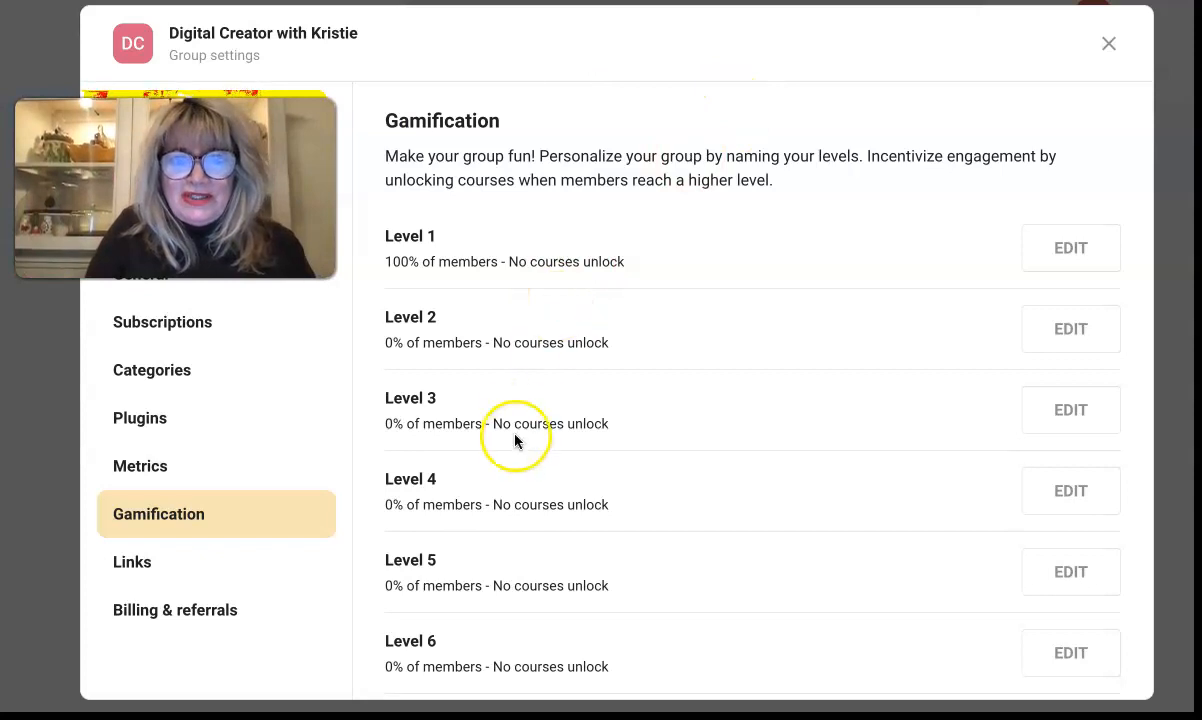
scroll(518, 433, down, 1)
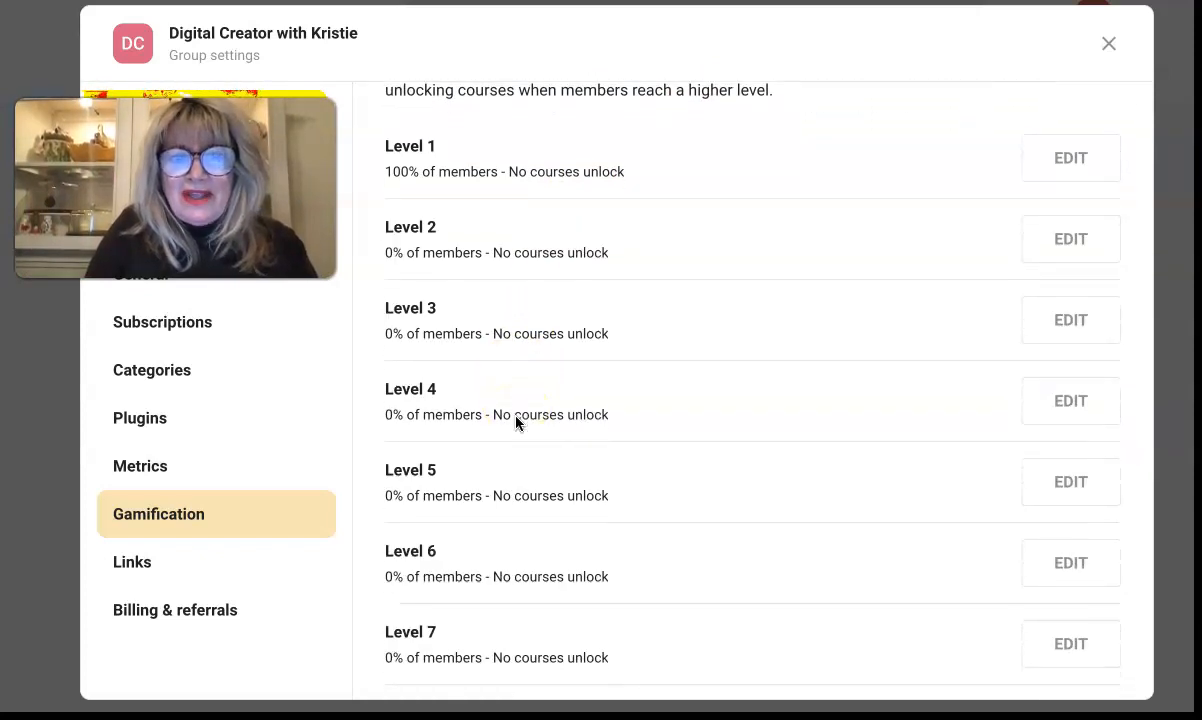
scroll(642, 421, down, 2)
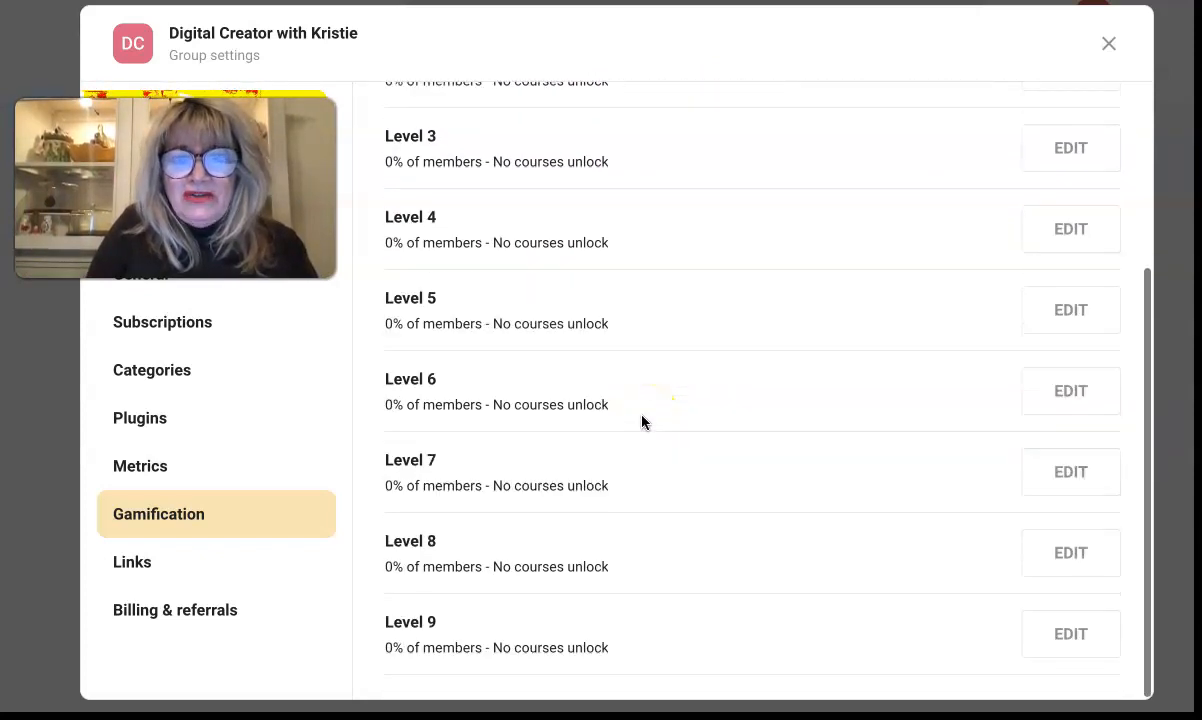
scroll(642, 421, up, 3)
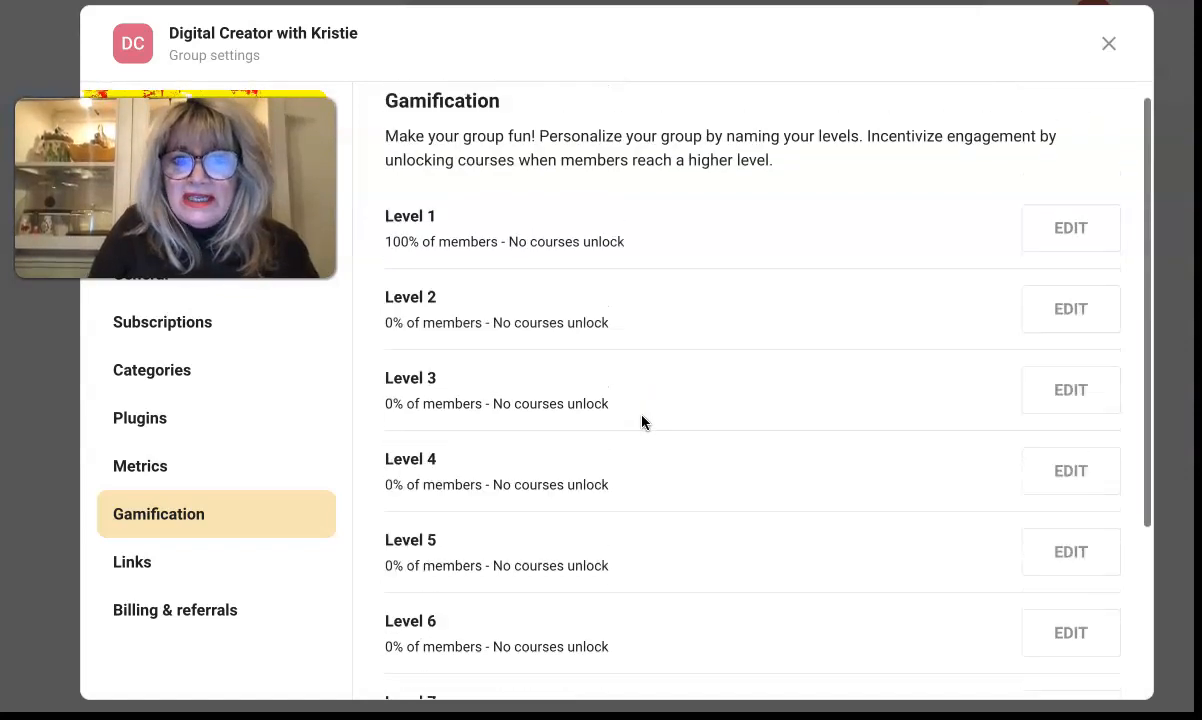
scroll(642, 421, down, 3)
scroll(642, 421, up, 3)
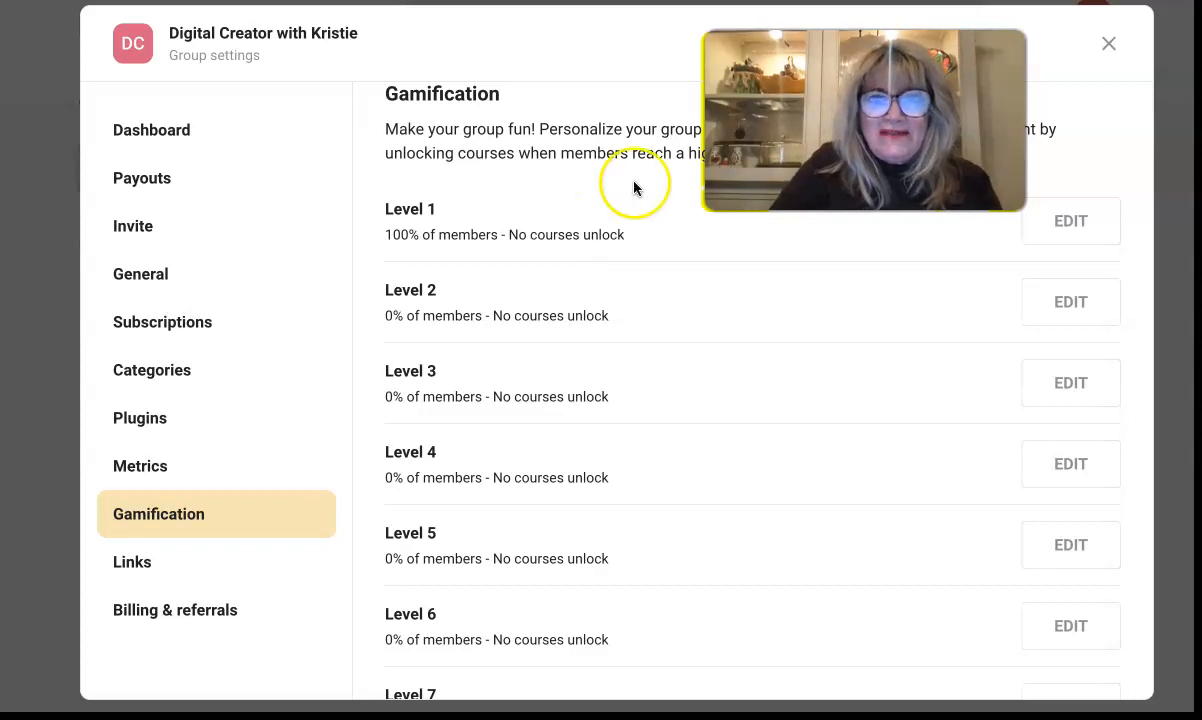
drag(865, 120, 136, 108)
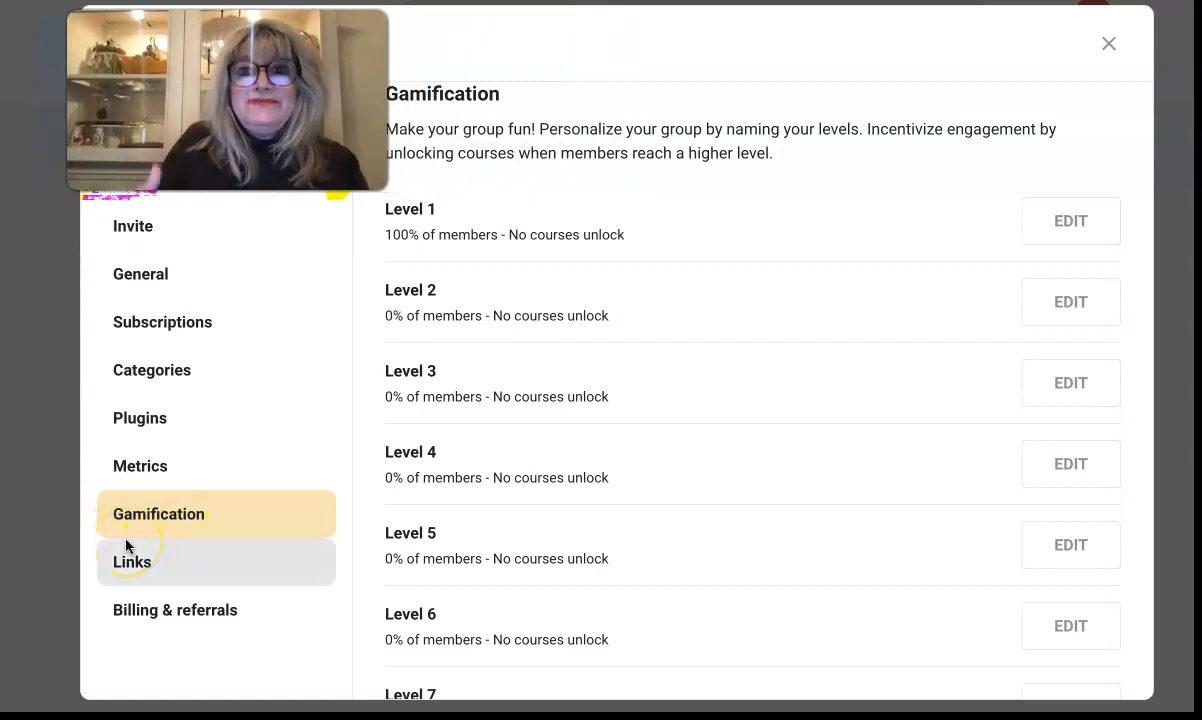
Step: Start a new link in the Links settings with Privacy set to Public
click(128, 569)
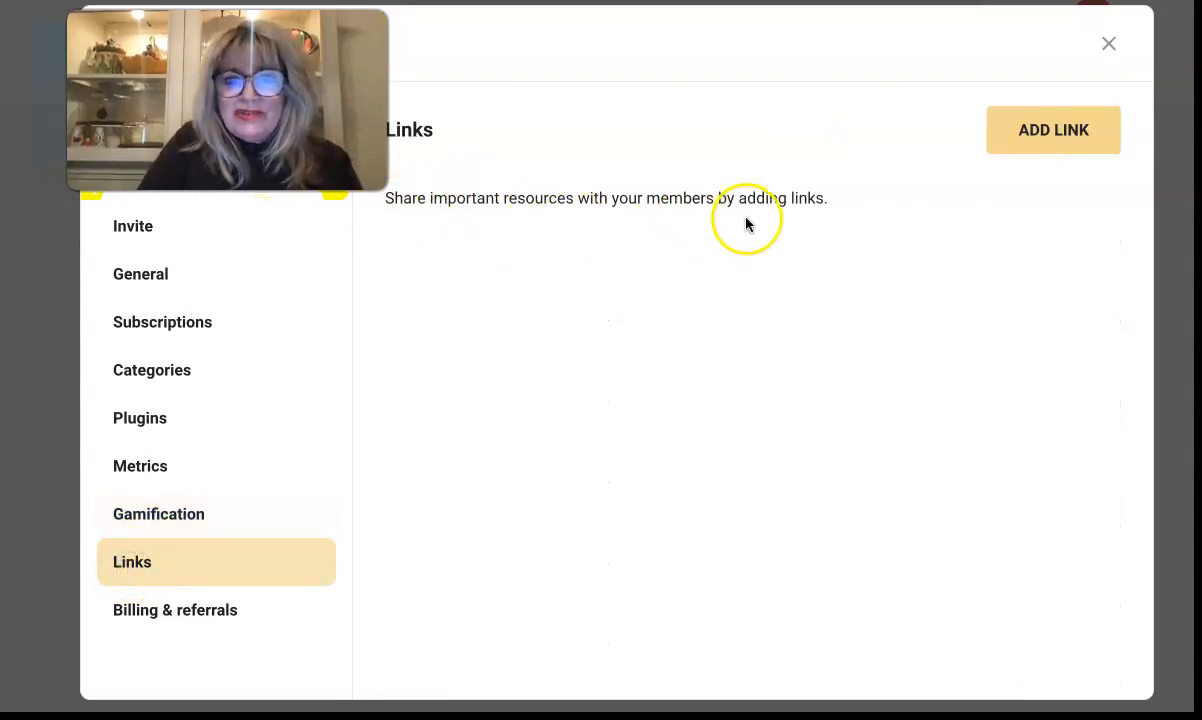
click(1081, 130)
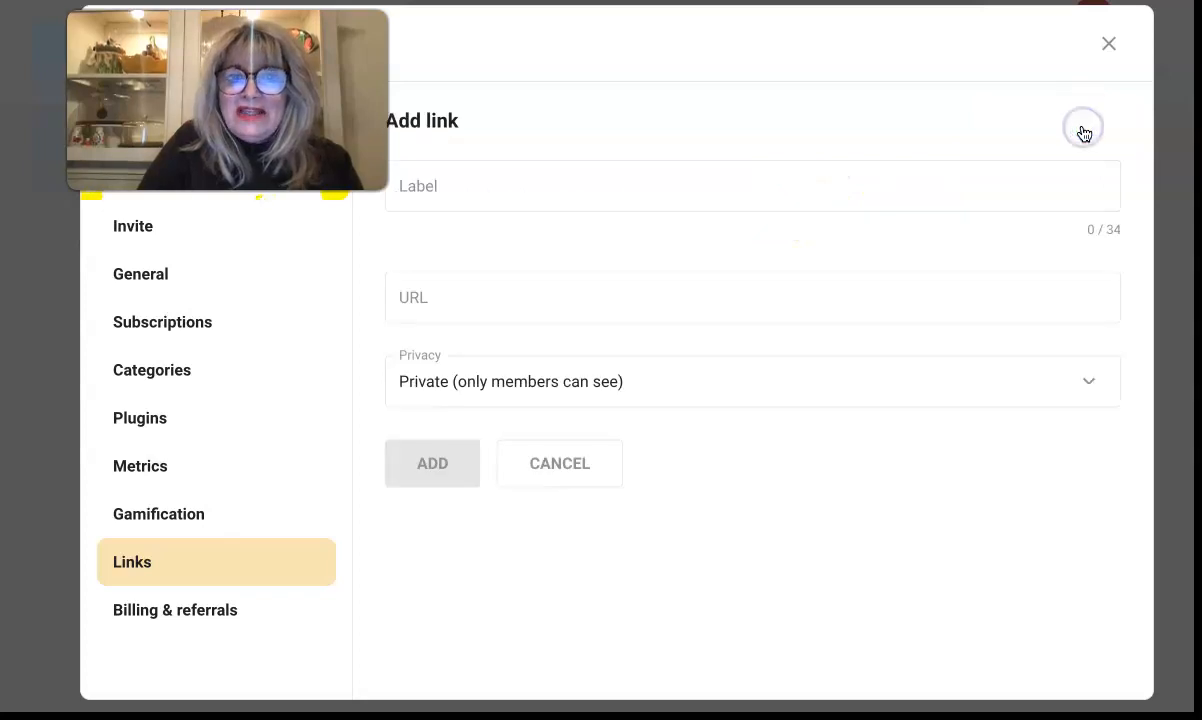
click(469, 191)
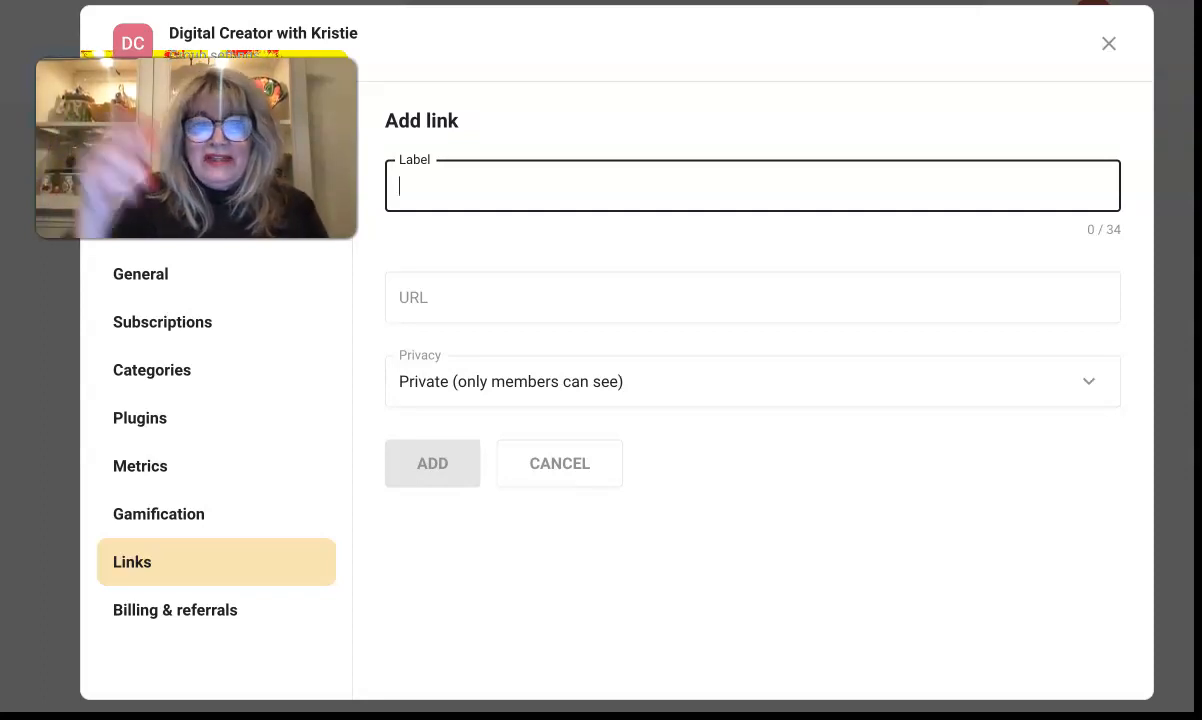
click(740, 395)
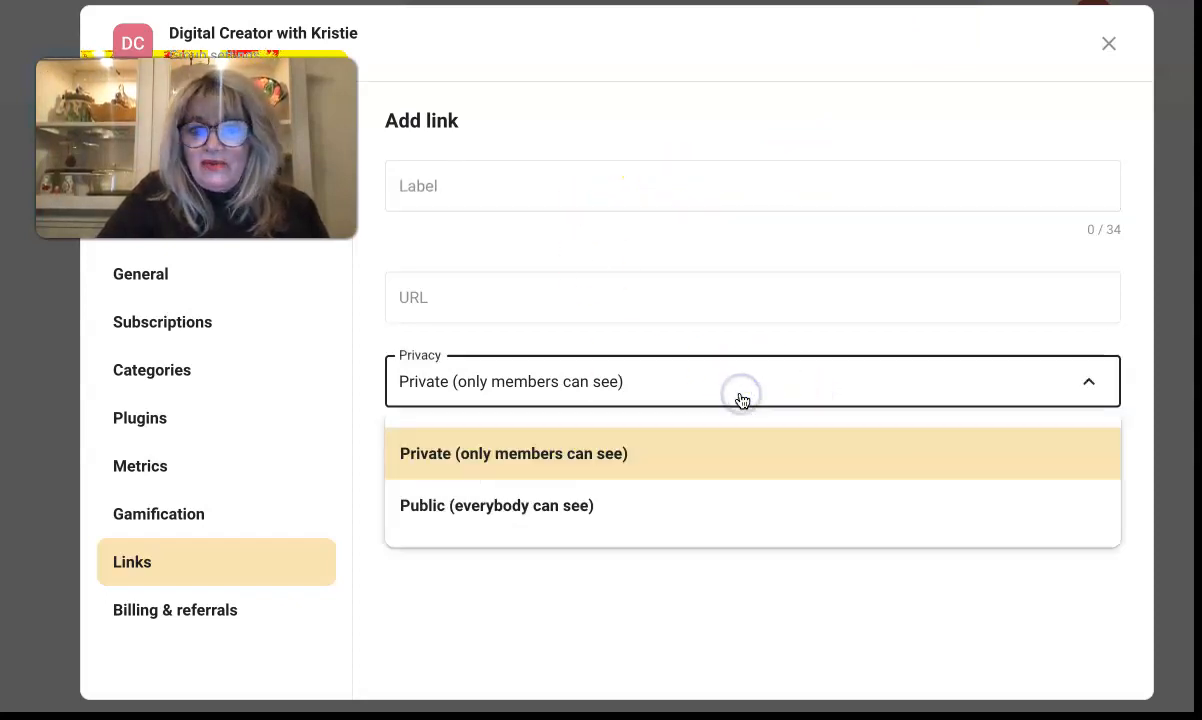
click(450, 506)
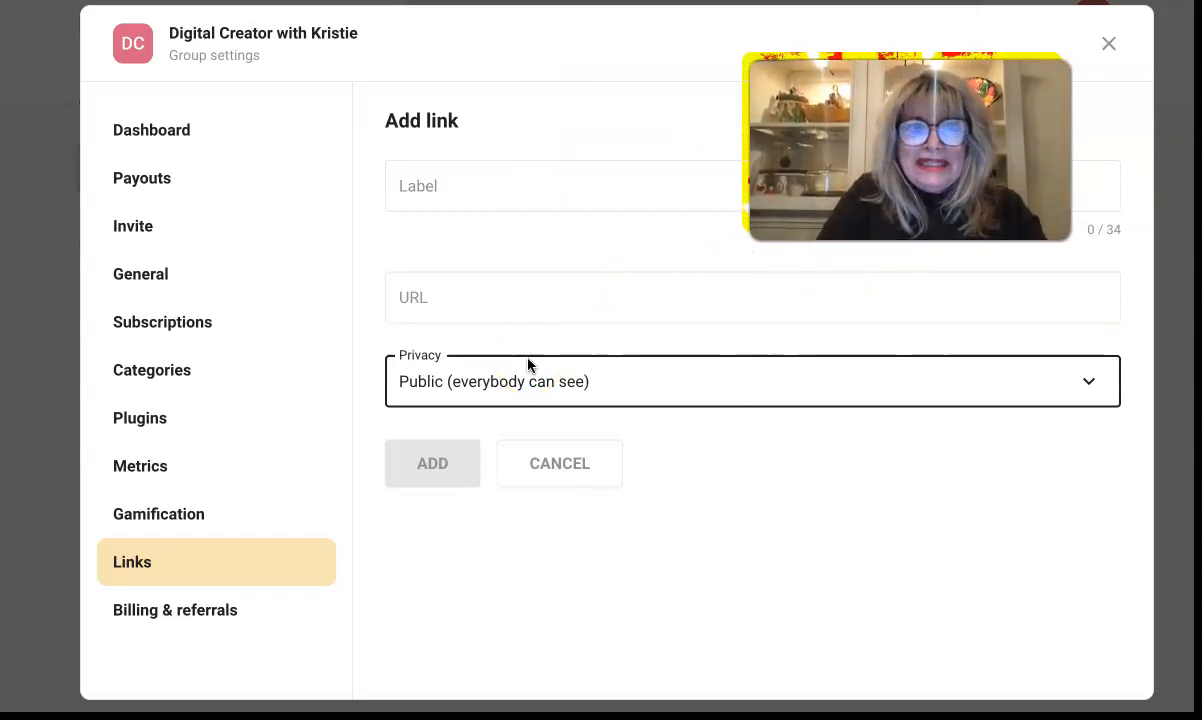
Step: Abandon the unfinished link by going to Billing & referrals without saving
click(440, 311)
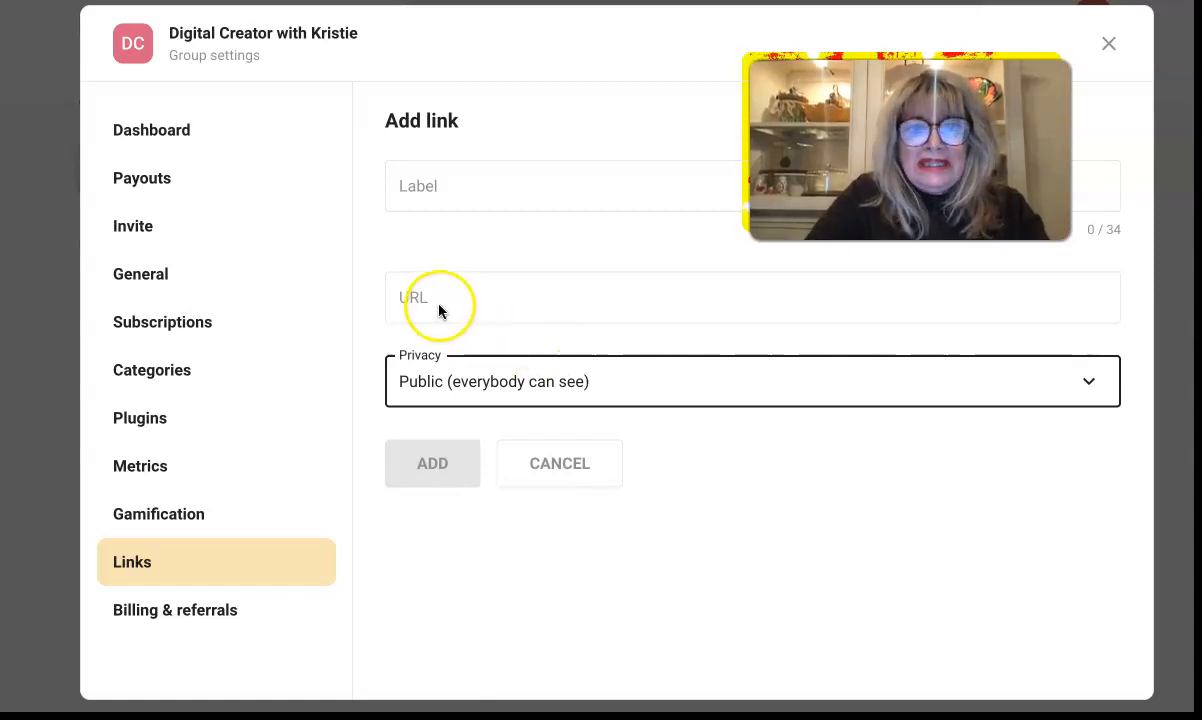
click(175, 618)
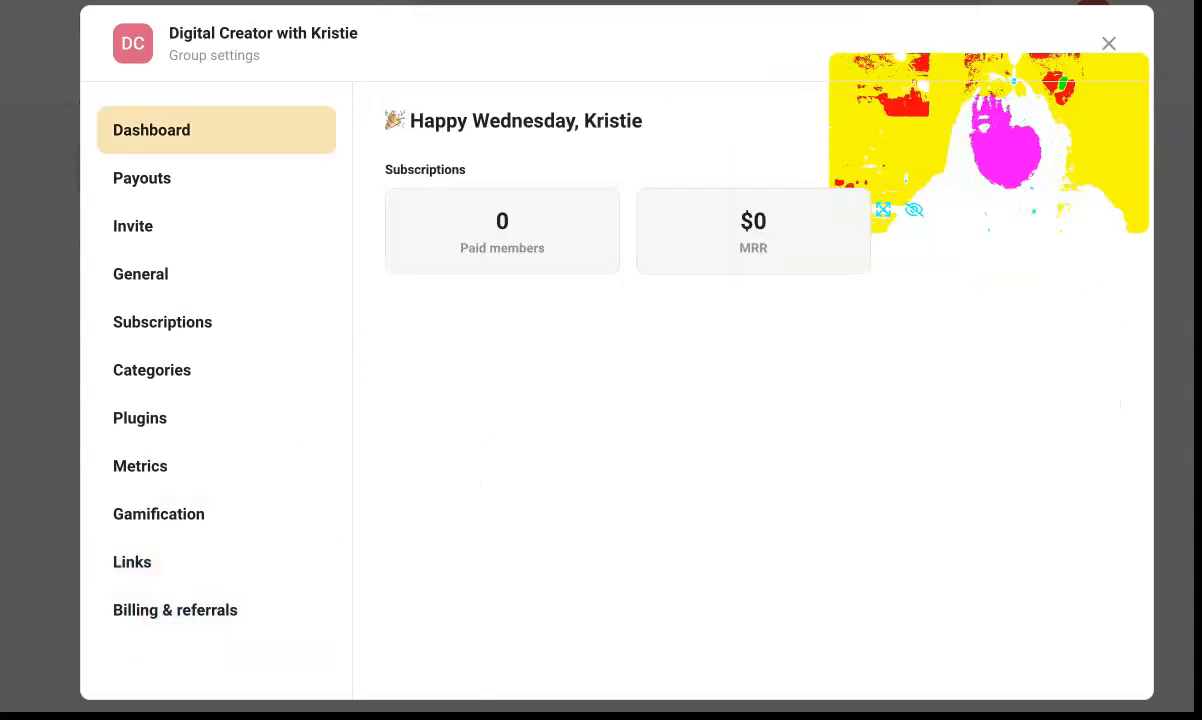
drag(989, 142, 852, 323)
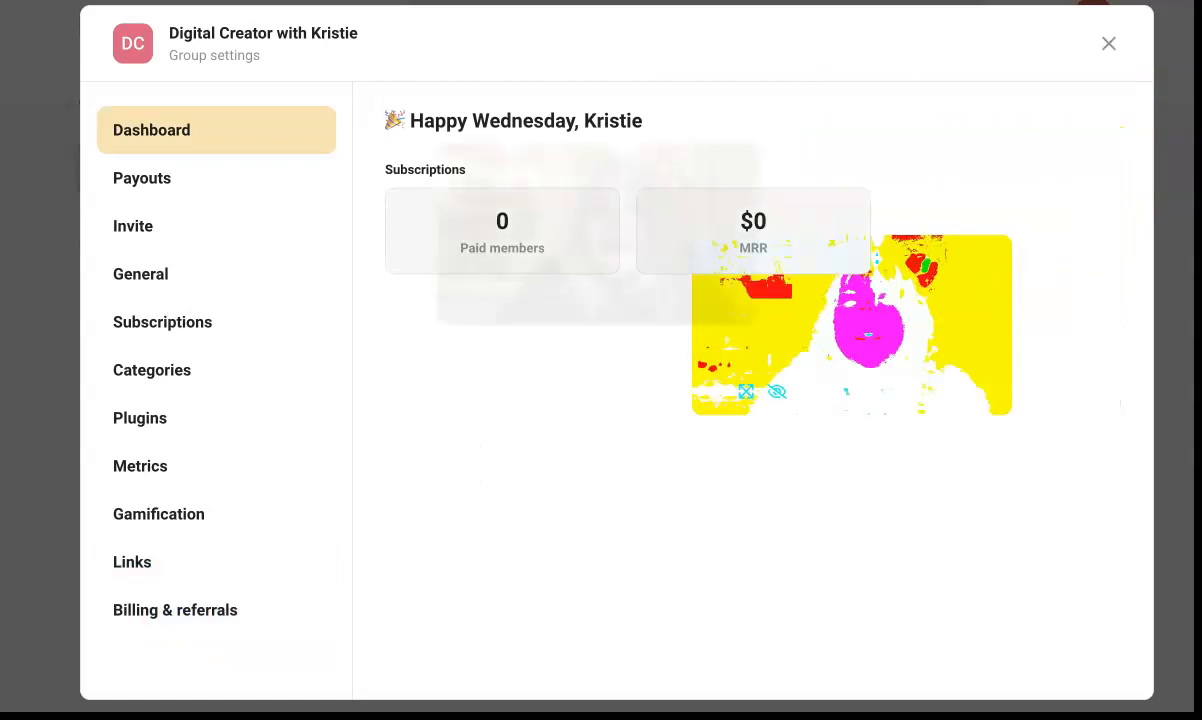
Step: Leave the settings, start a new community post and add a confetti GIF
click(1108, 43)
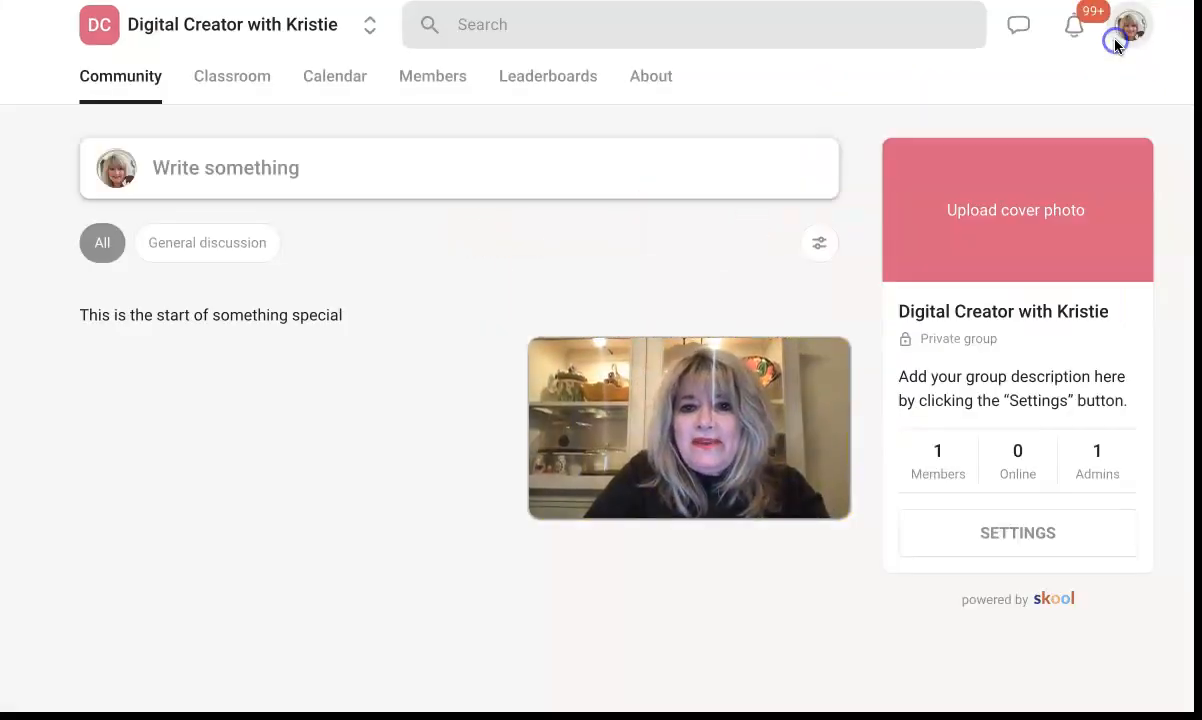
click(1120, 38)
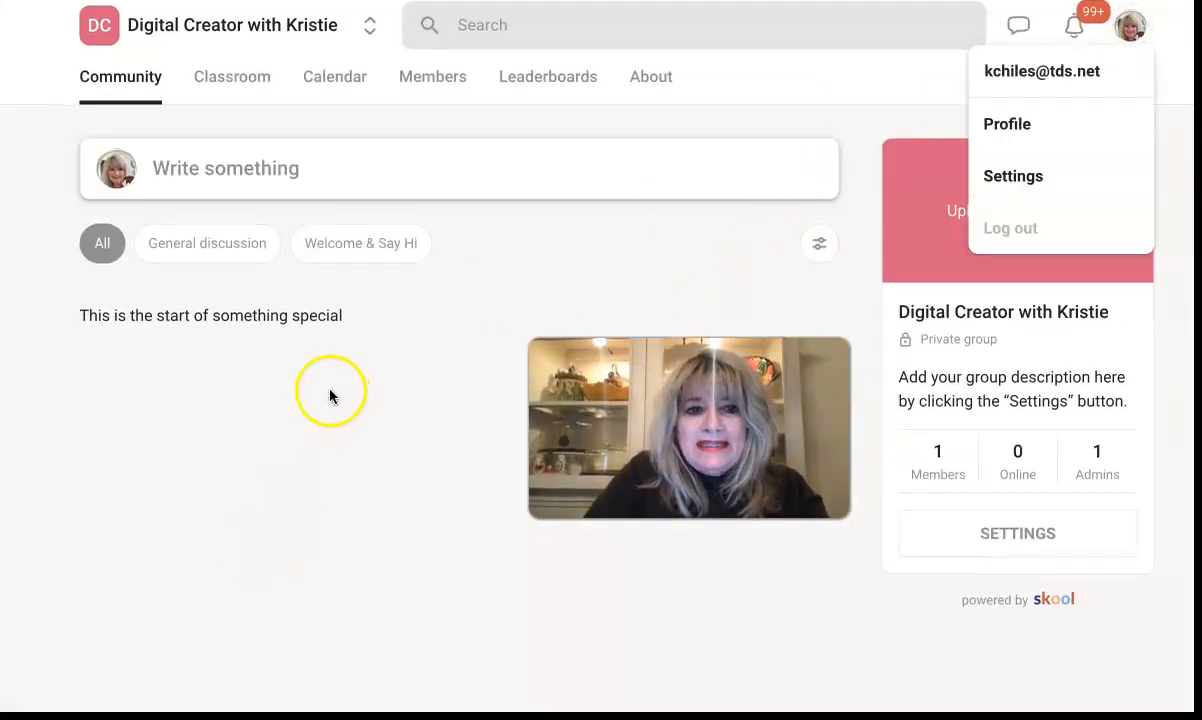
click(214, 172)
click(210, 167)
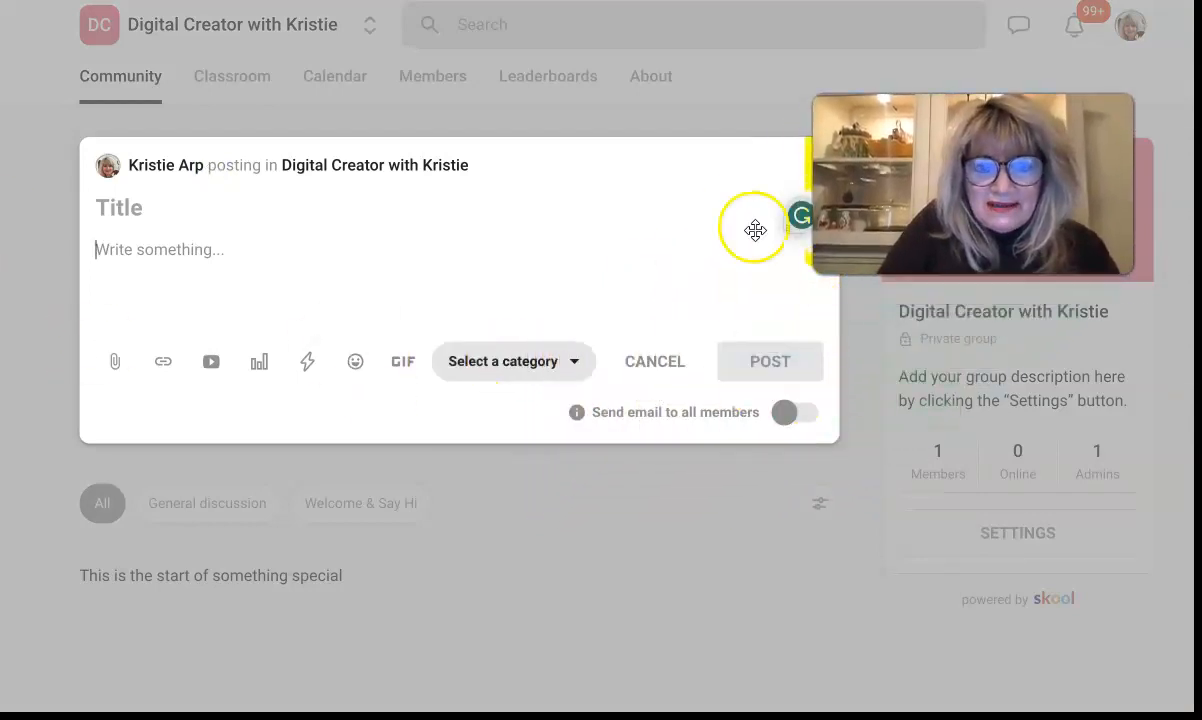
click(403, 361)
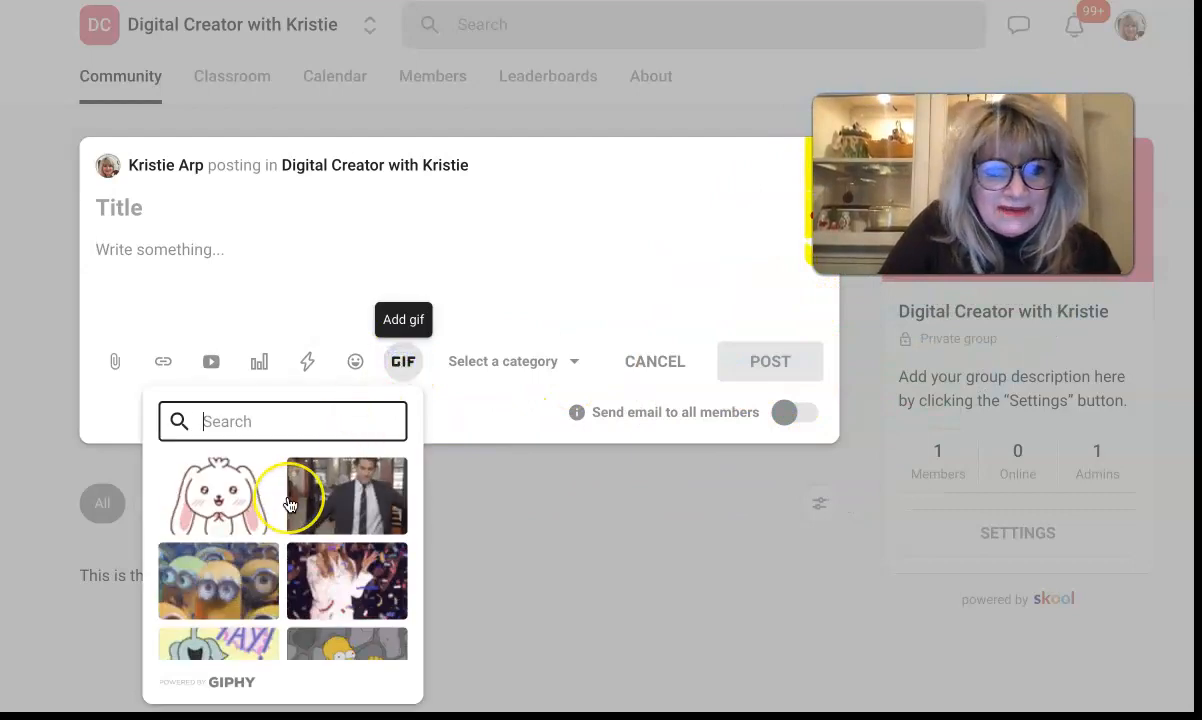
scroll(289, 505, down, 3)
click(352, 482)
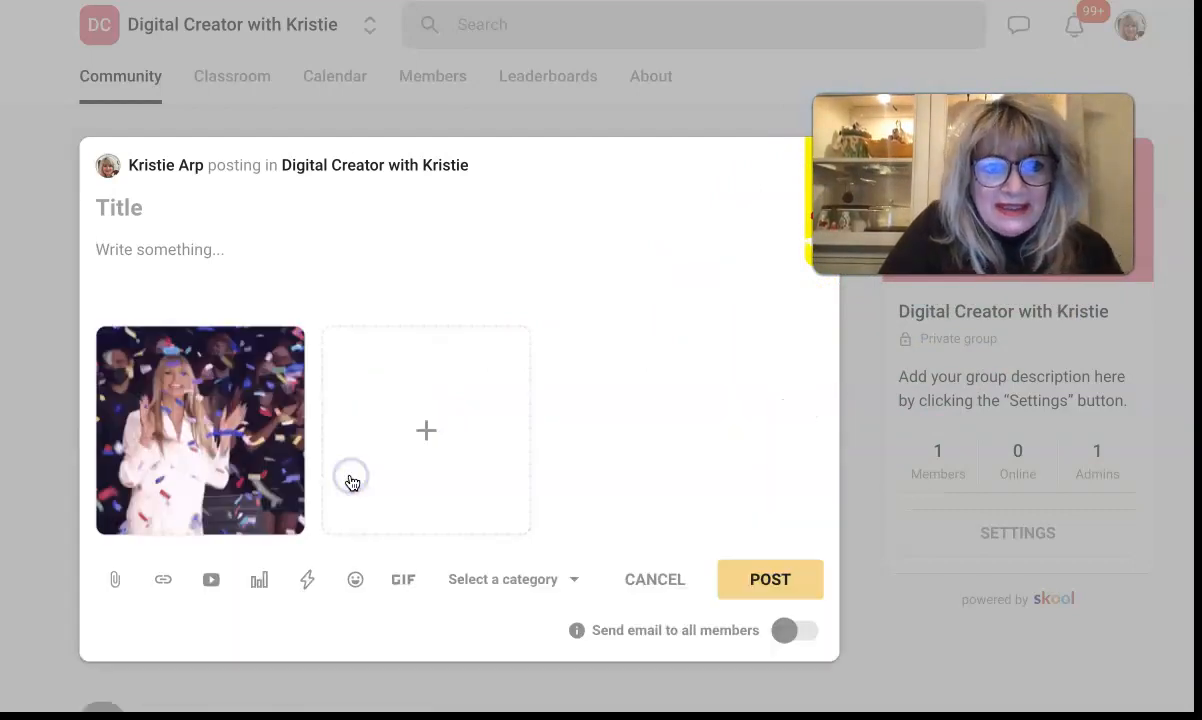
Step: Title the post 'Aren't you awesome!!!' with the body 'We can't wait to welcome you!'
click(162, 221)
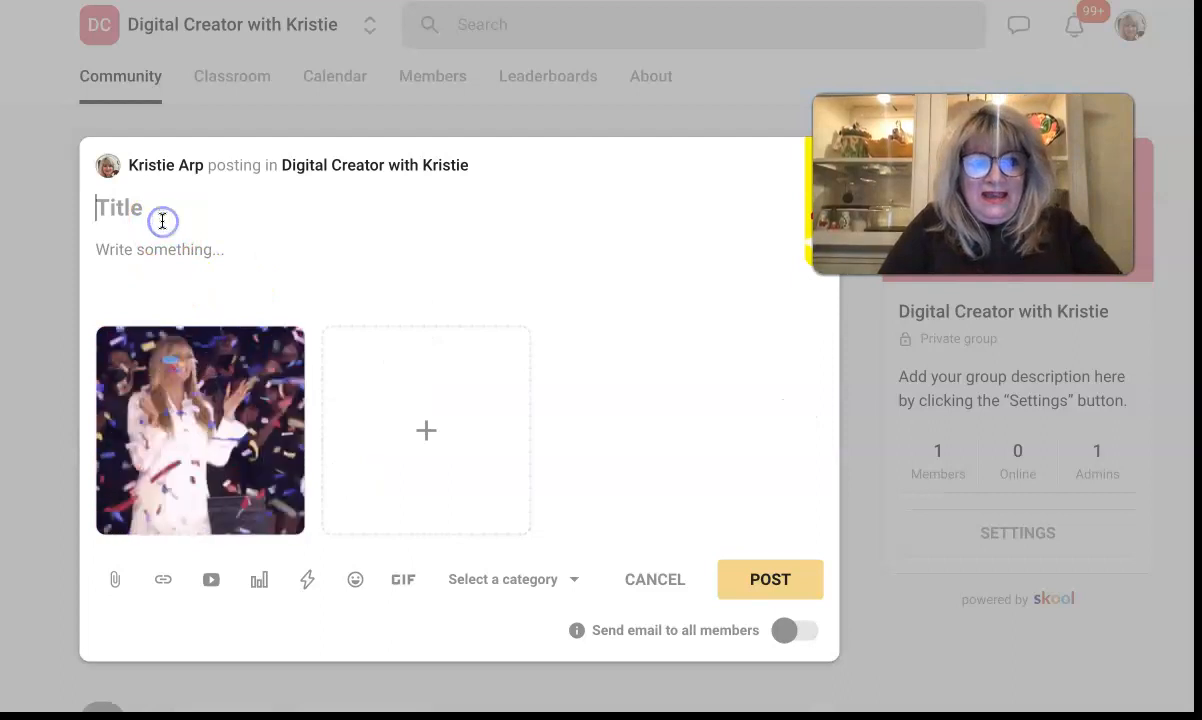
text(Aren't you)
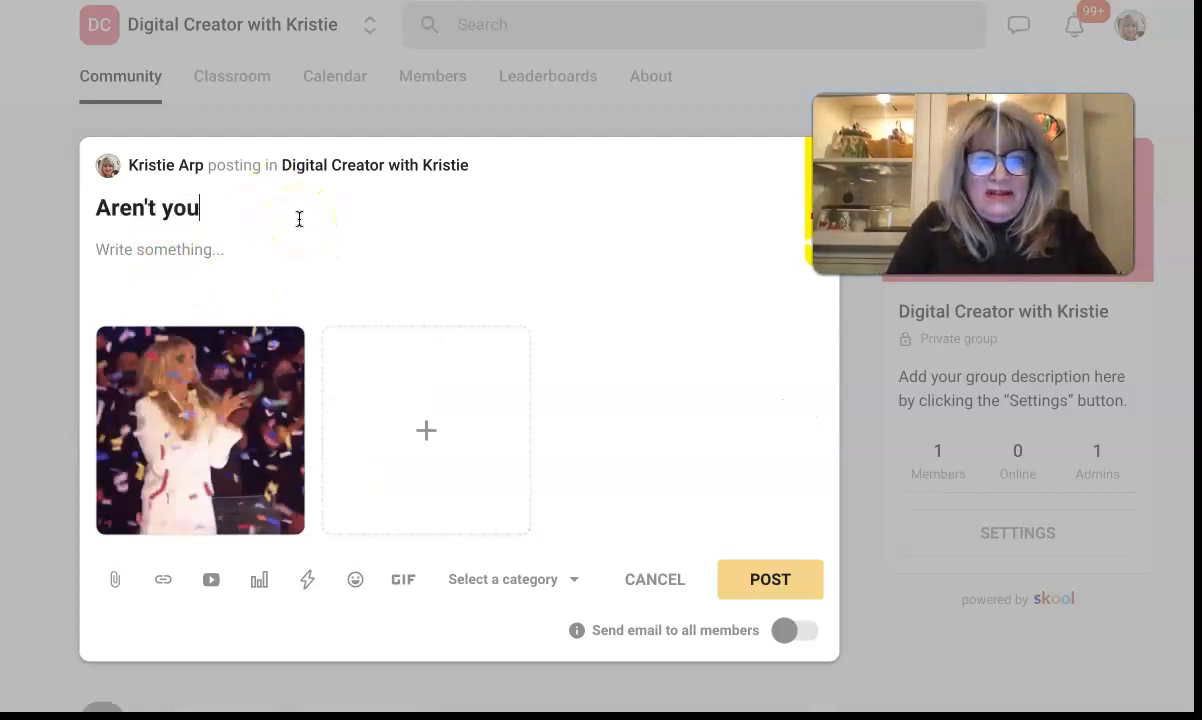
text( awesome!!!)
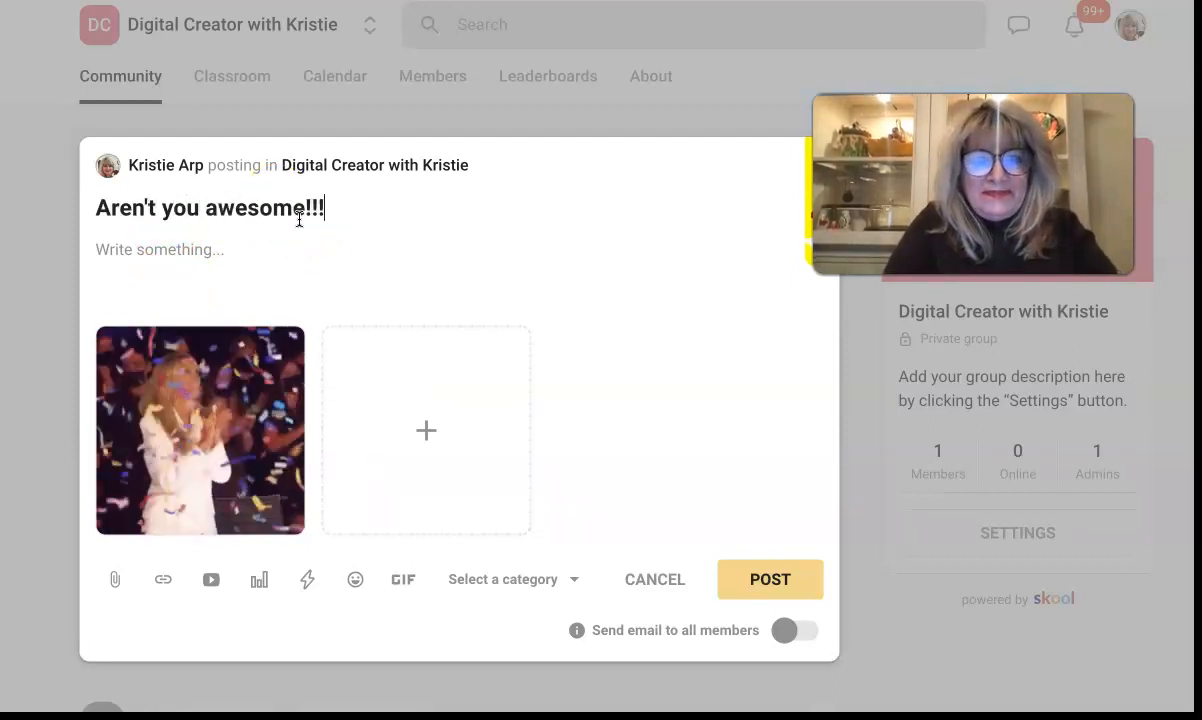
click(225, 245)
text(thank)
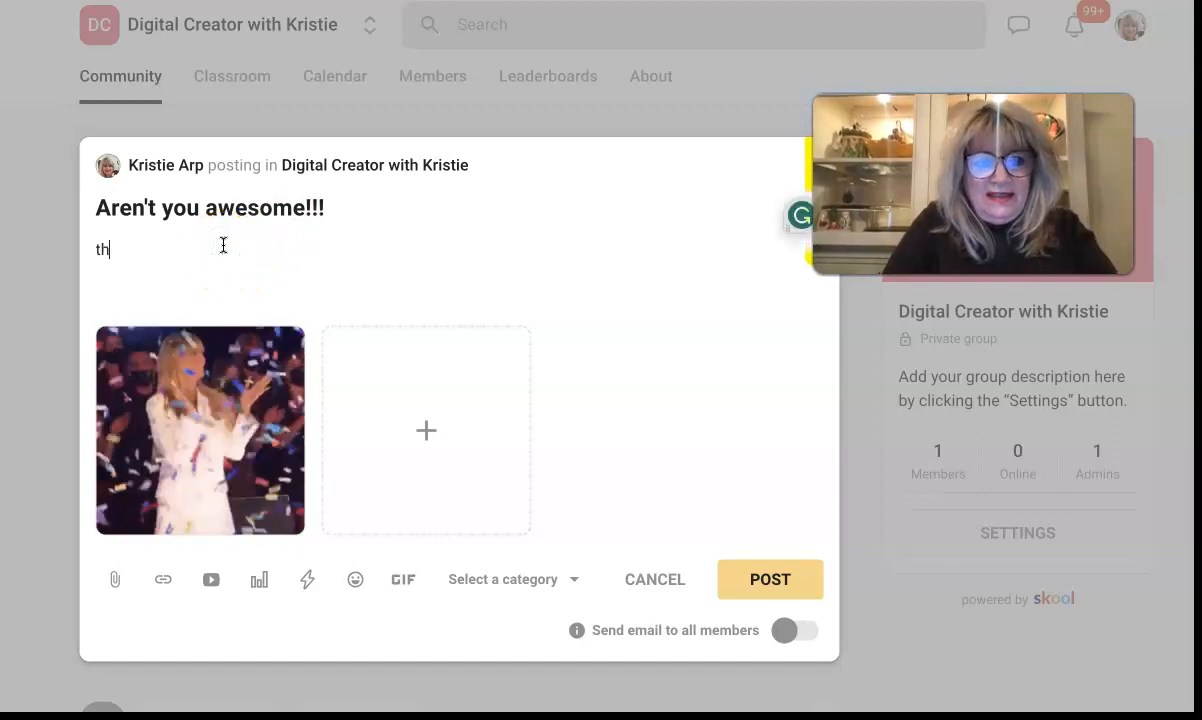
key(BackSpace)
key(BackSpace)
key(BackSpace)
key(BackSpace)
key(BackSpace)
key(BackSpace)
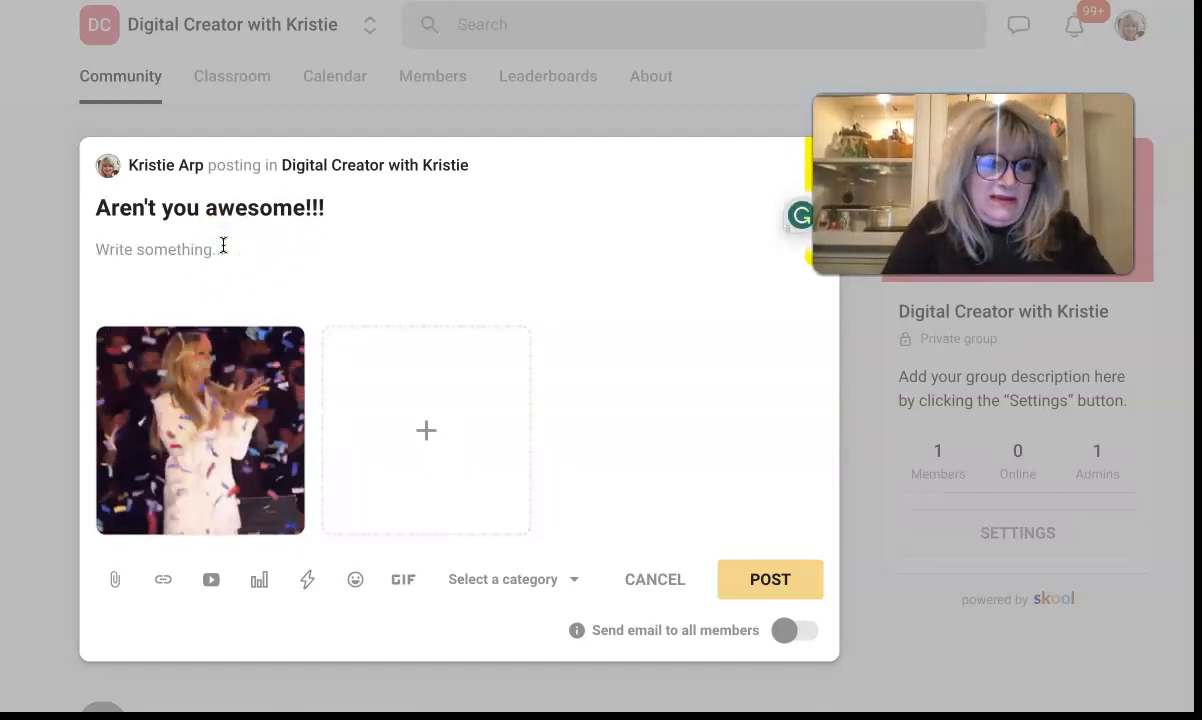
text(We can't wait to welcome you)
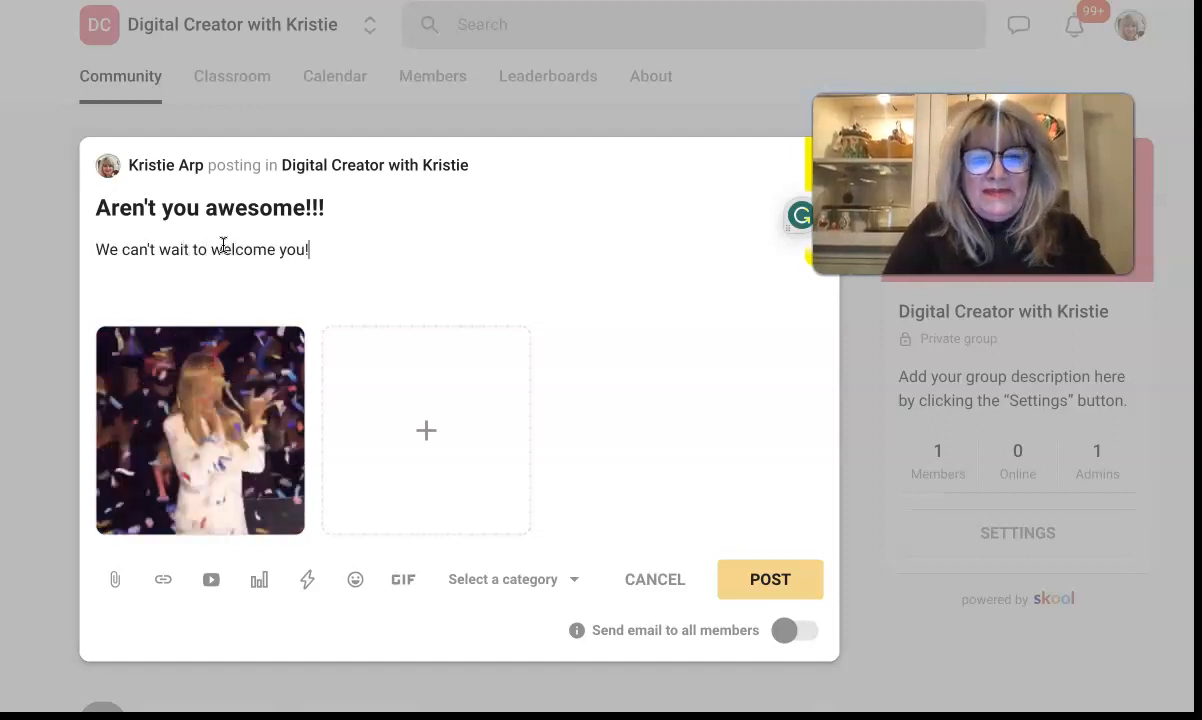
text(!)
Step: File the post under Welcome & Say Hi and publish it
click(800, 586)
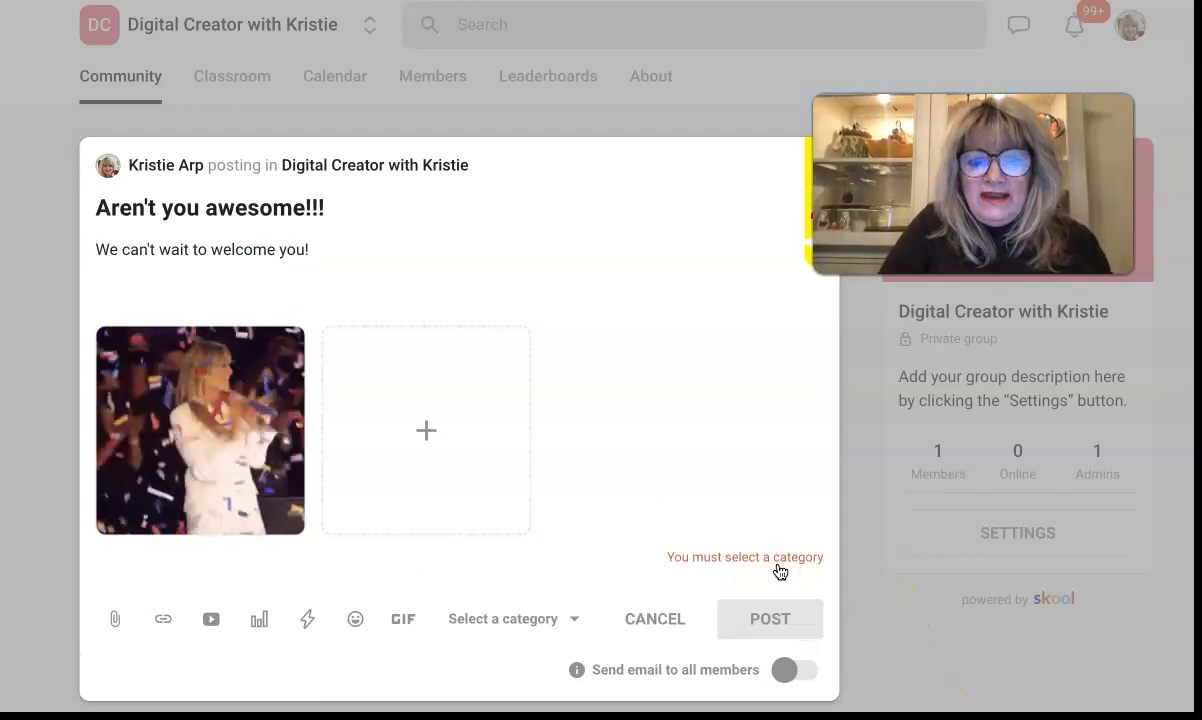
click(537, 620)
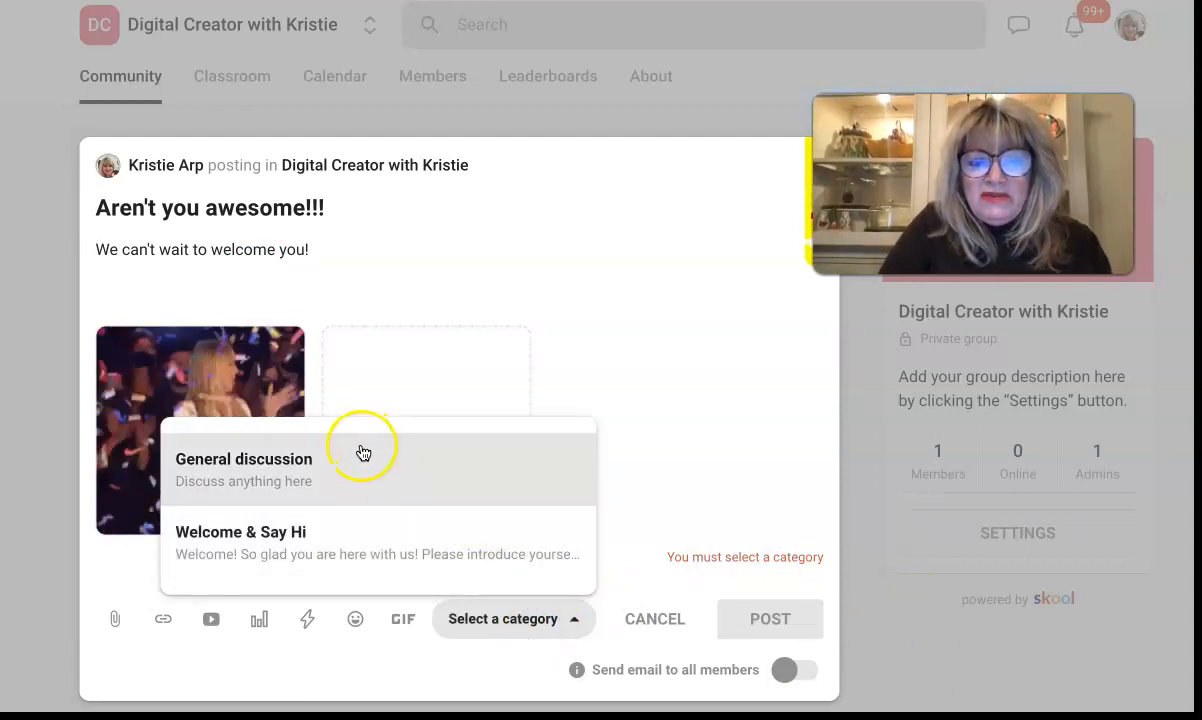
click(312, 535)
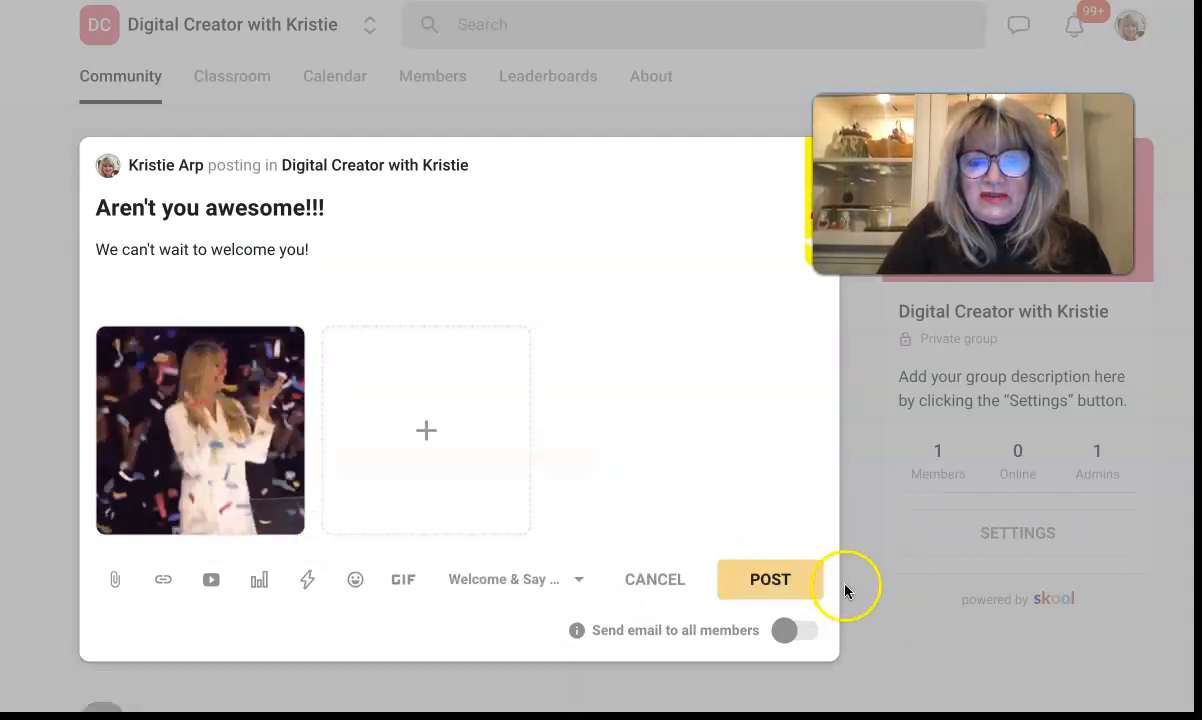
click(781, 578)
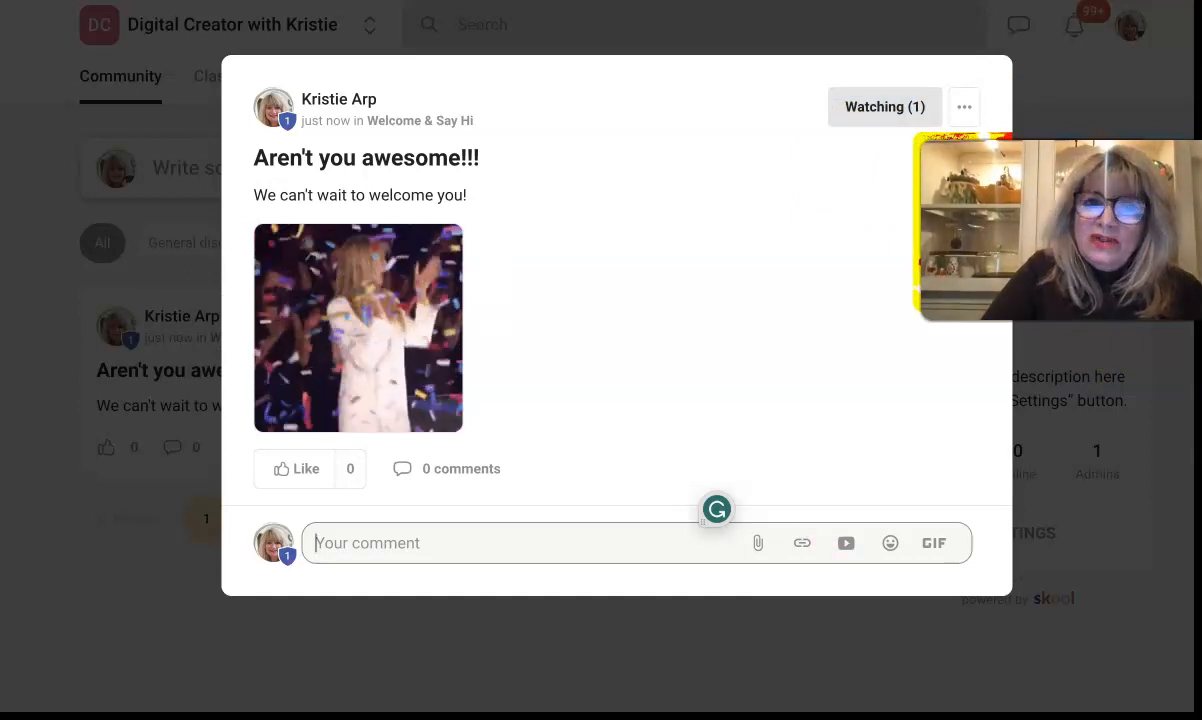
Step: Close the published 'Aren't you awesome!!!' post to return to the Community feed
click(755, 47)
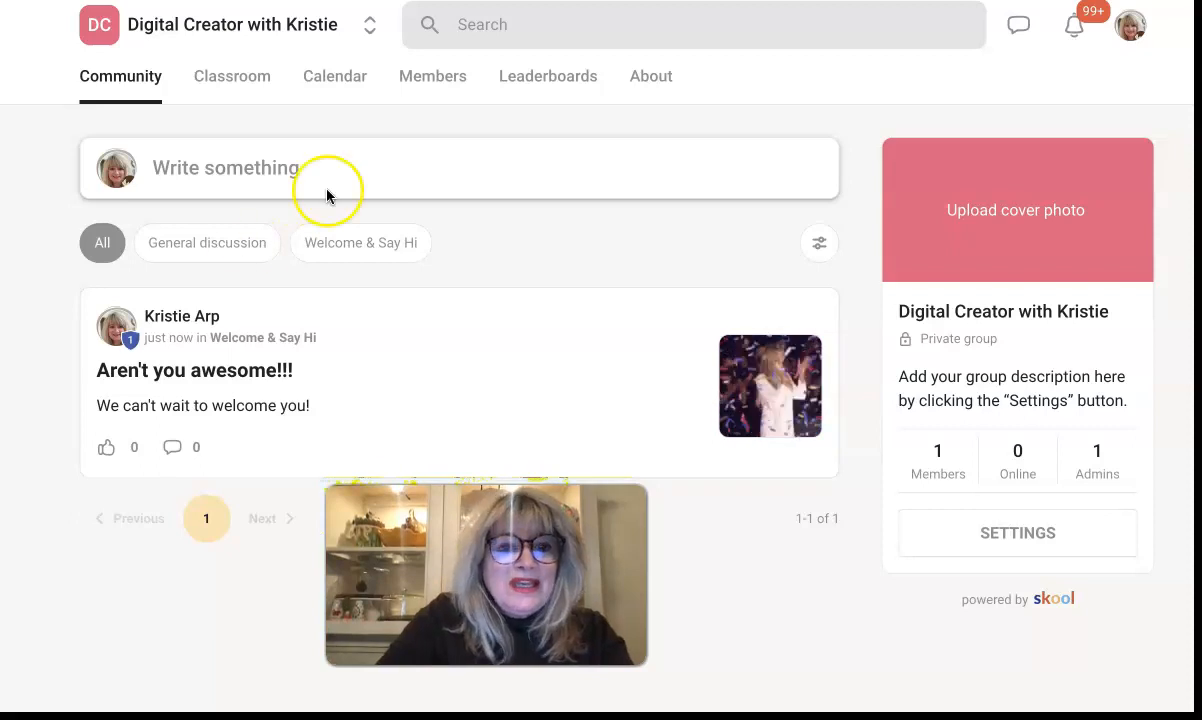
Step: Go through Classroom to the Calendar and browse the empty January 2024 month grid
click(248, 82)
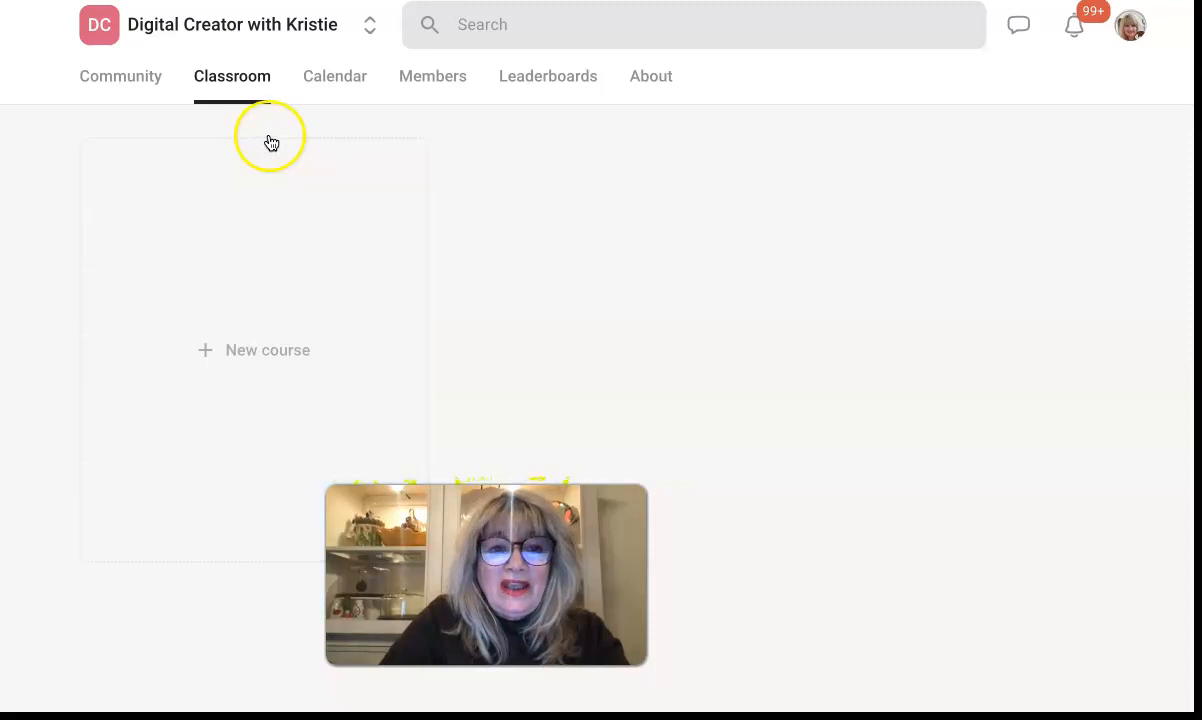
click(334, 79)
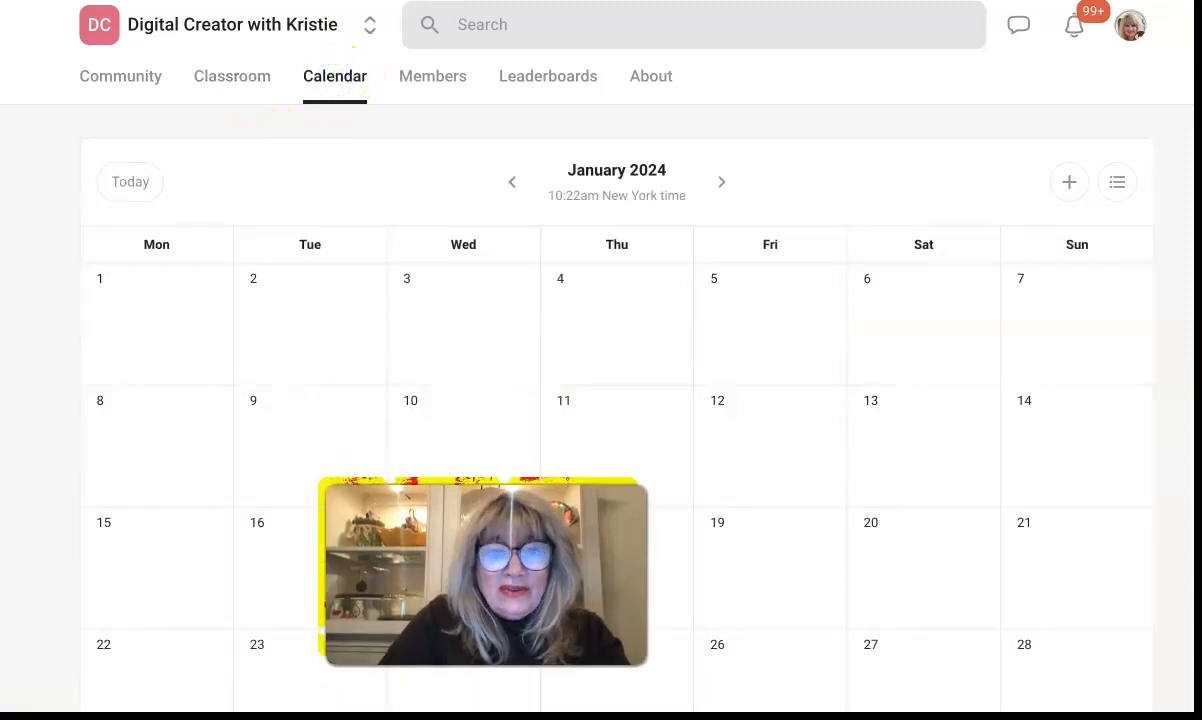
click(416, 344)
click(419, 341)
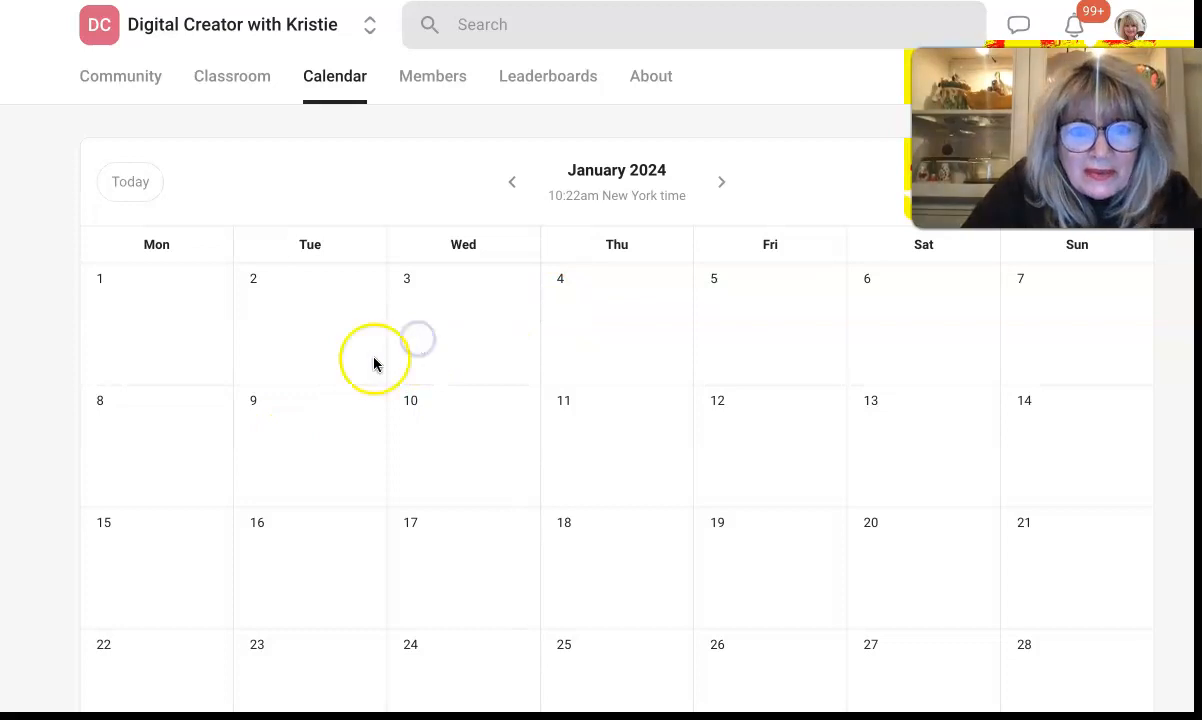
scroll(370, 365, down, 3)
click(420, 545)
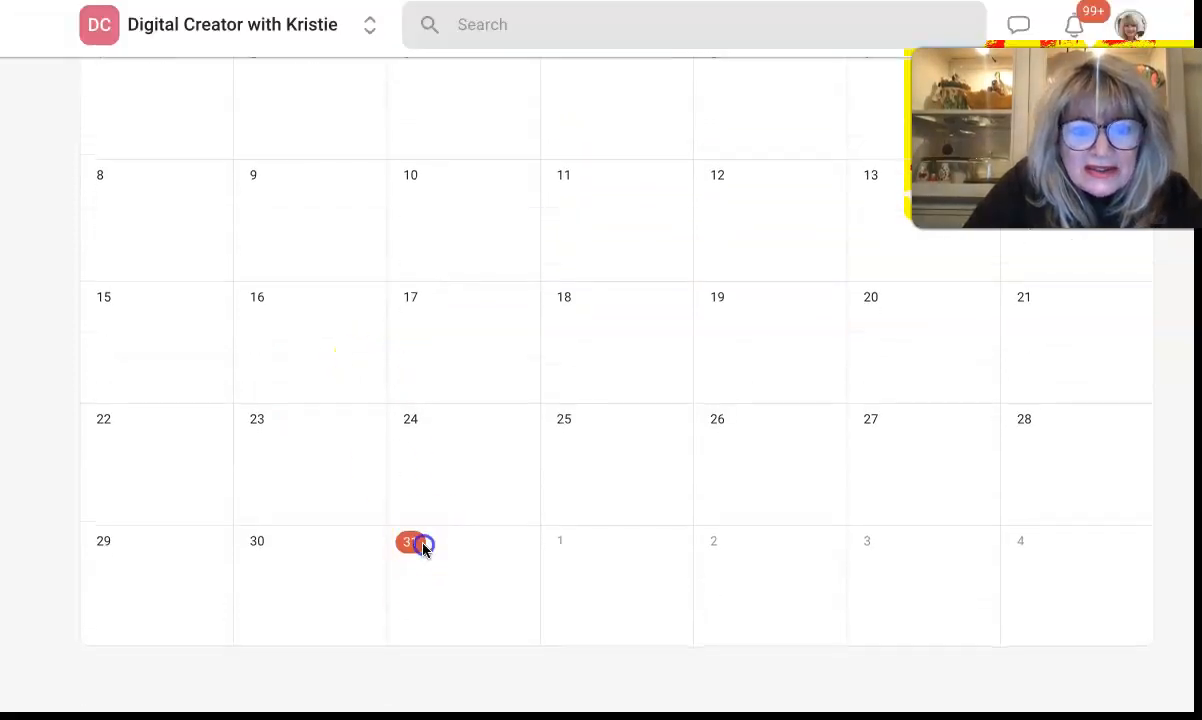
click(397, 557)
click(400, 579)
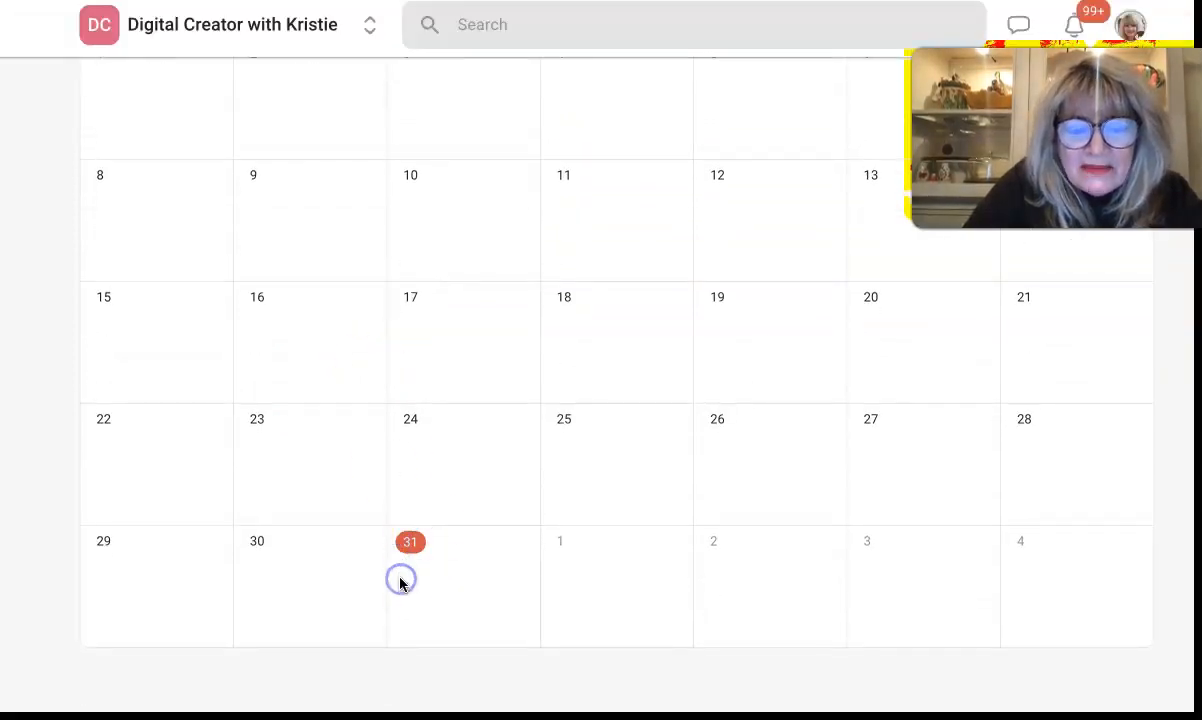
scroll(400, 580, up, 3)
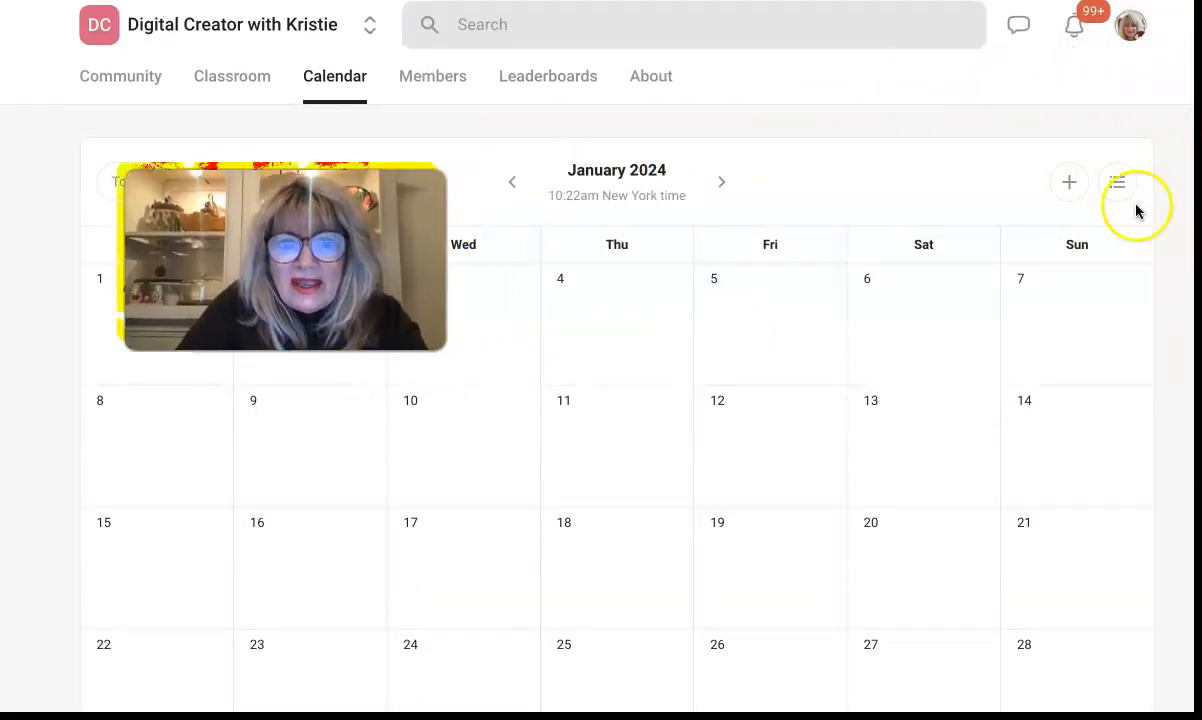
Step: Start a new calendar event titled 'Opening Day'
click(1070, 182)
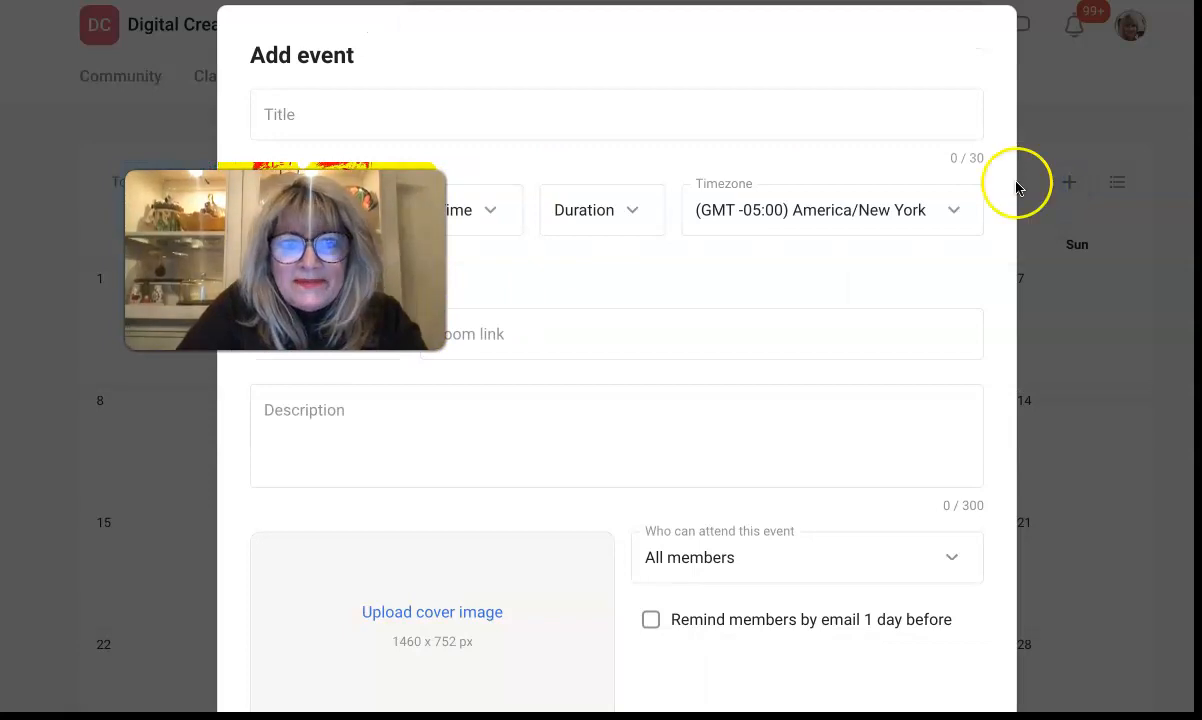
click(315, 137)
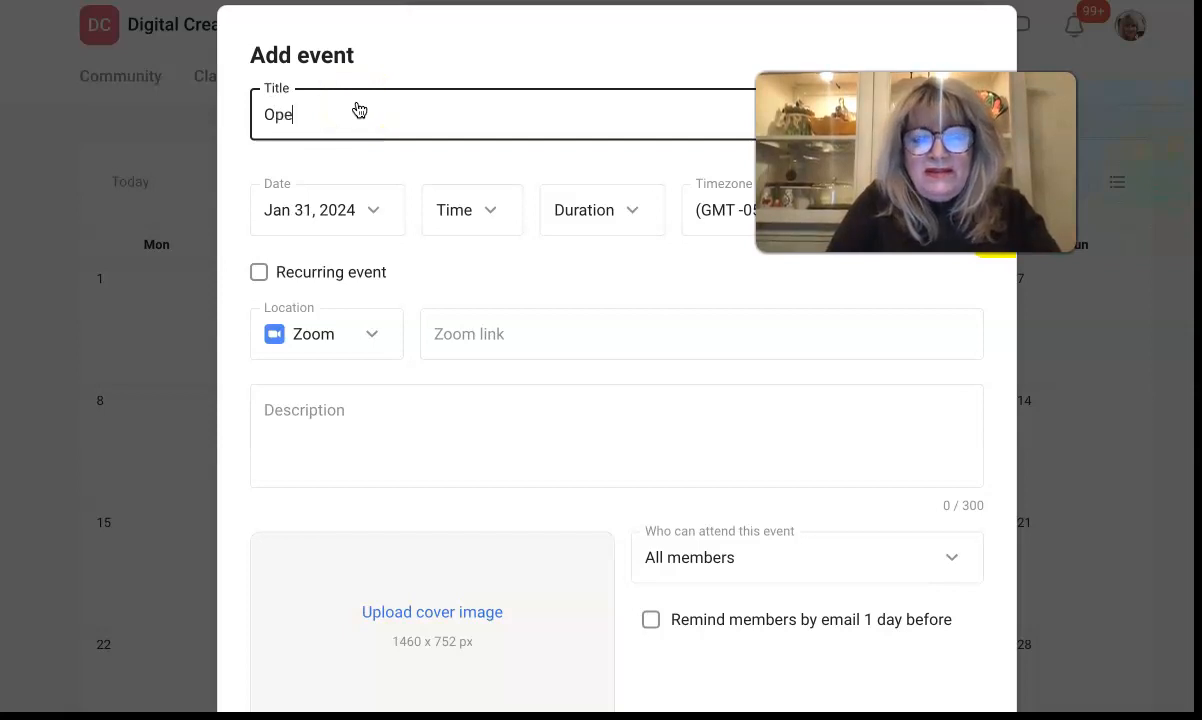
text(Opening Day)
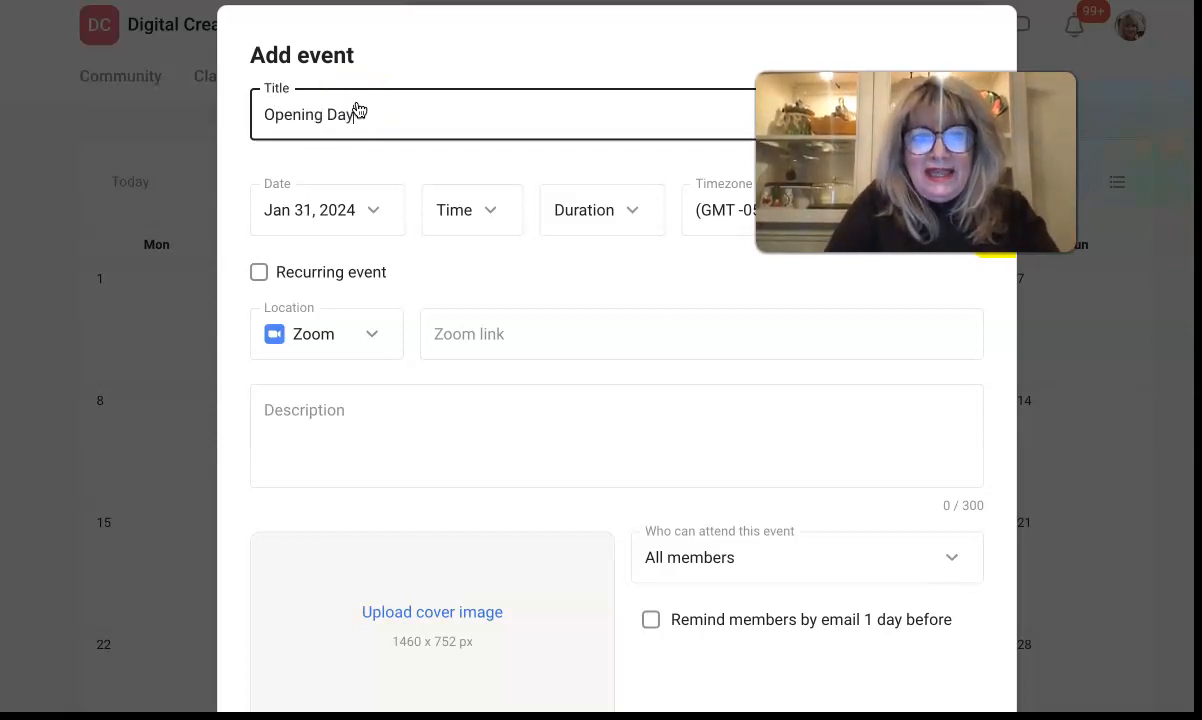
scroll(468, 290, down, 3)
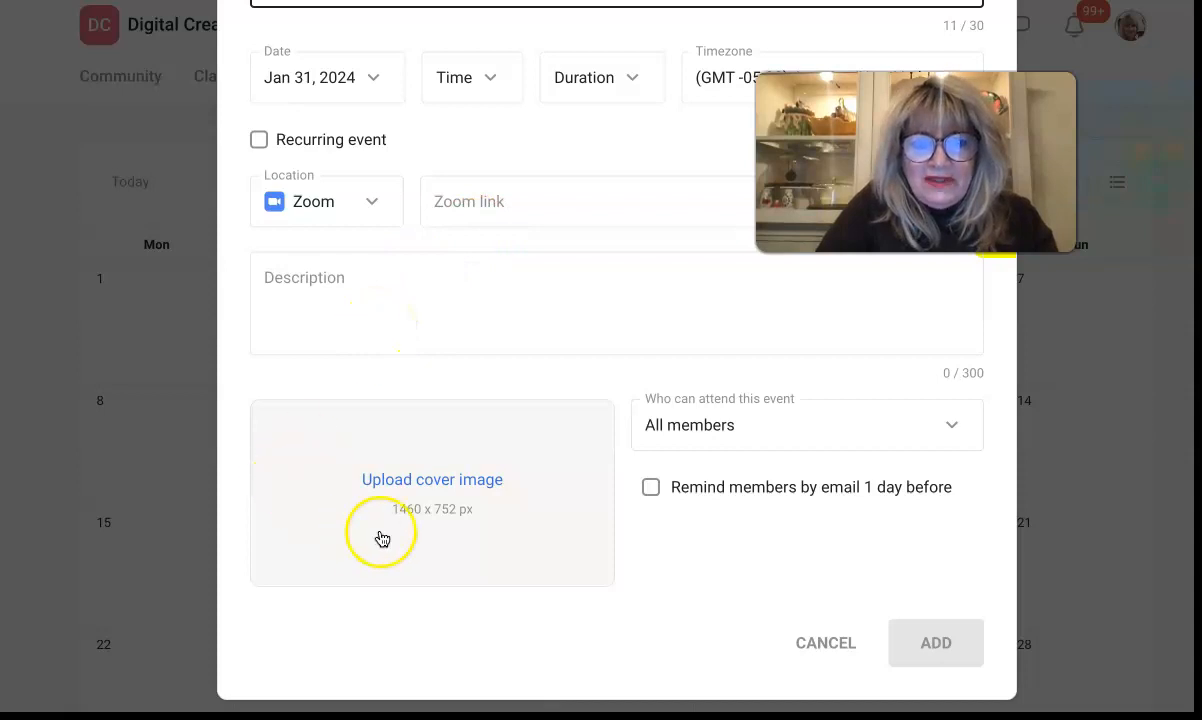
Step: Set the printable-ideas pin image as the event cover, repositioned within the crop
click(477, 487)
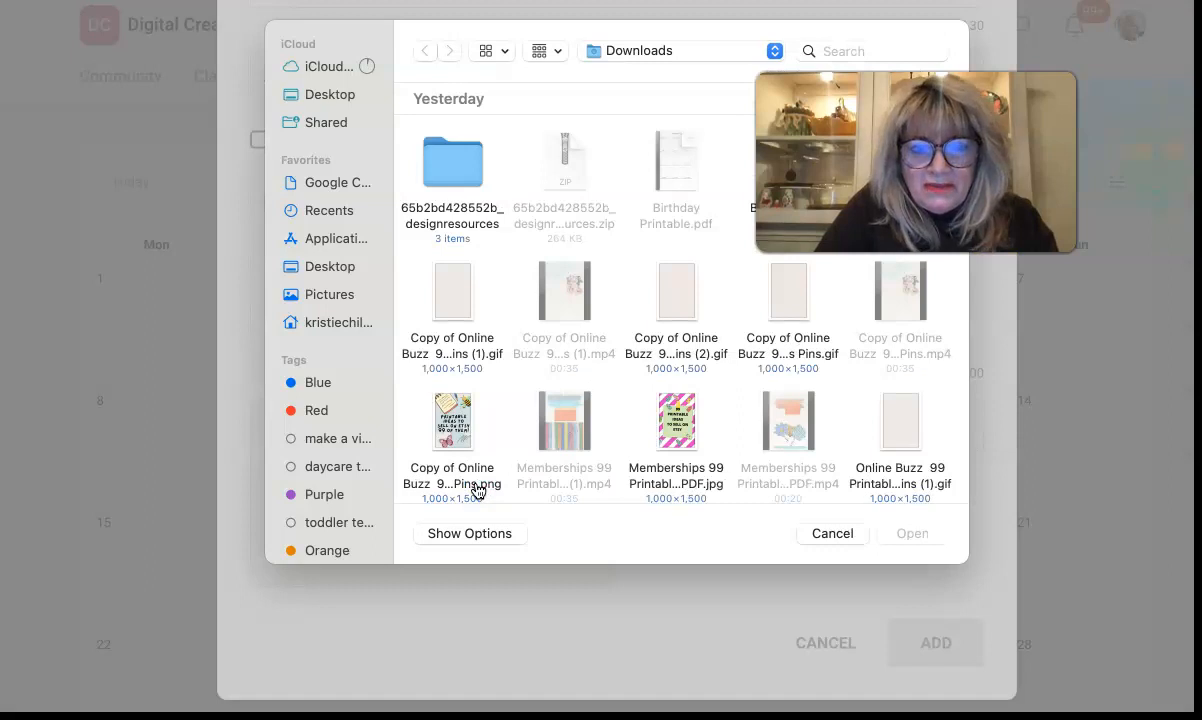
double_click(457, 426)
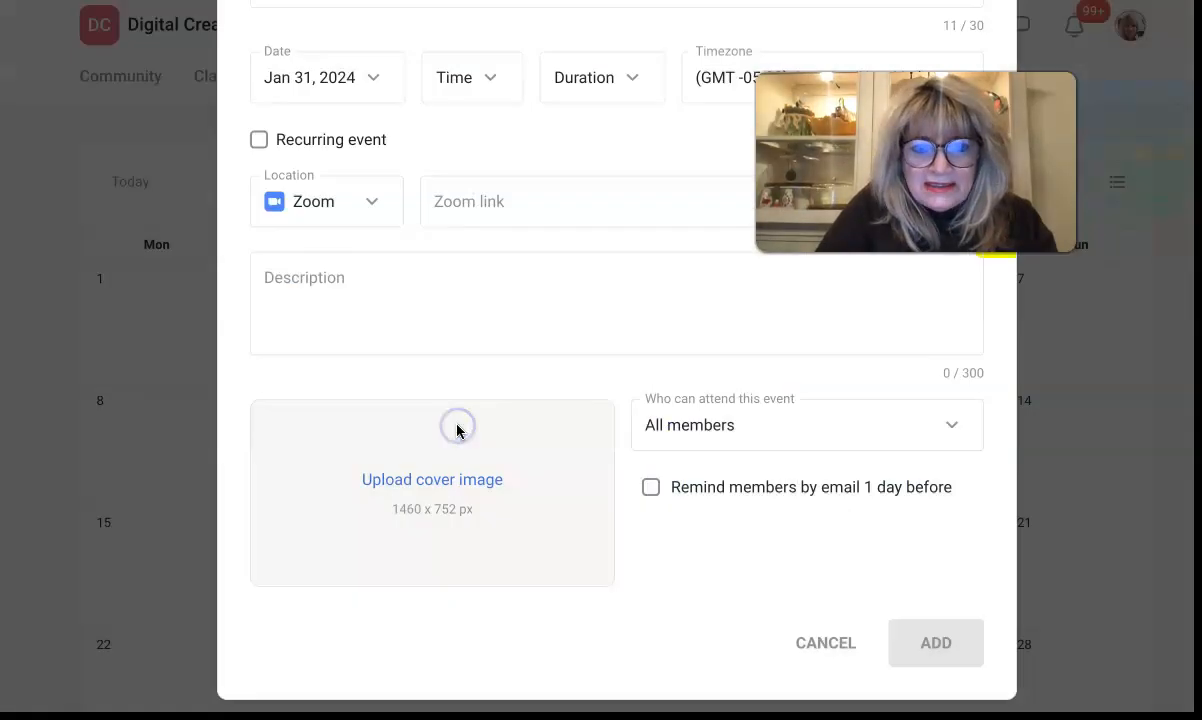
drag(612, 311, 650, 430)
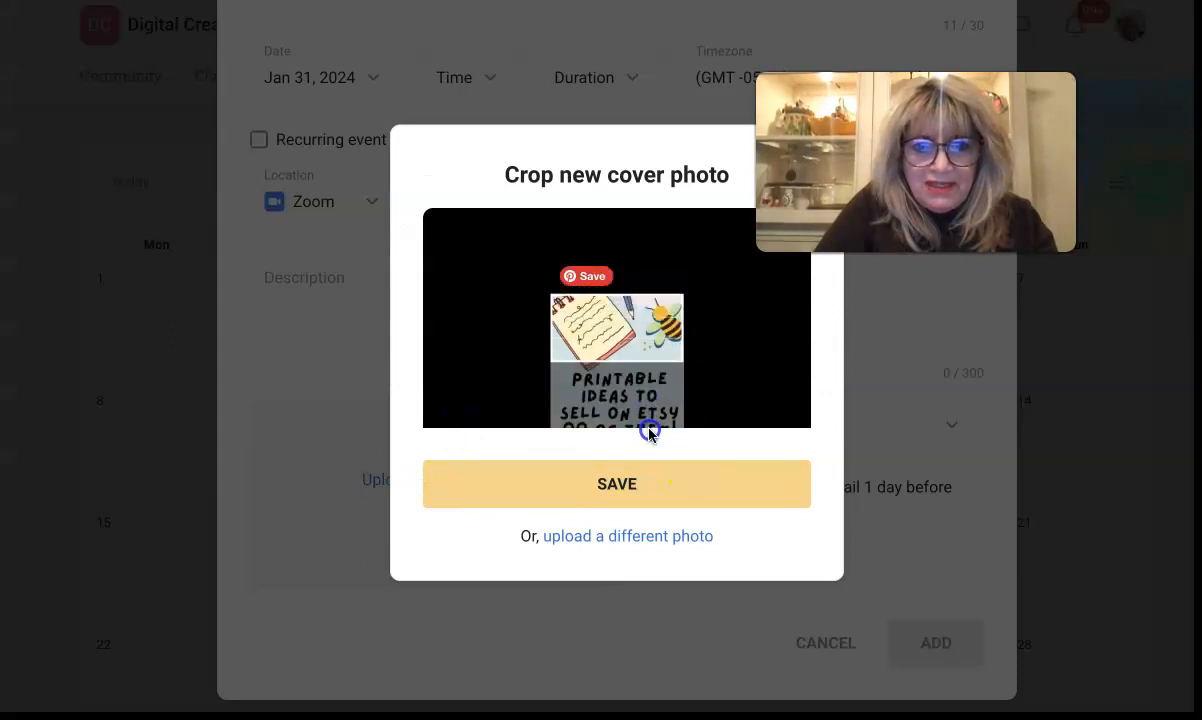
click(623, 500)
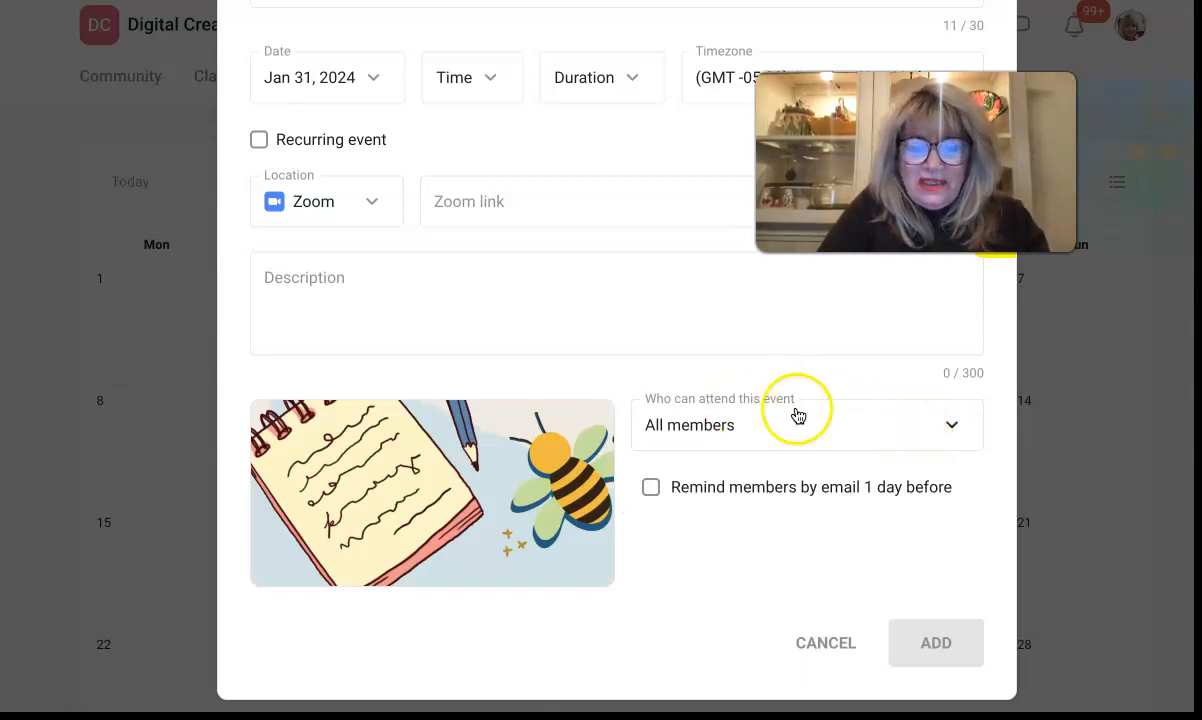
Step: Keep the event open to All members
click(925, 435)
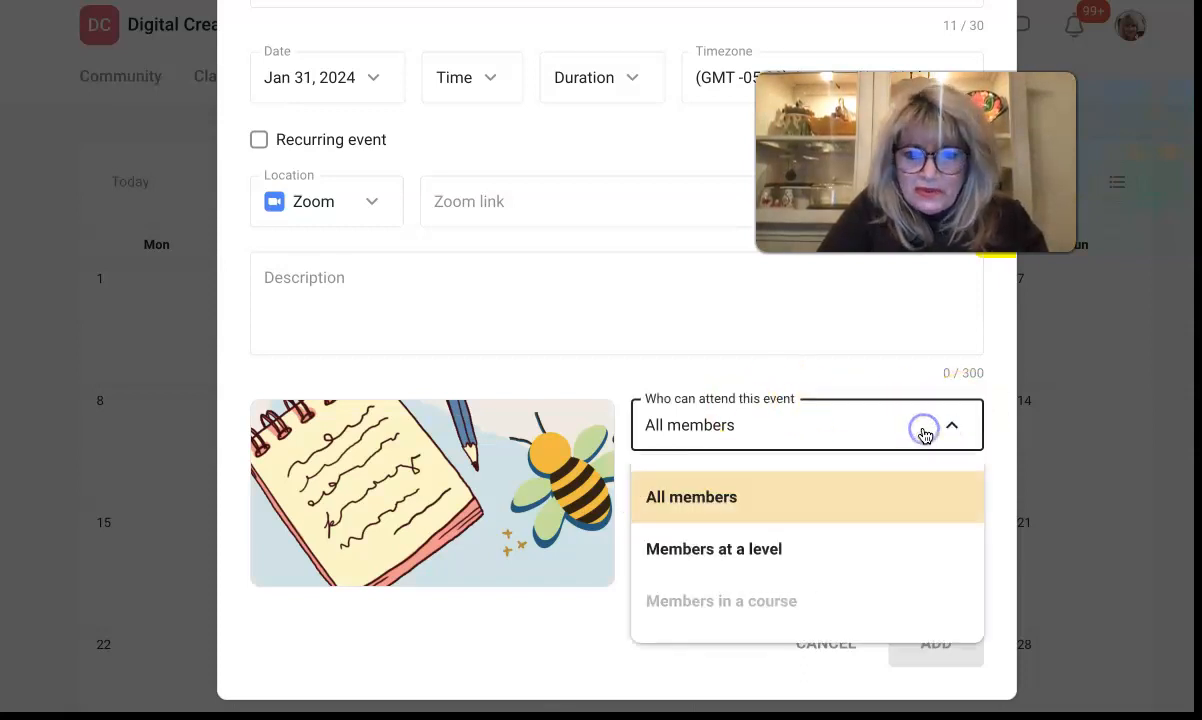
click(828, 346)
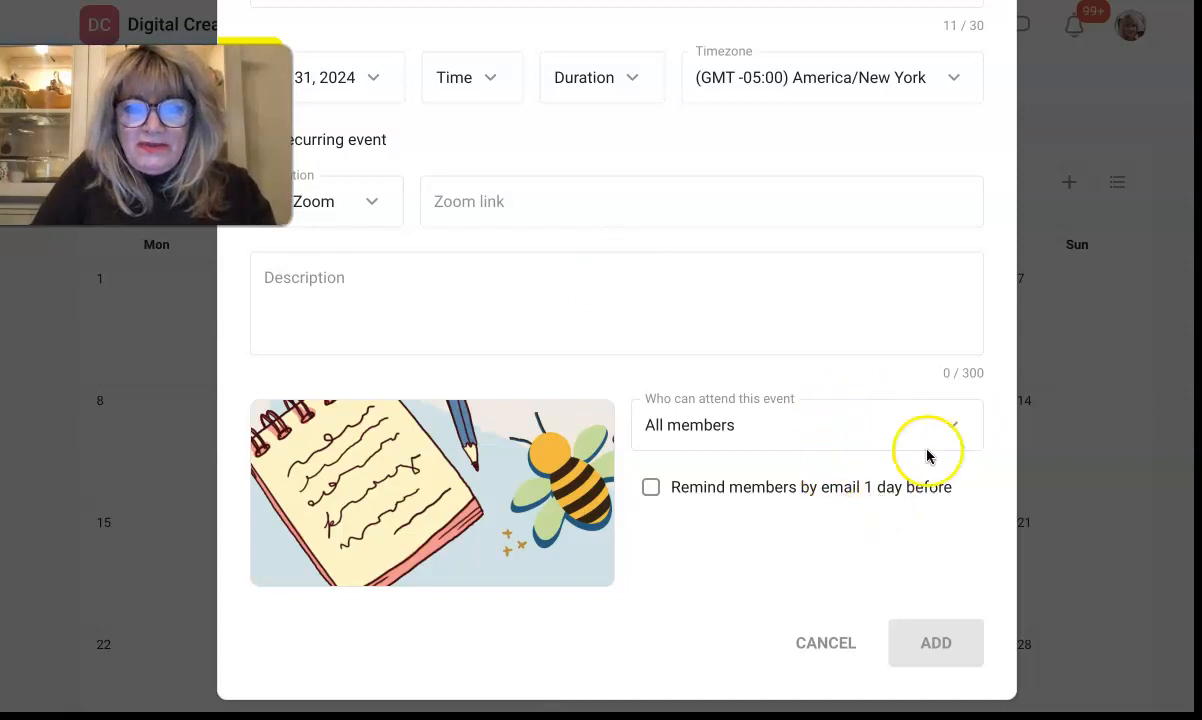
scroll(887, 396, up, 3)
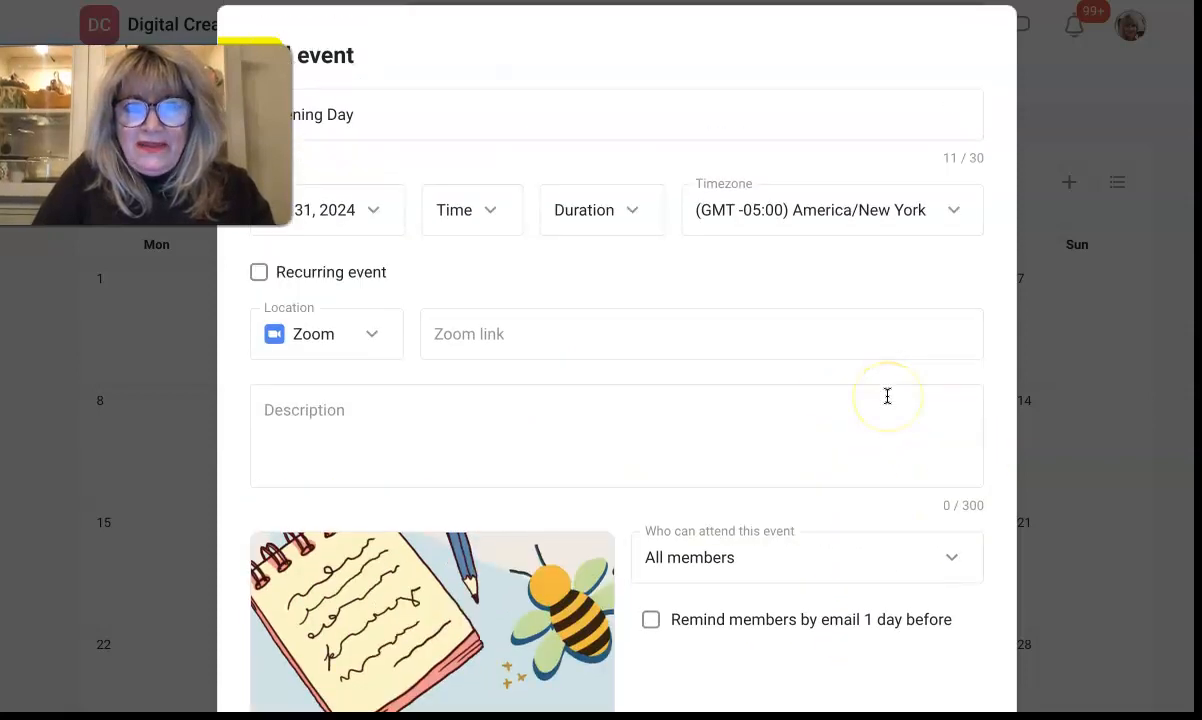
scroll(887, 396, down, 3)
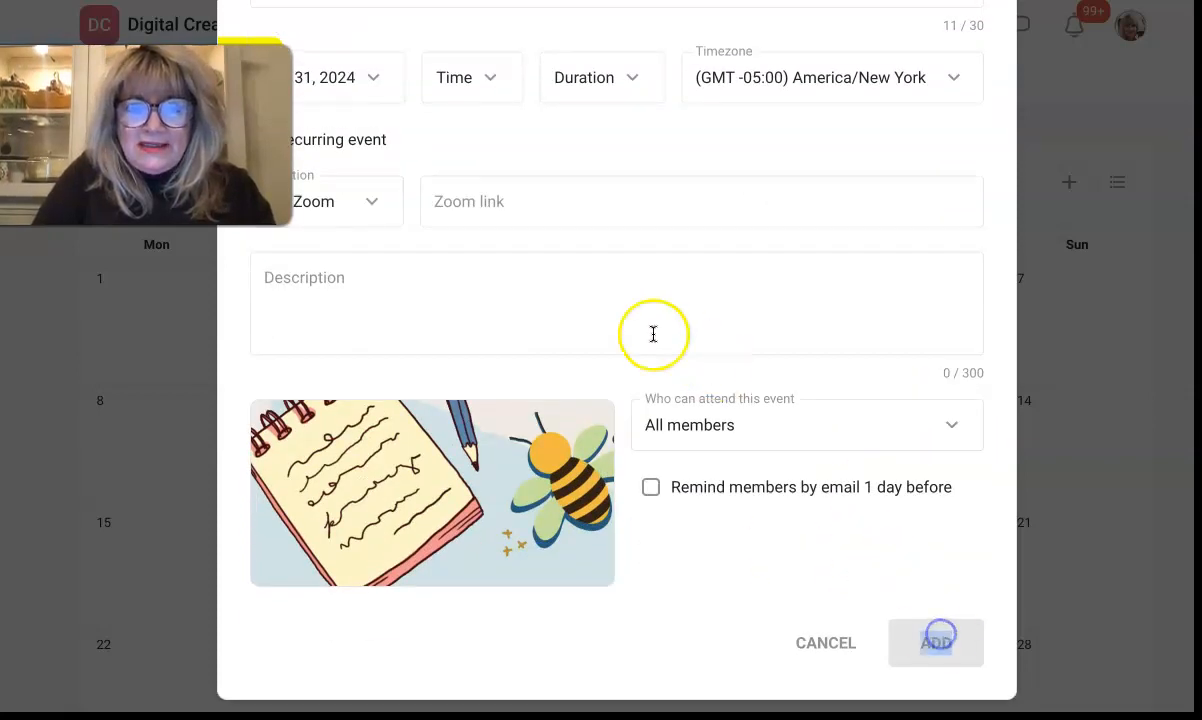
Step: Enter 'Opening Day' as the event description
click(612, 298)
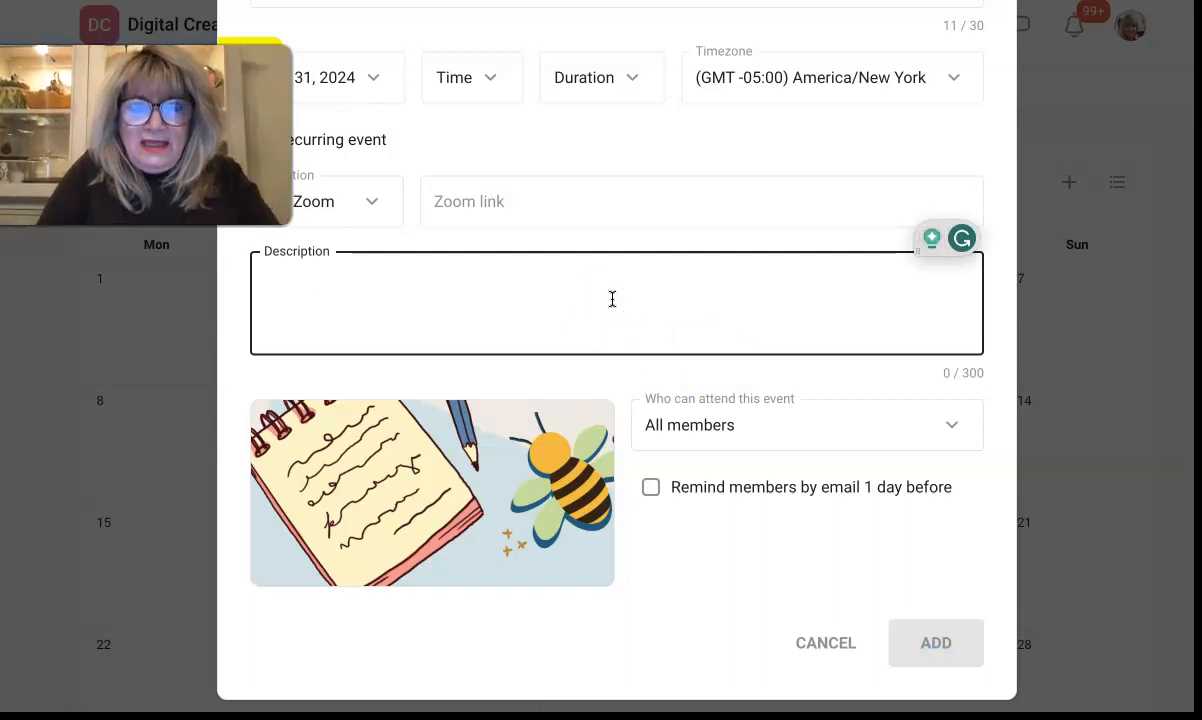
text(Opening)
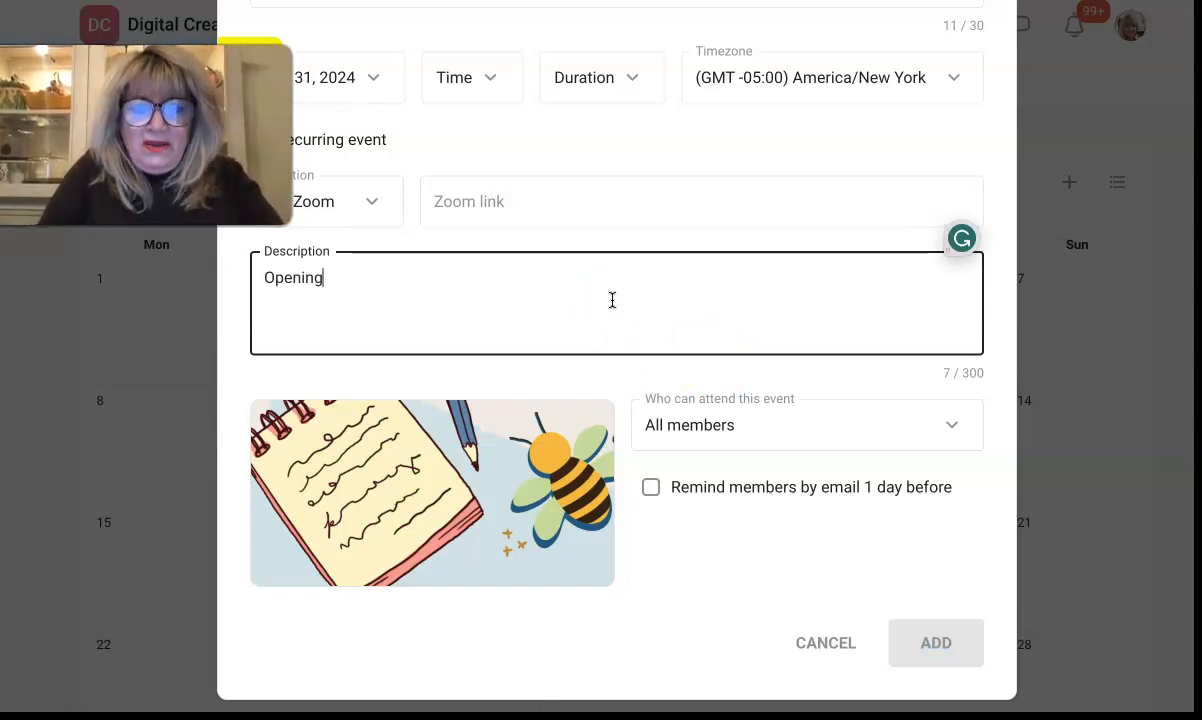
scroll(848, 462, up, 3)
scroll(846, 460, down, 3)
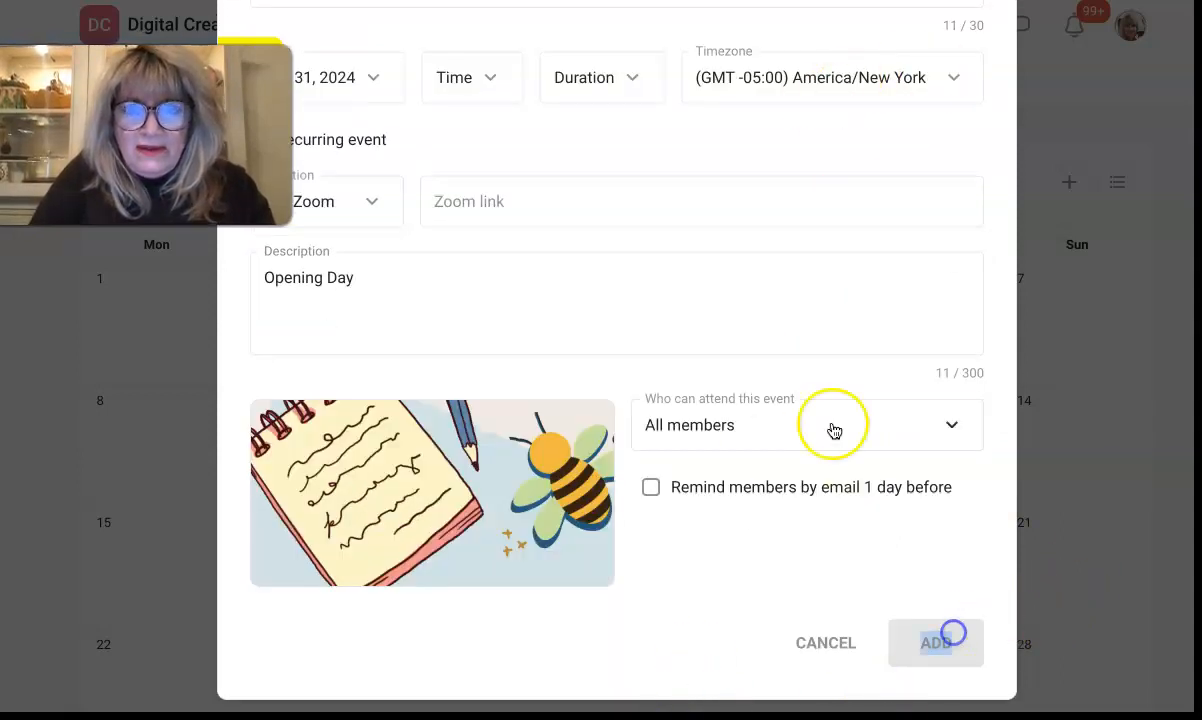
scroll(832, 429, up, 2)
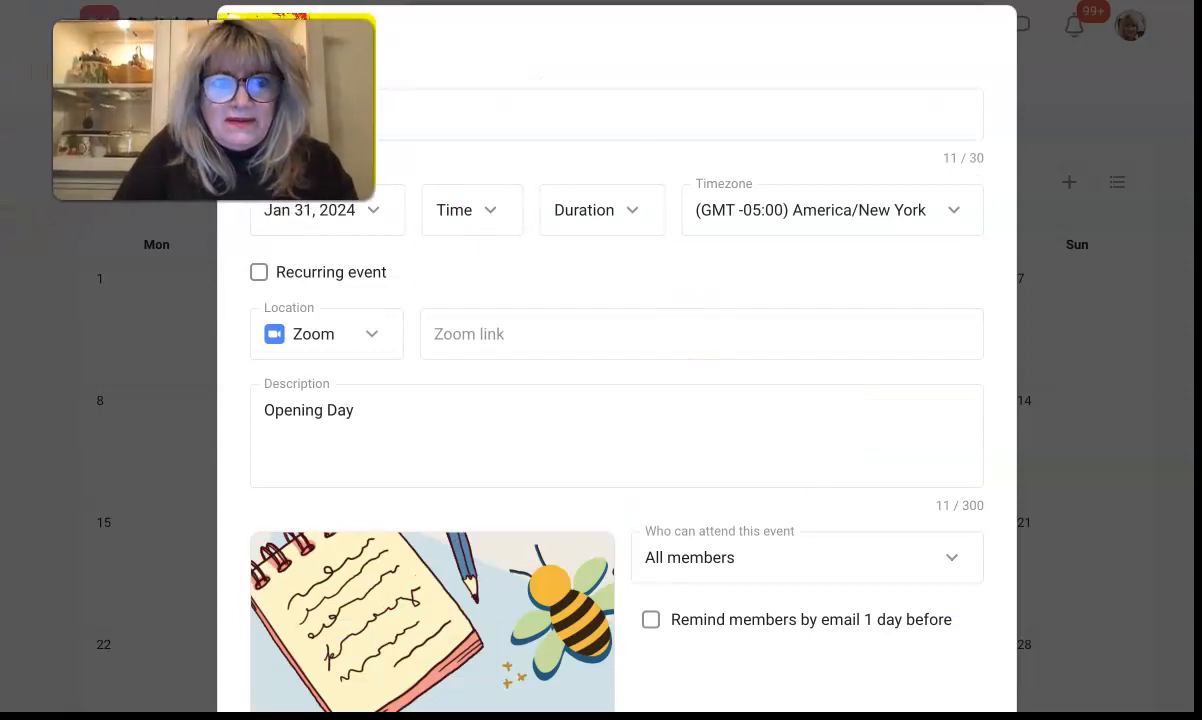
click(510, 226)
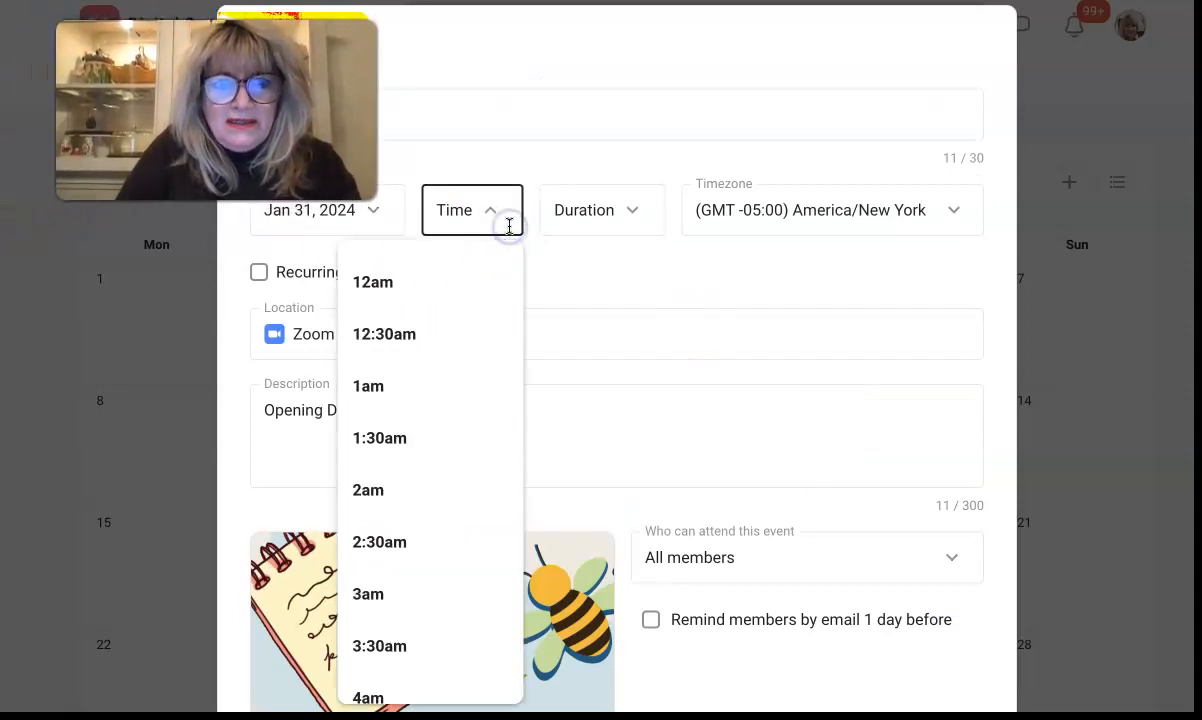
click(440, 275)
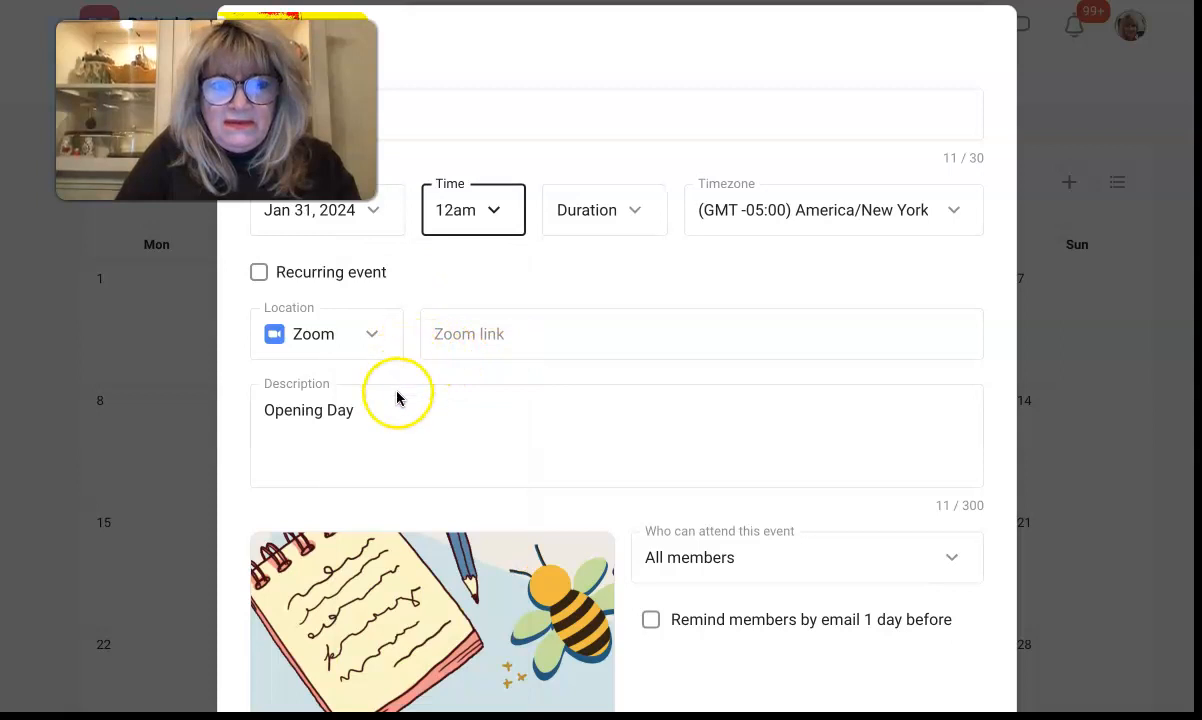
scroll(390, 400, down, 1)
click(468, 275)
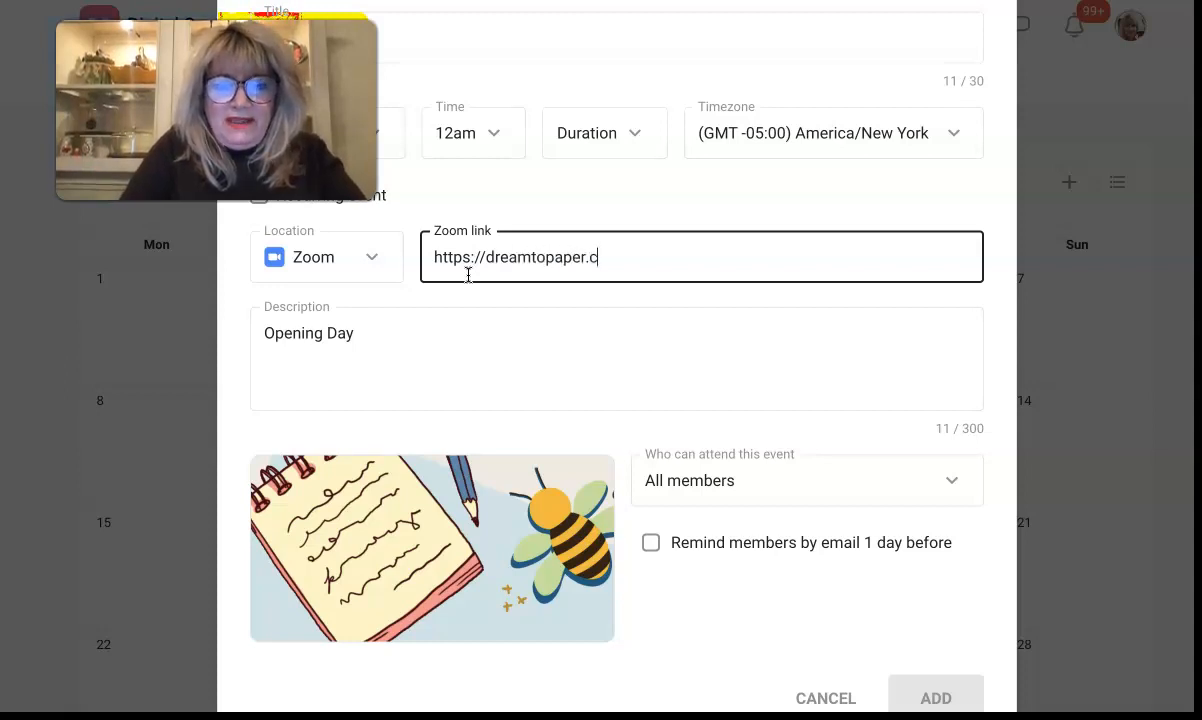
click(620, 348)
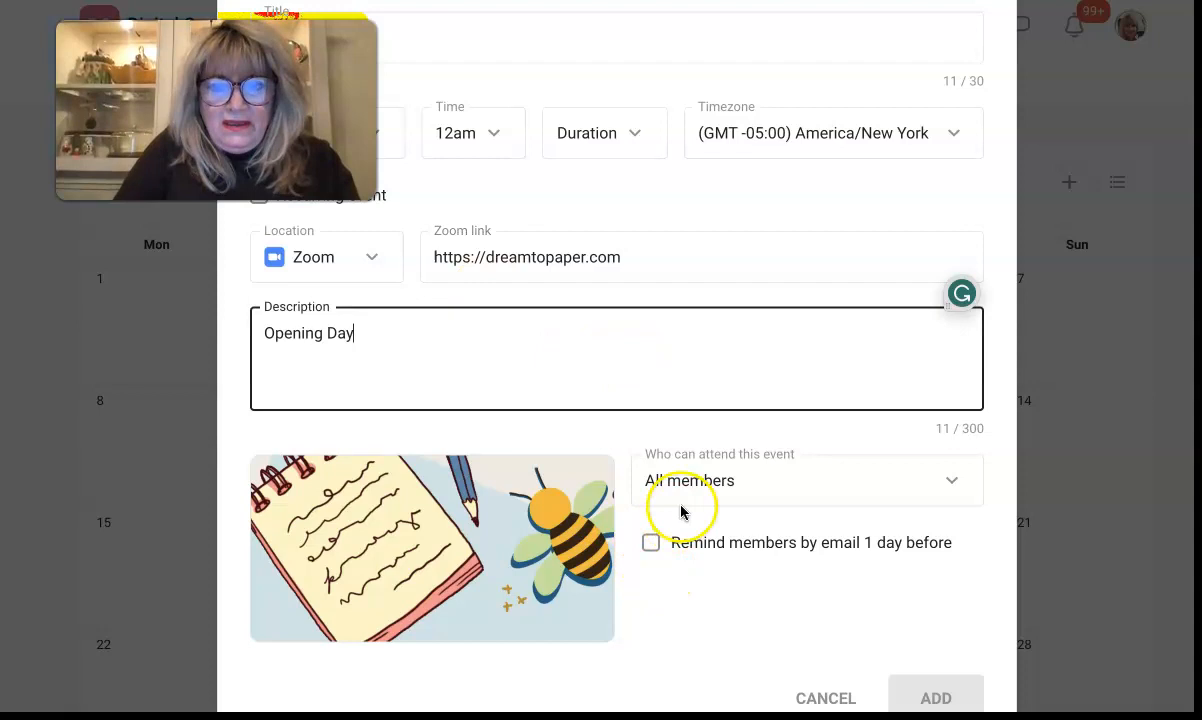
Step: Enable the one-day-before email reminder and attempt to add the event
scroll(658, 539, down, 1)
click(649, 489)
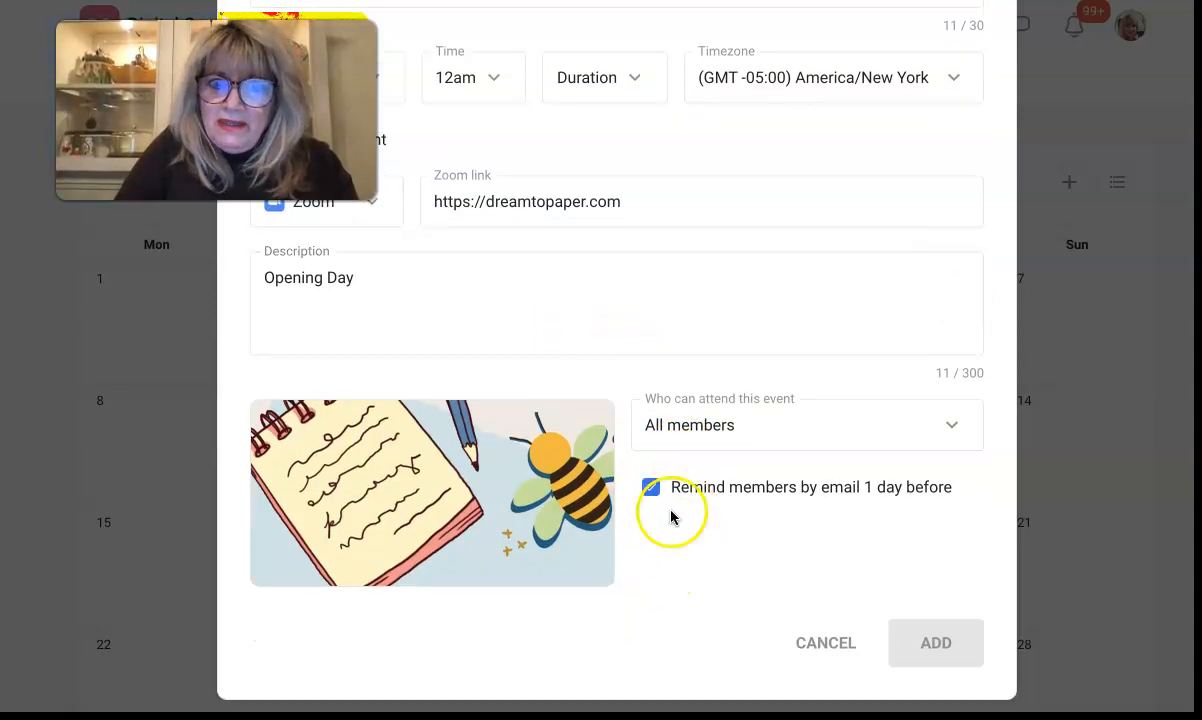
scroll(888, 497, up, 2)
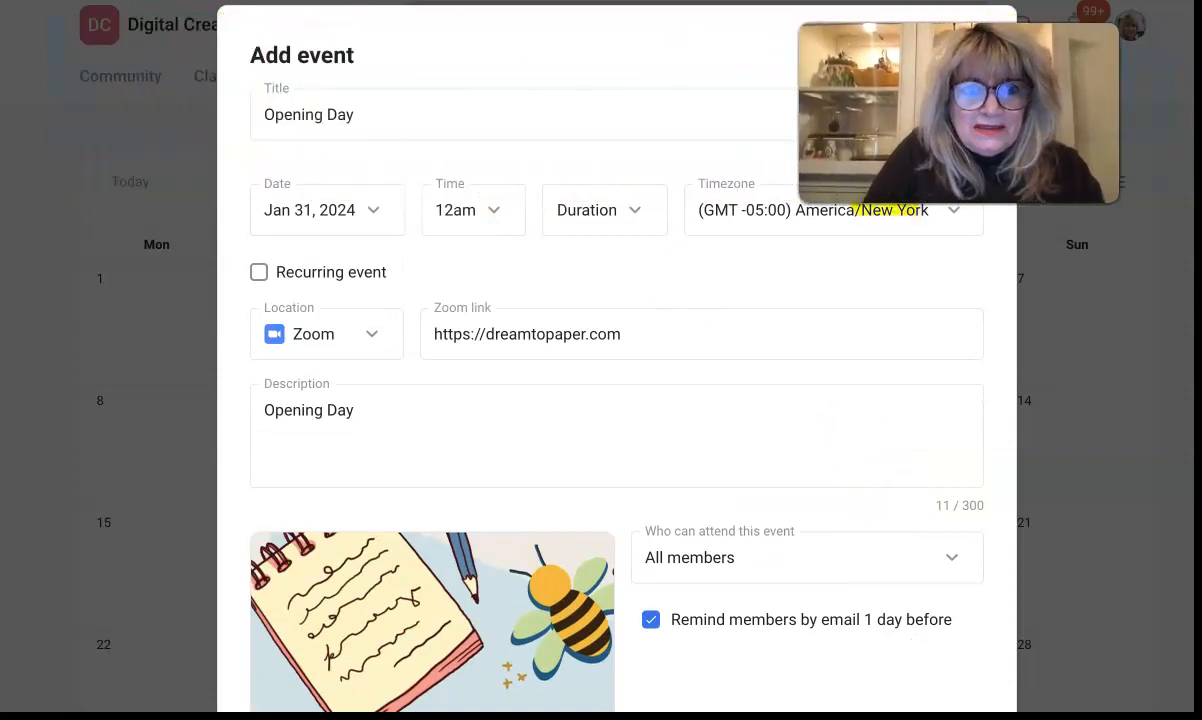
scroll(302, 424, down, 2)
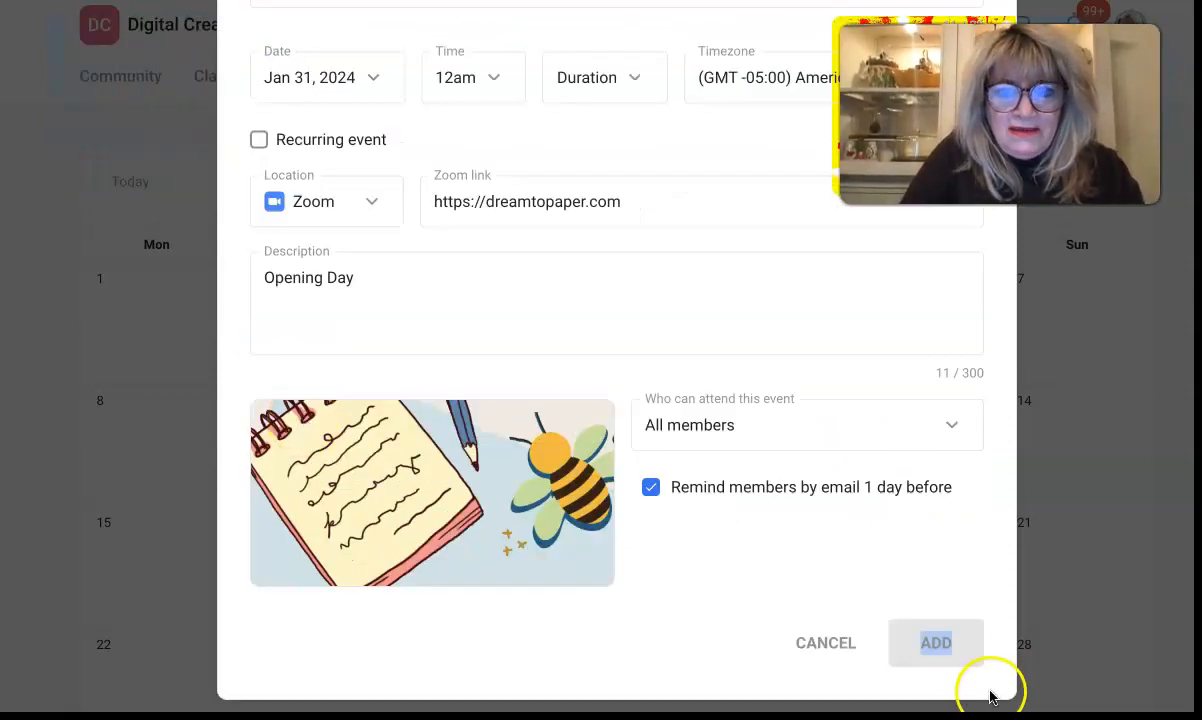
click(932, 640)
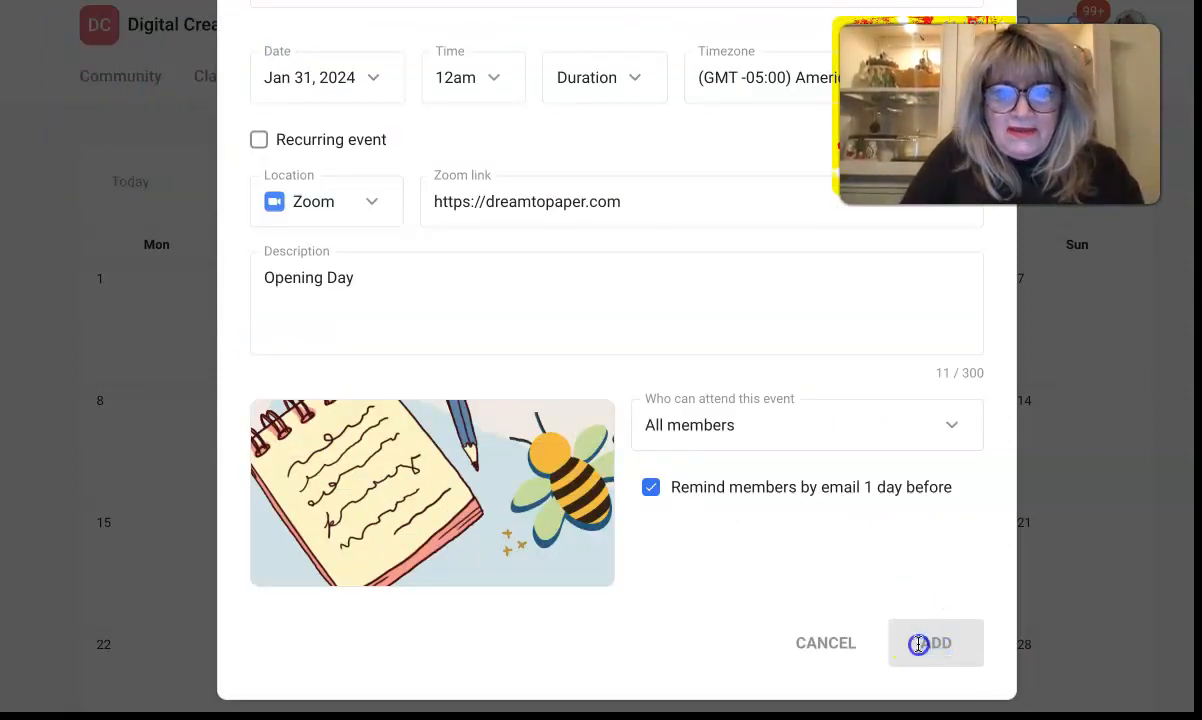
scroll(860, 500, up, 2)
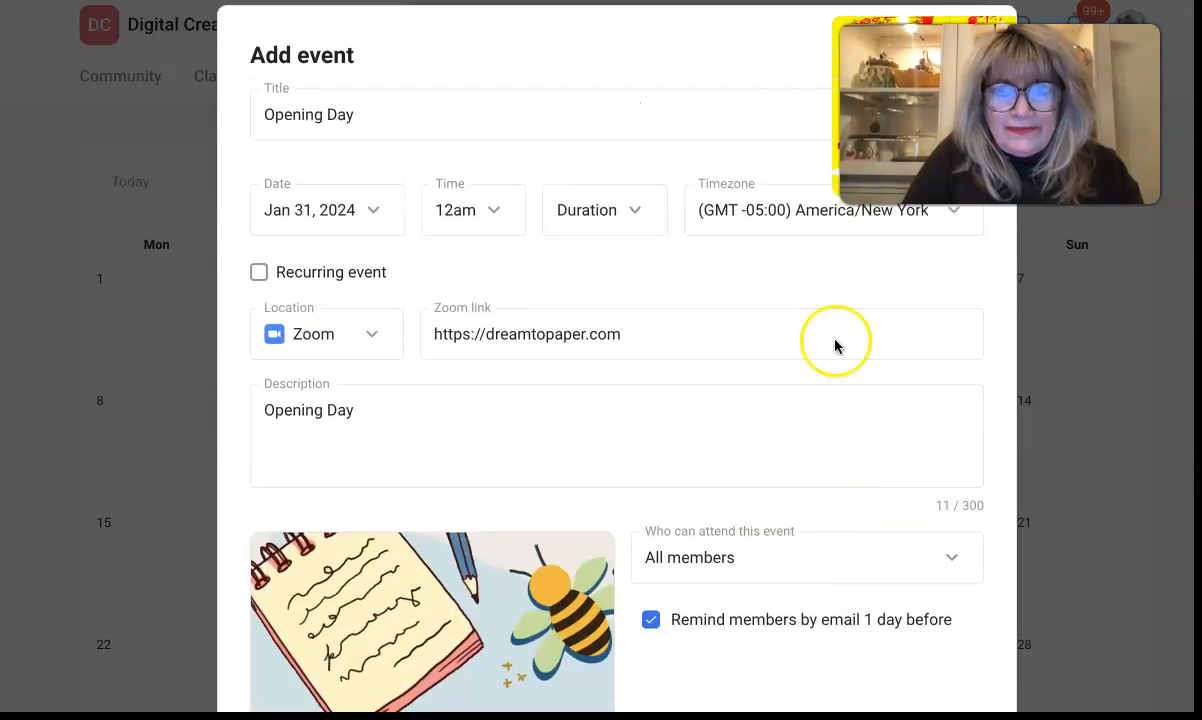
click(607, 212)
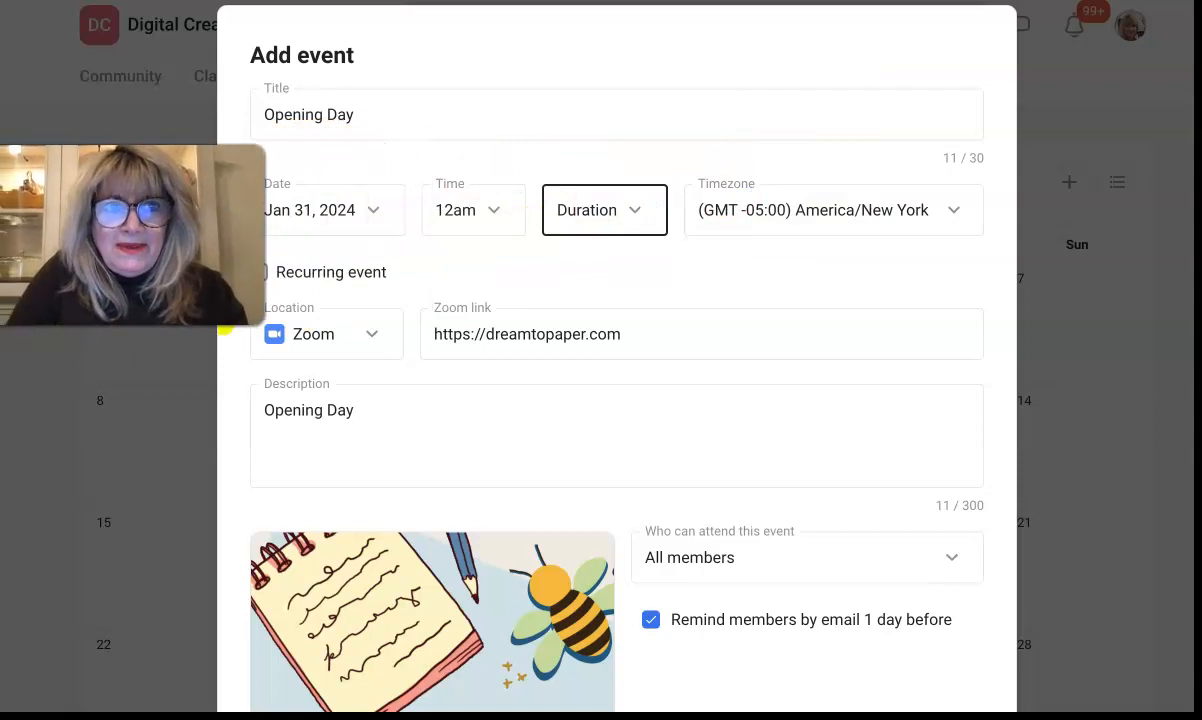
scroll(670, 590, down, 2)
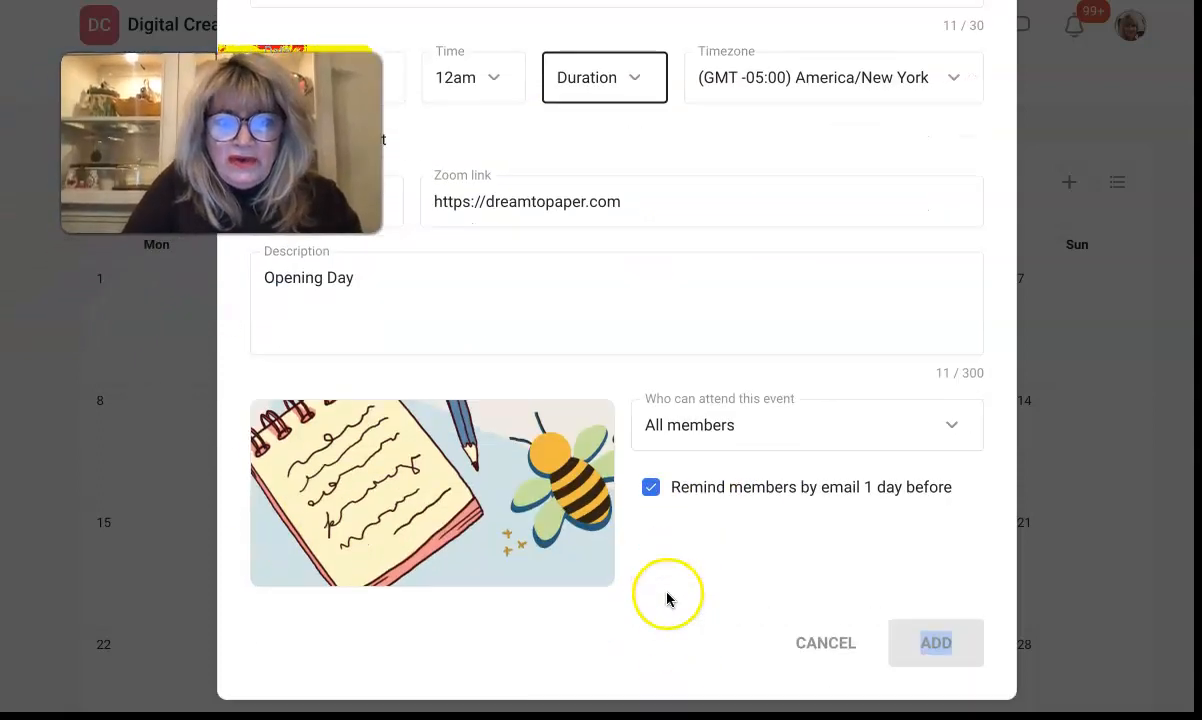
Step: Discard the unsaved Opening Day event, confirming to leave without saving after repeated add attempts
click(907, 649)
click(834, 650)
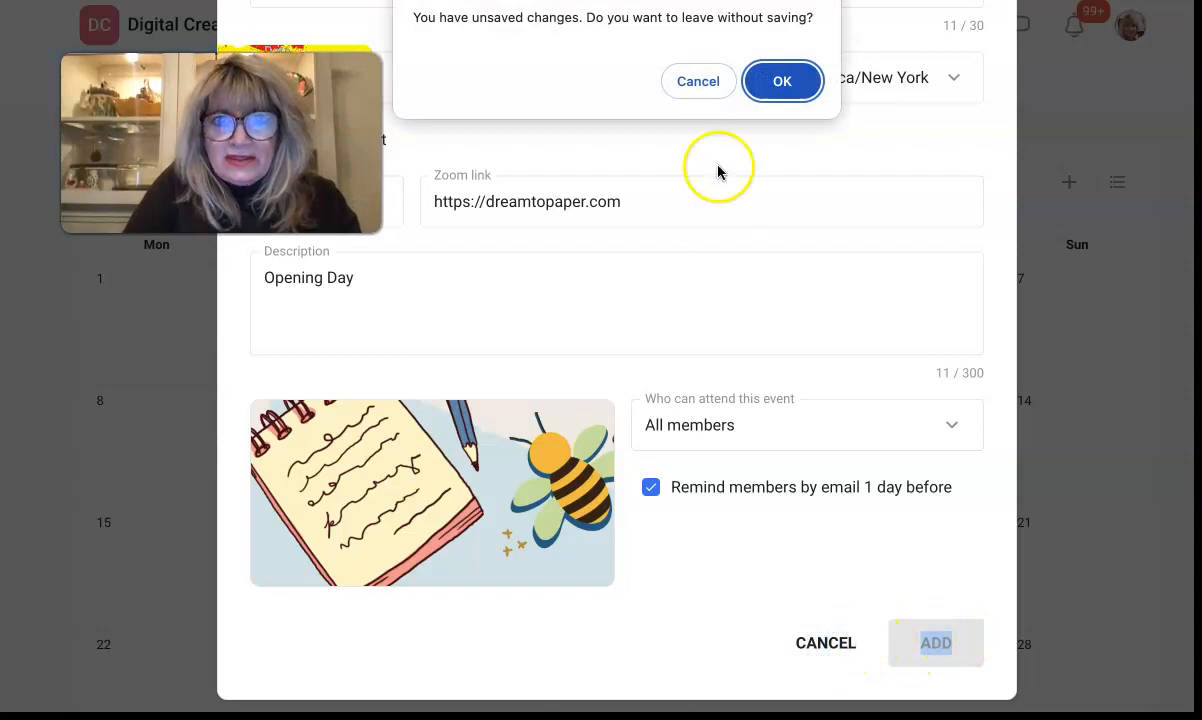
click(699, 88)
scroll(658, 252, up, 2)
scroll(658, 252, down, 2)
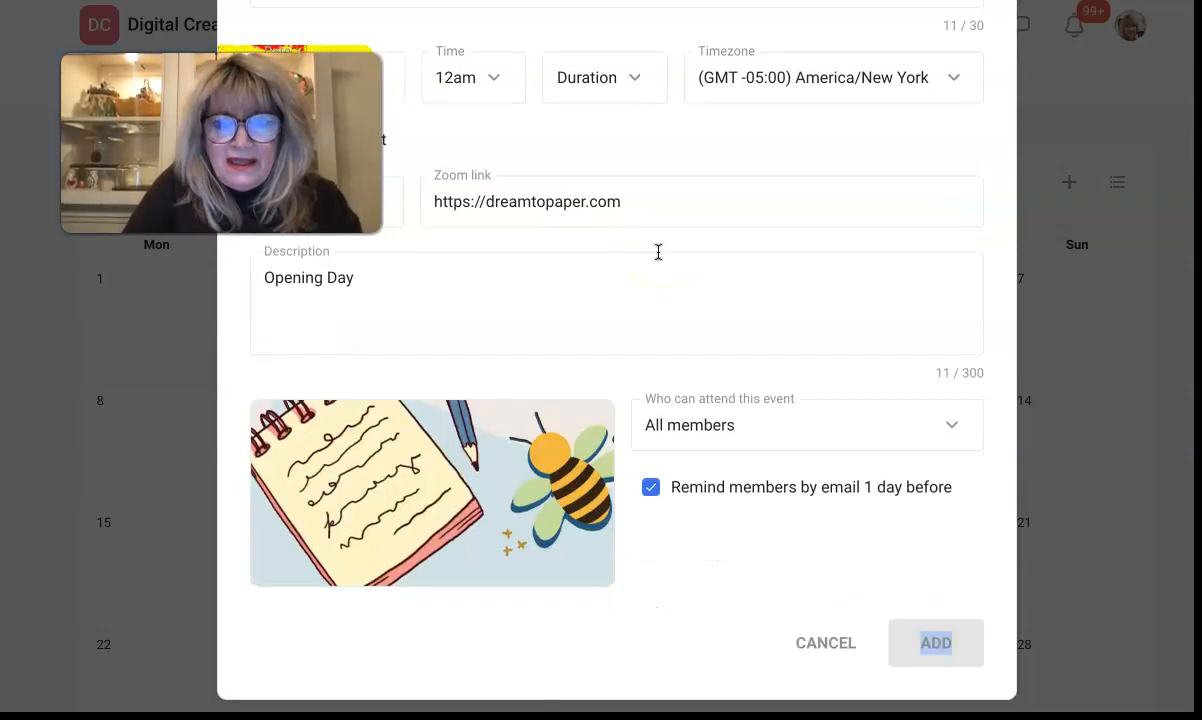
click(916, 657)
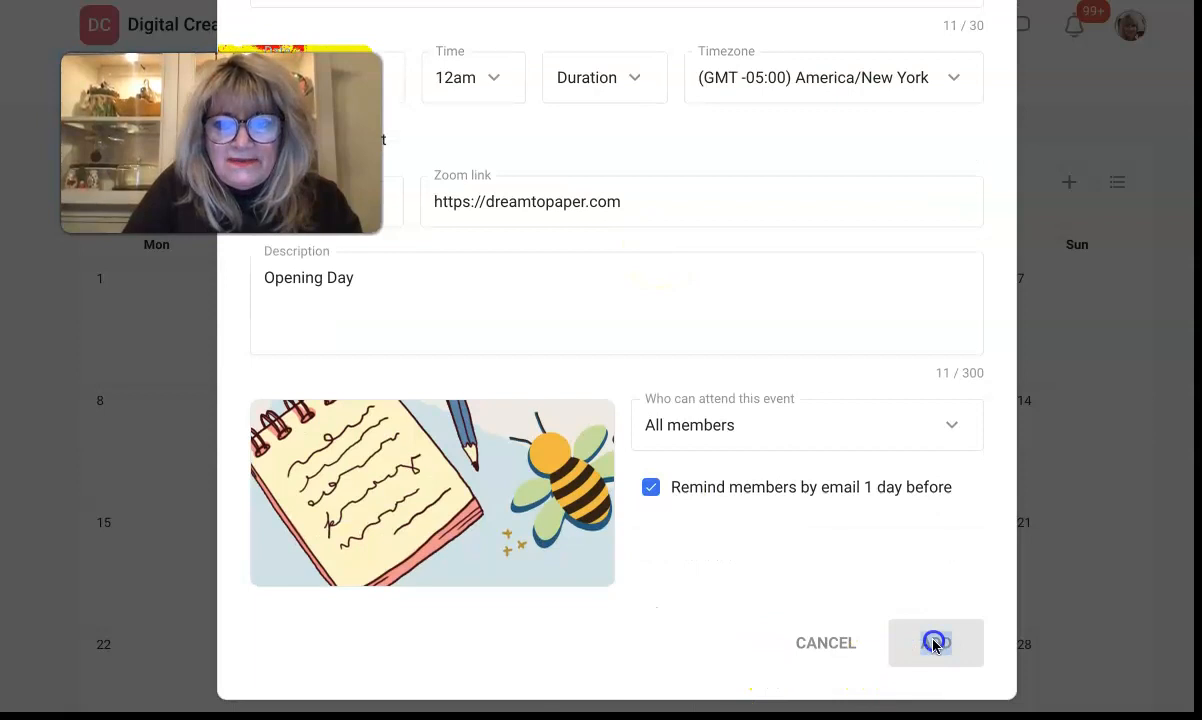
click(812, 652)
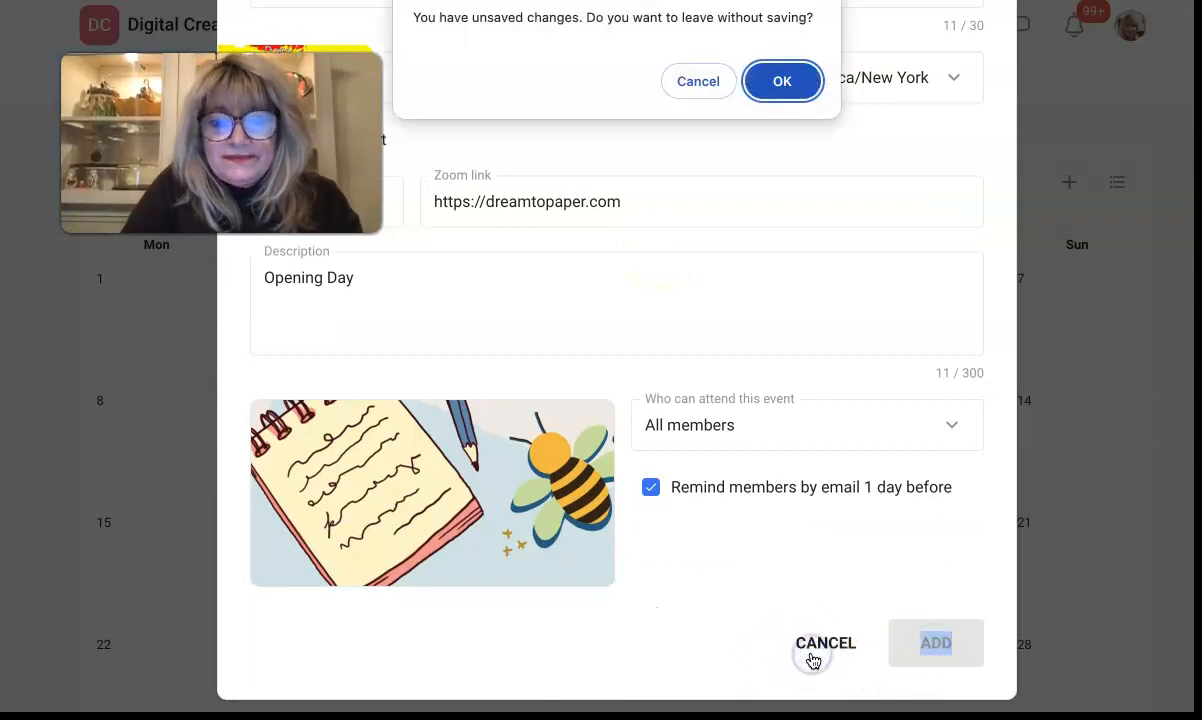
click(684, 82)
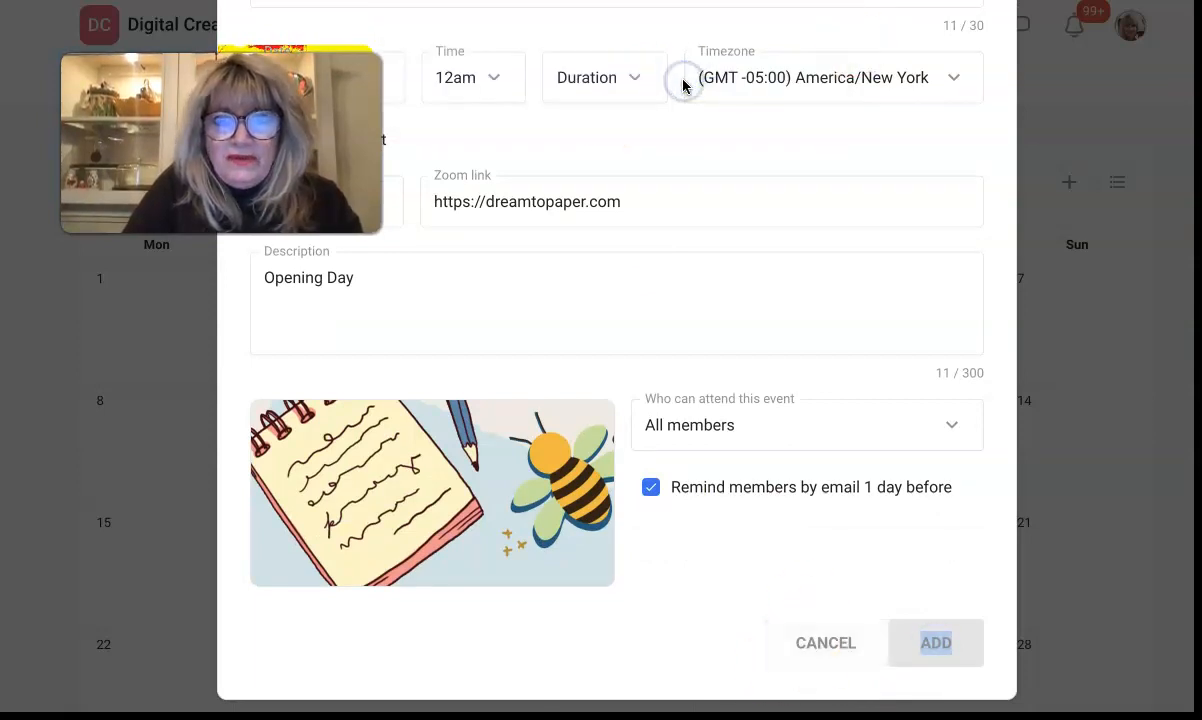
click(838, 644)
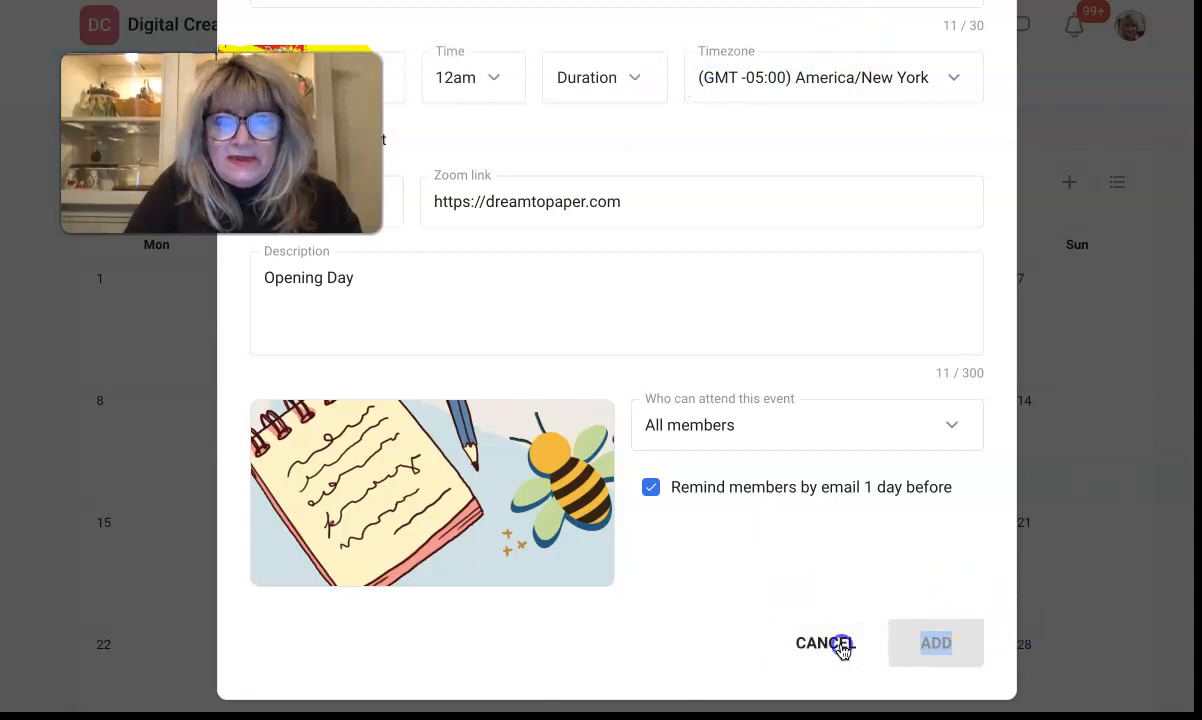
click(785, 90)
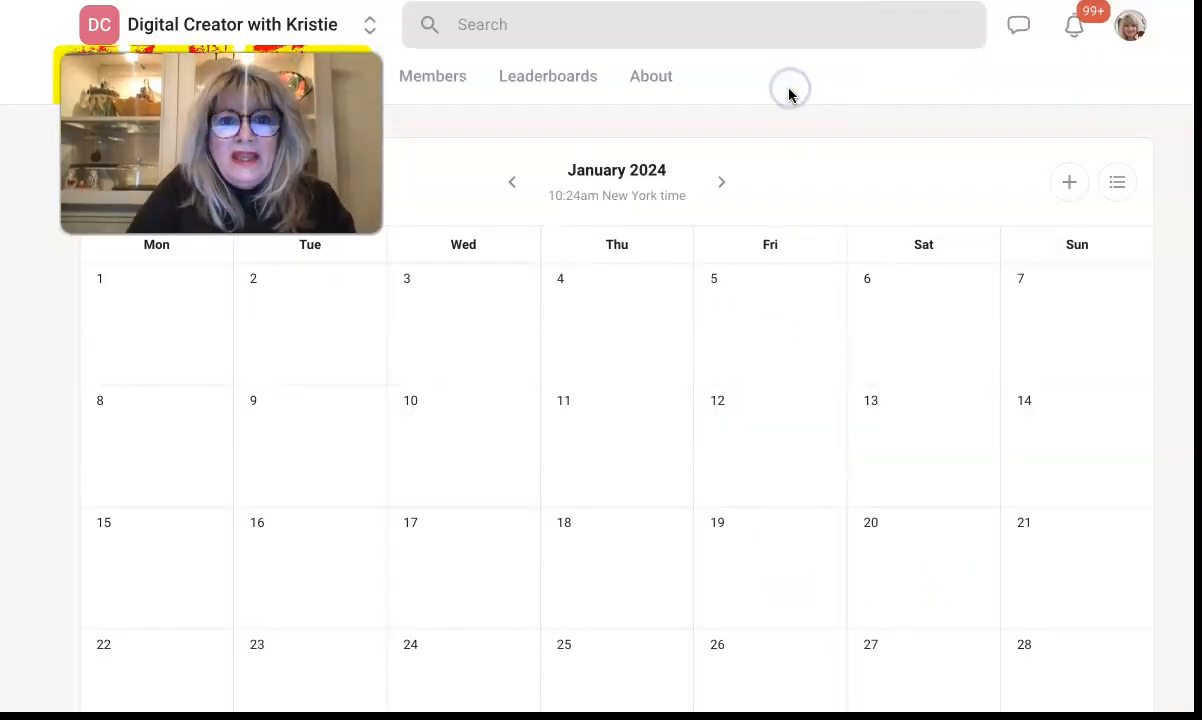
scroll(569, 196, down, 3)
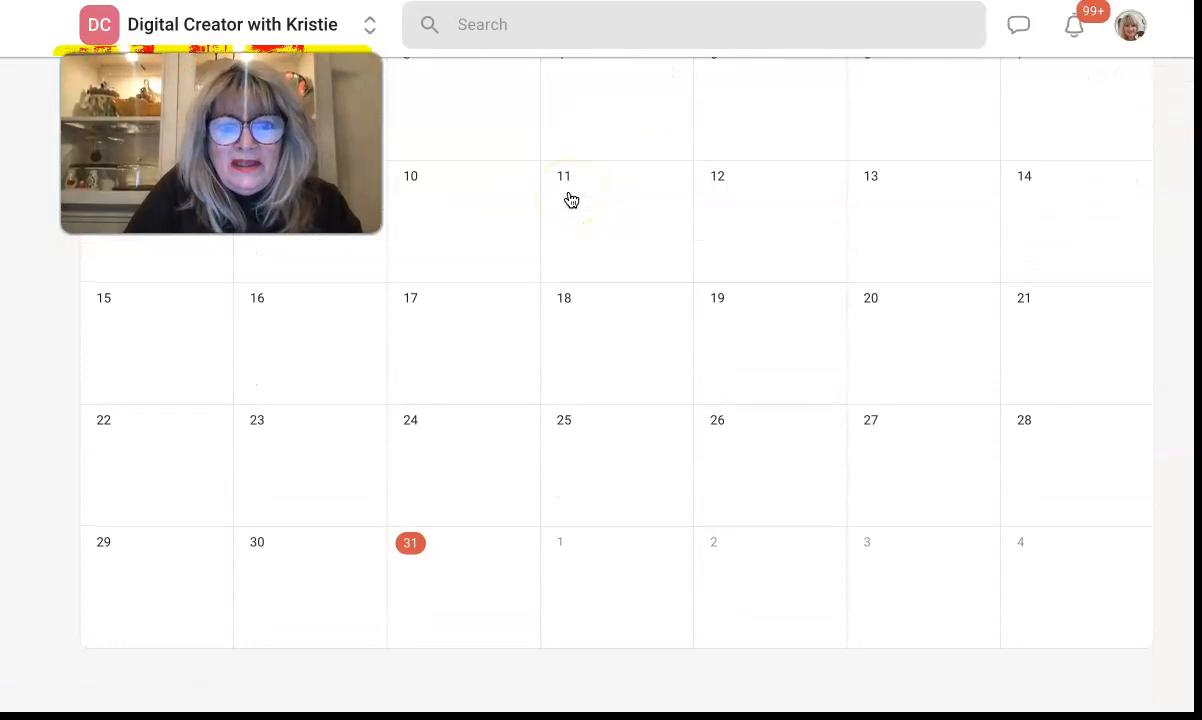
Step: Look over the Members list, then the community Leaderboards
click(453, 86)
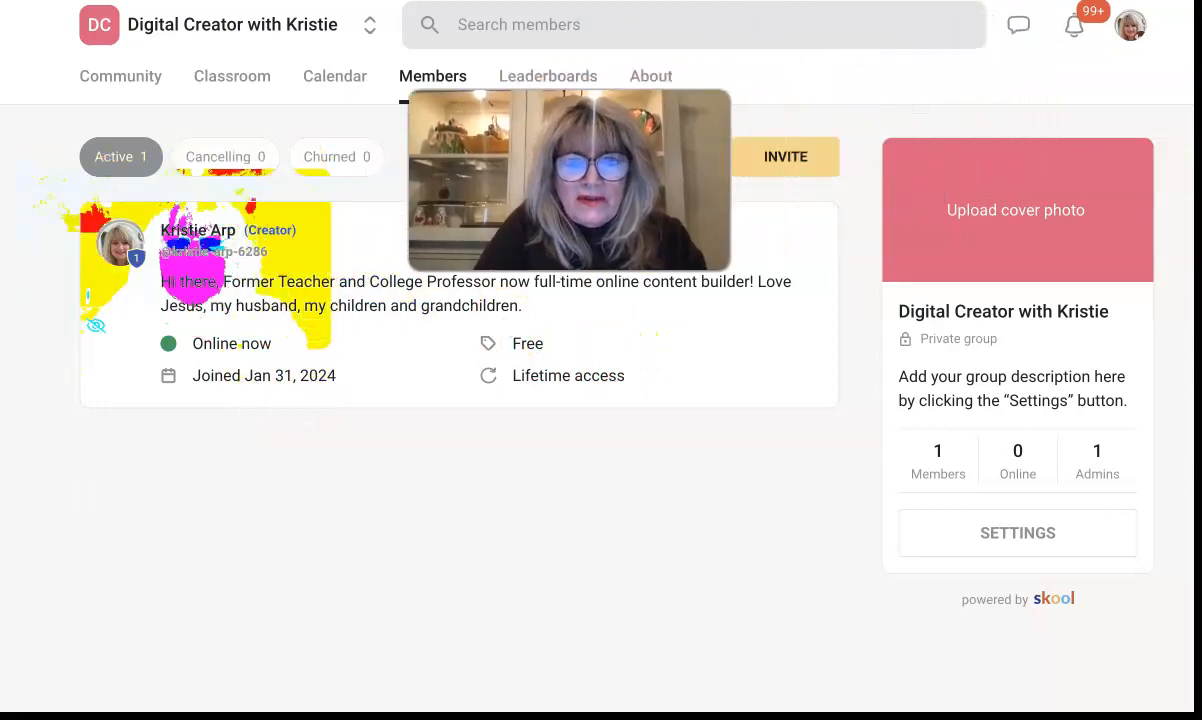
click(550, 80)
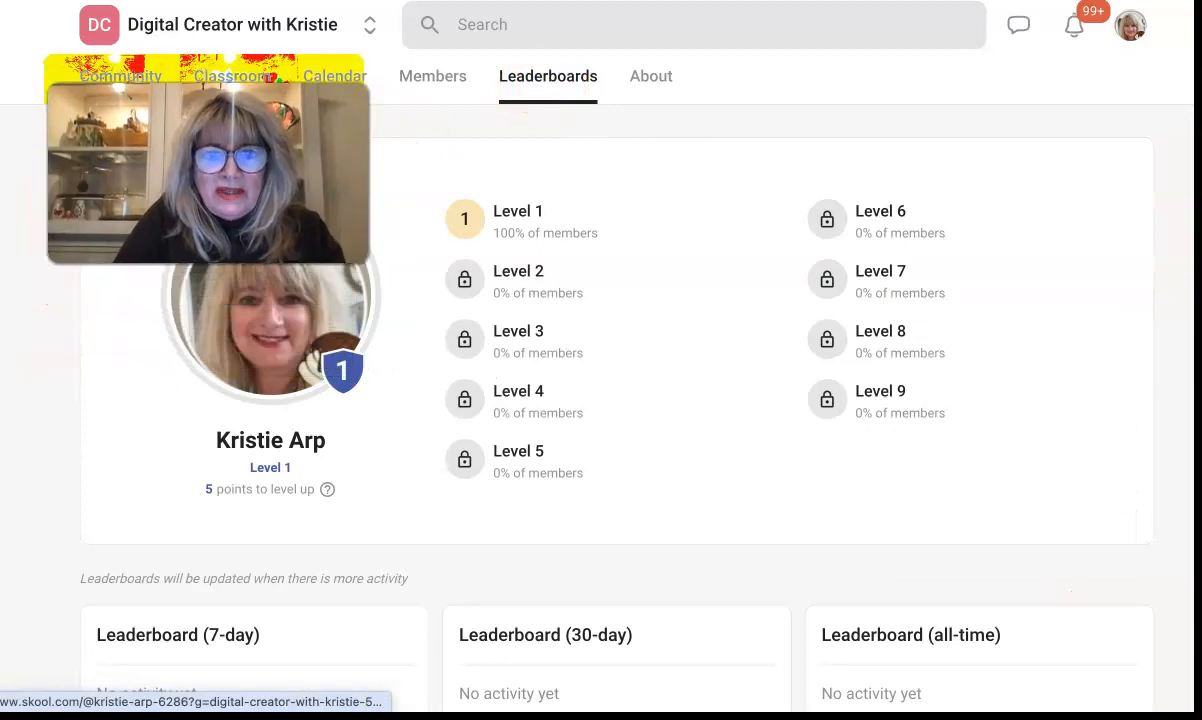
scroll(215, 362, down, 1)
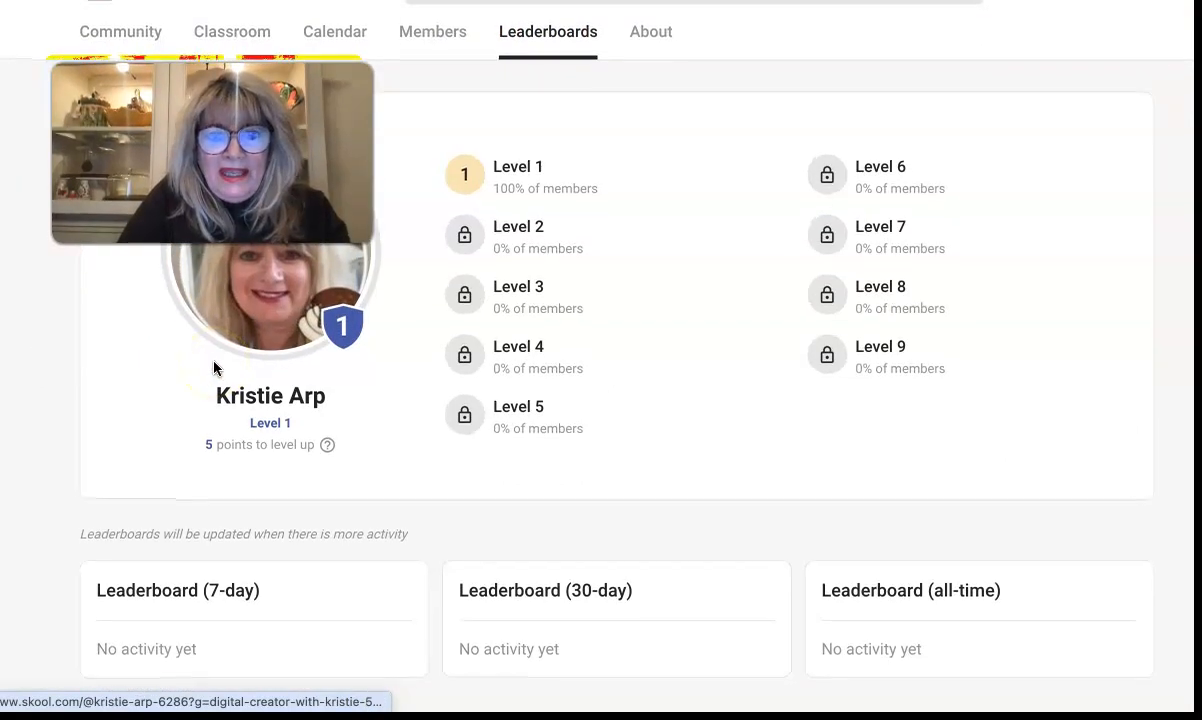
Step: Open the creator's profile from the leaderboard and scroll through it and Leaderboards
click(215, 366)
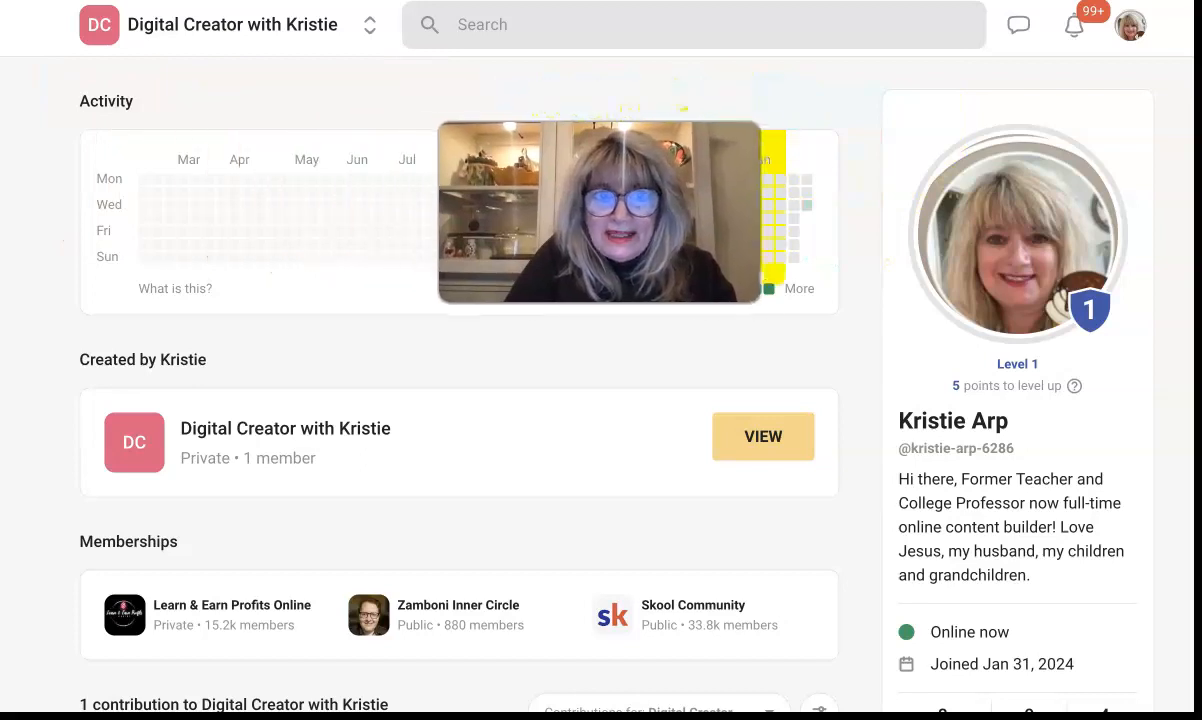
scroll(317, 317, down, 1)
scroll(317, 317, up, 1)
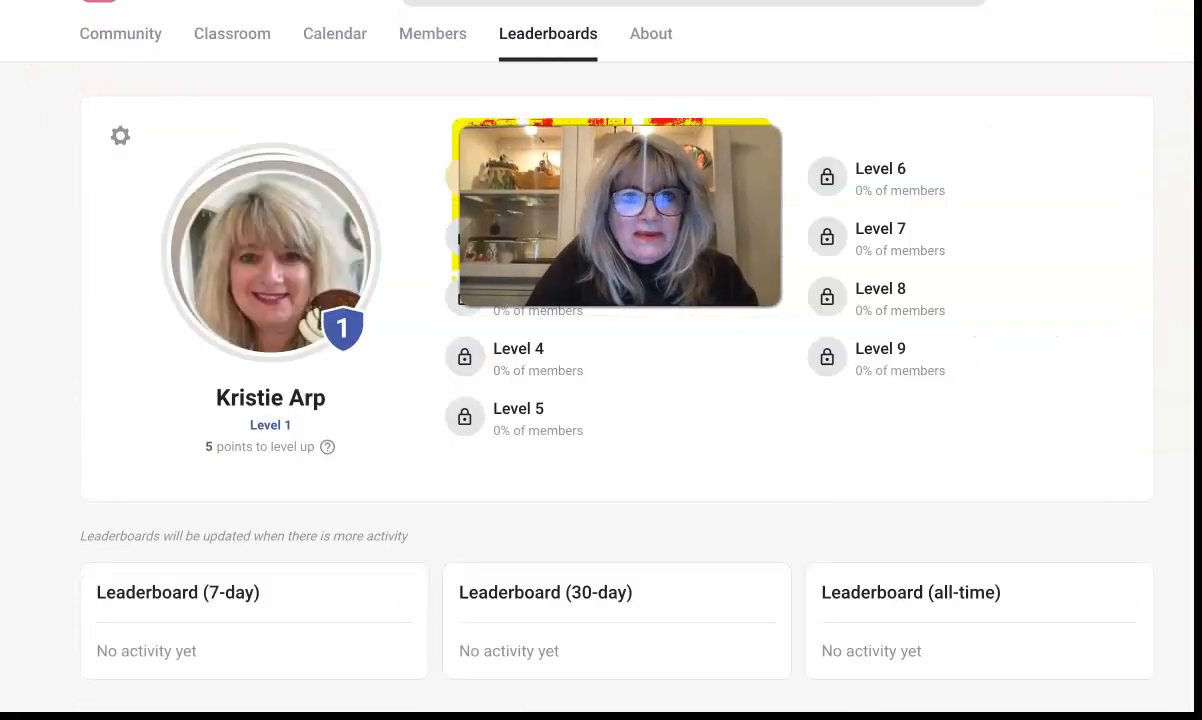
drag(536, 251, 152, 239)
scroll(590, 360, down, 1)
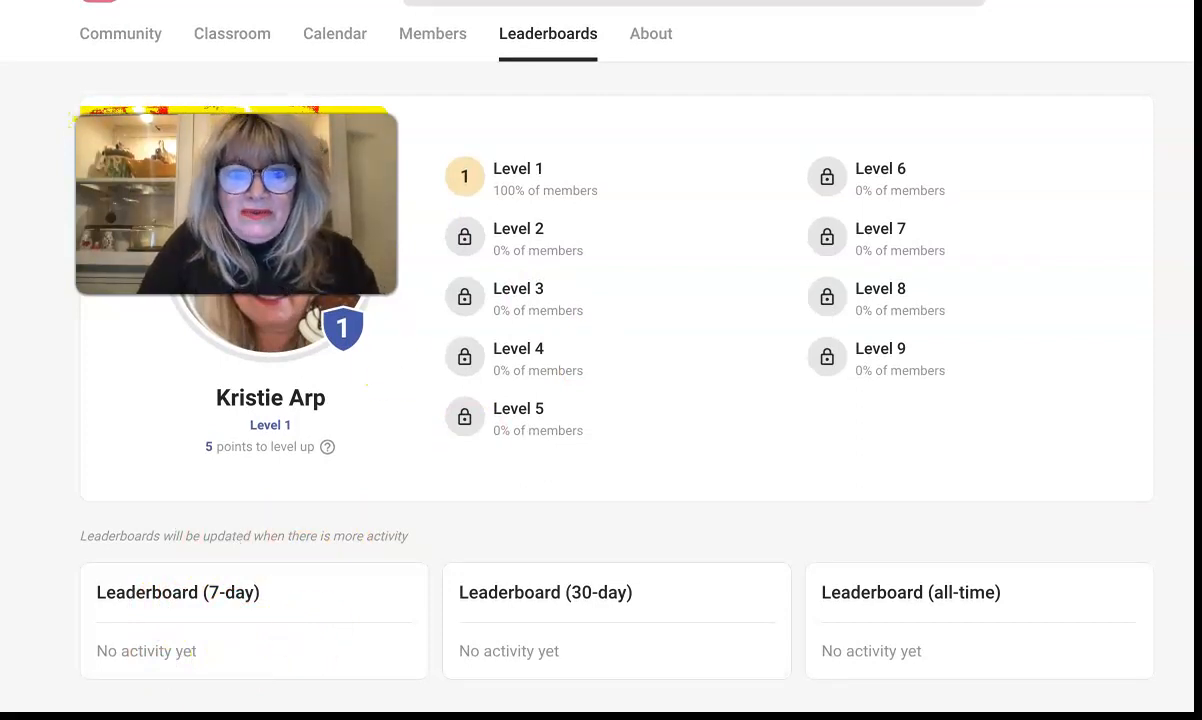
scroll(276, 476, up, 2)
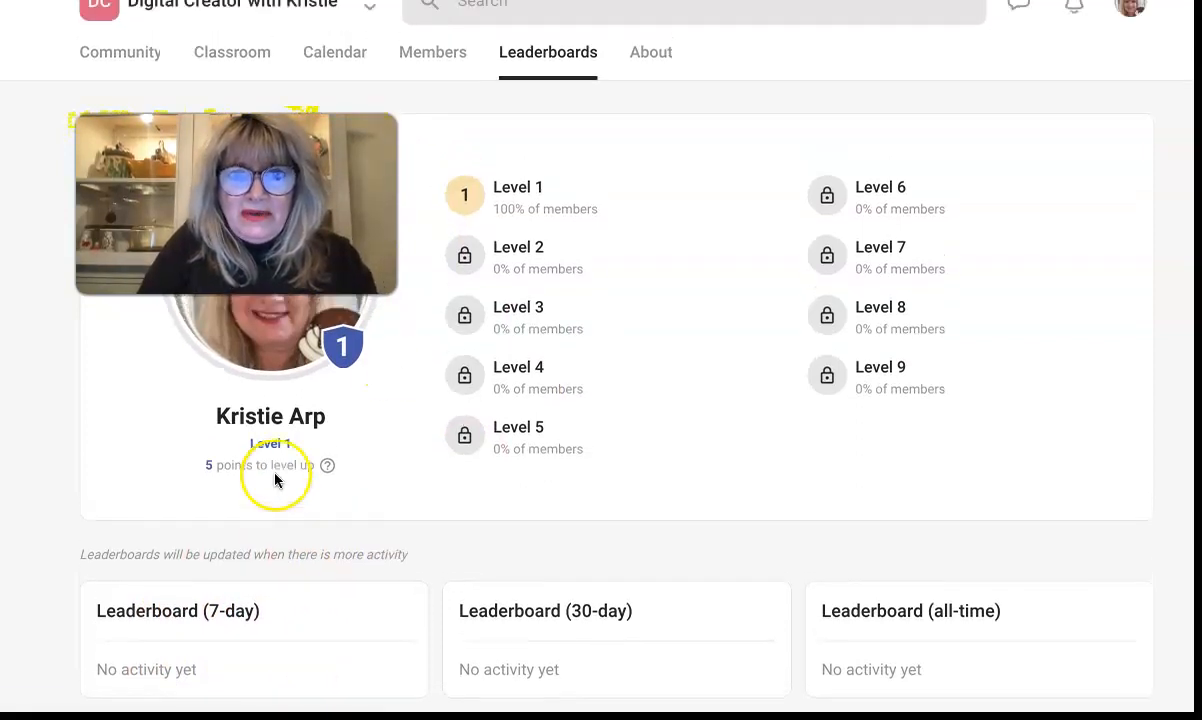
Step: View the About page for Digital Creator with Kristie: private, free, 1 member, empty description
click(648, 50)
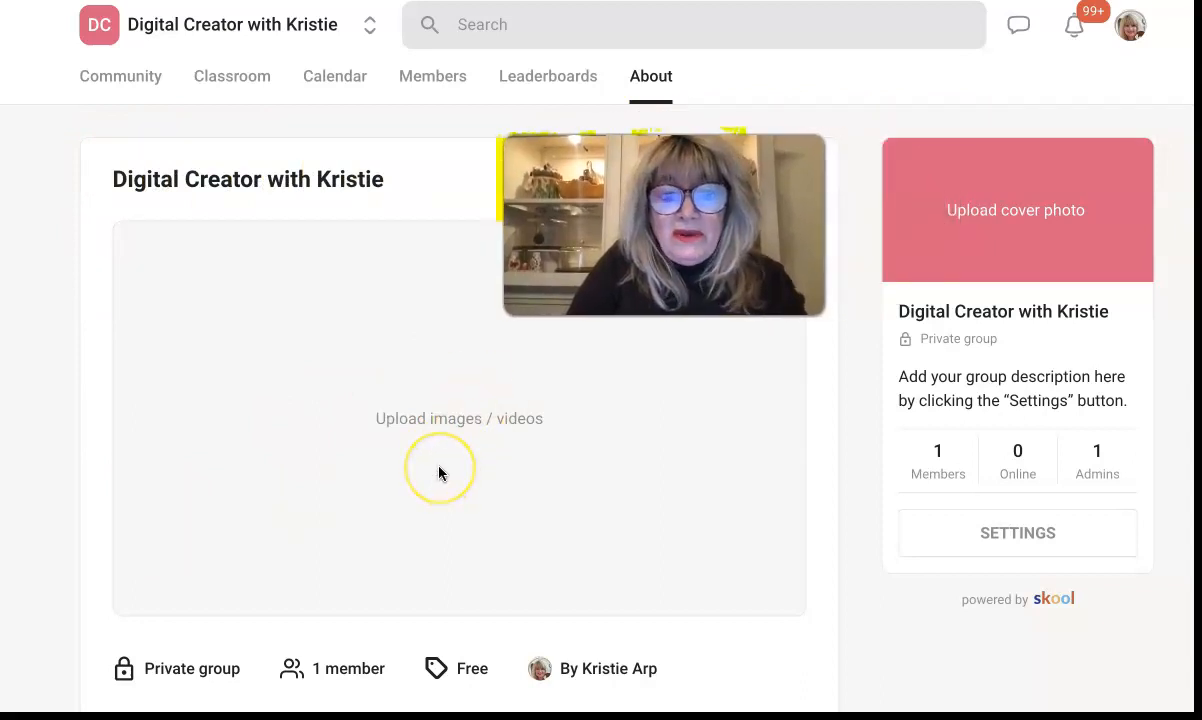
scroll(438, 473, down, 2)
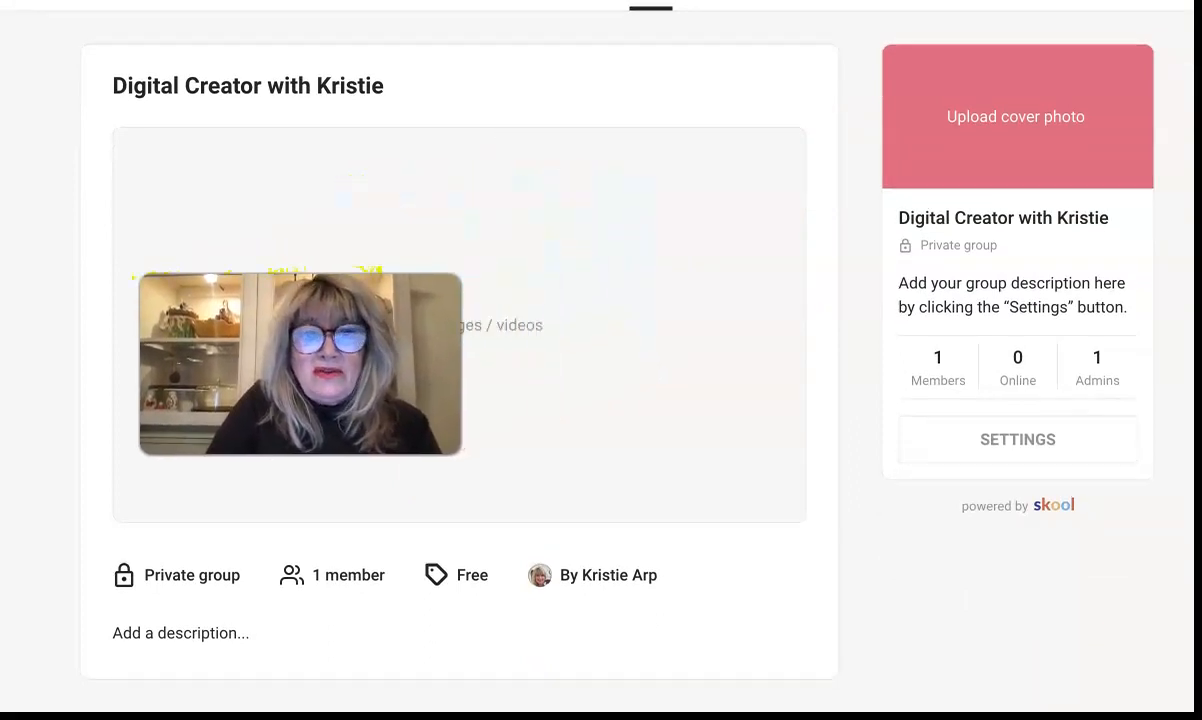
scroll(519, 277, up, 2)
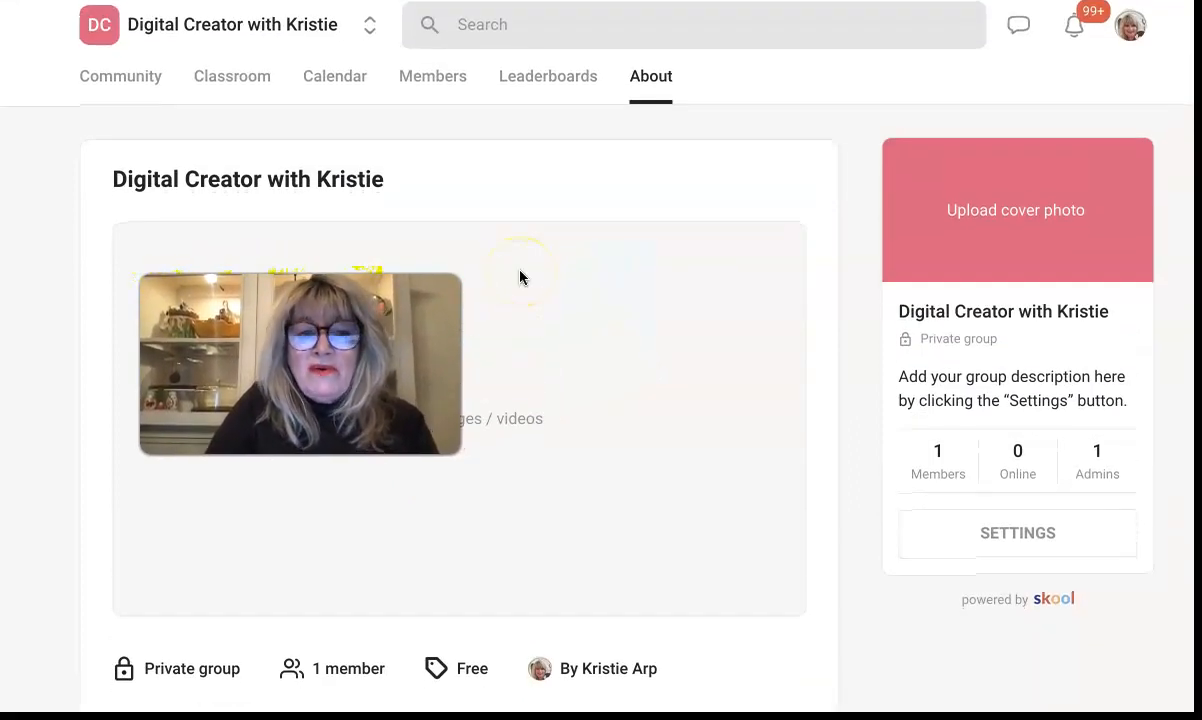